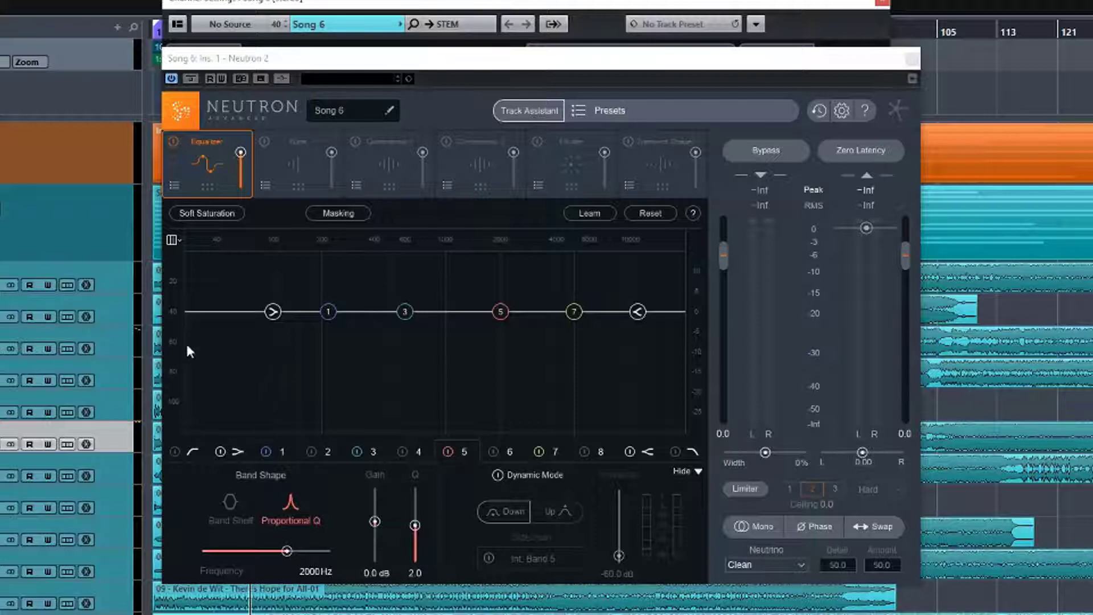
# - Play the song briefly to view its spectrum in the equalizer and look over the frequency scale options
pyautogui.press('space')
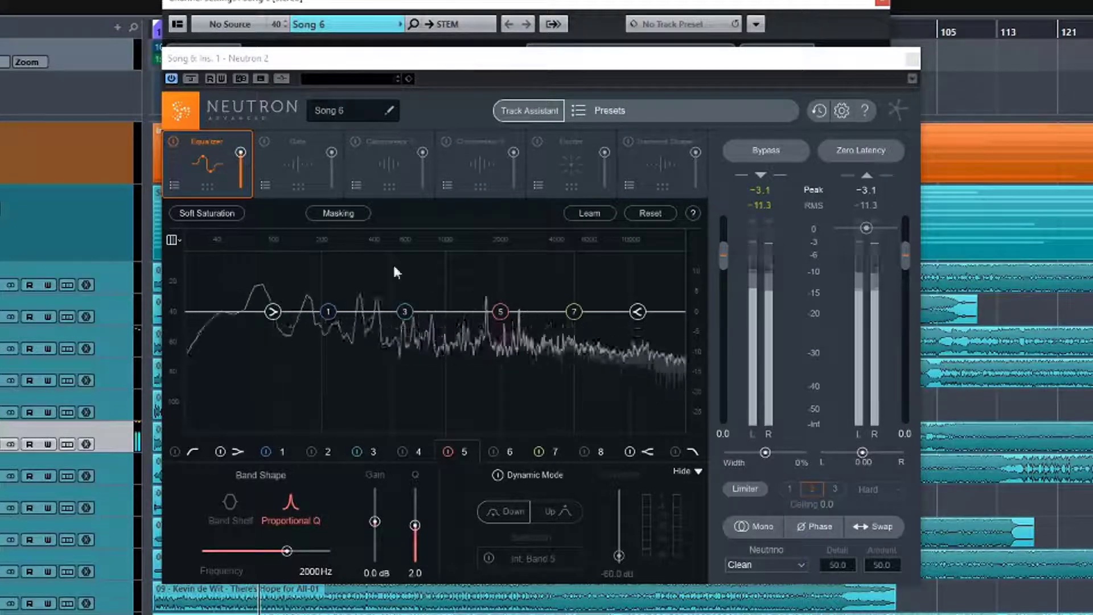
pyautogui.press('space')
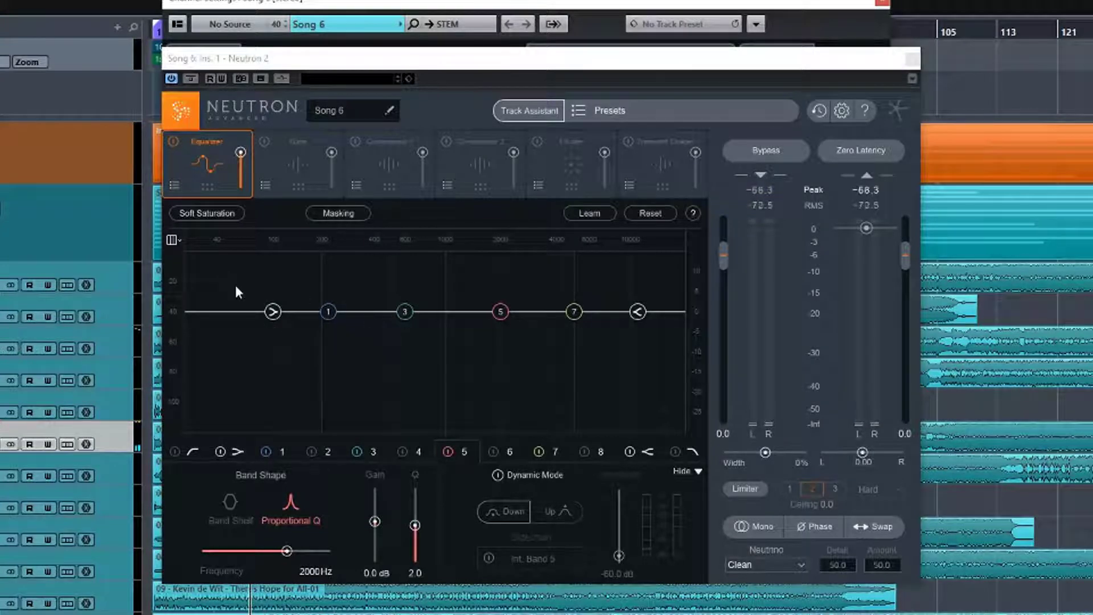
pyautogui.click(180, 240)
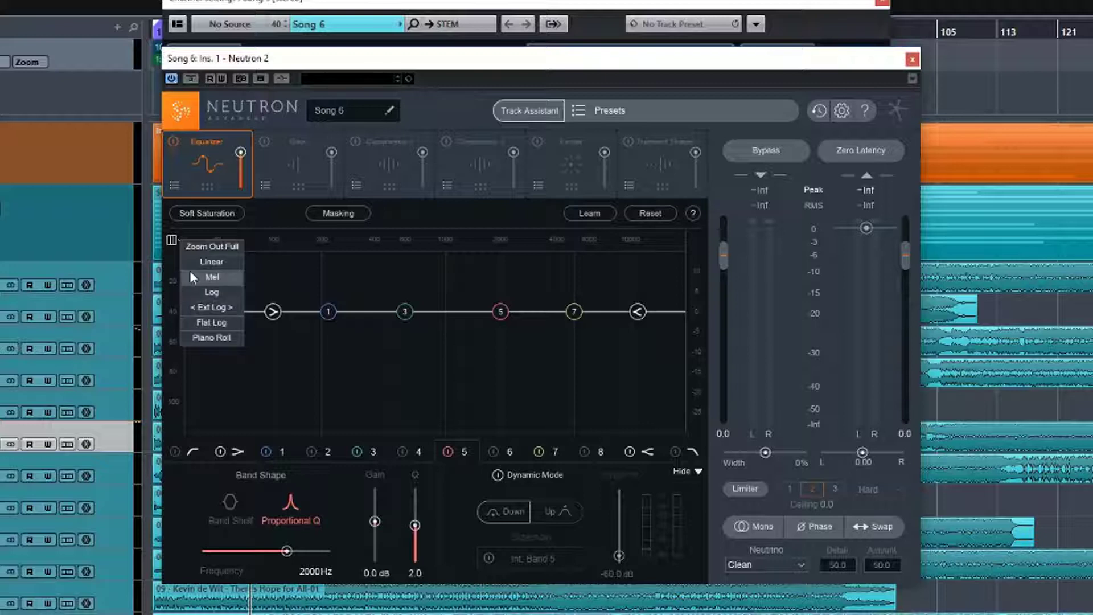
pyautogui.click(176, 229)
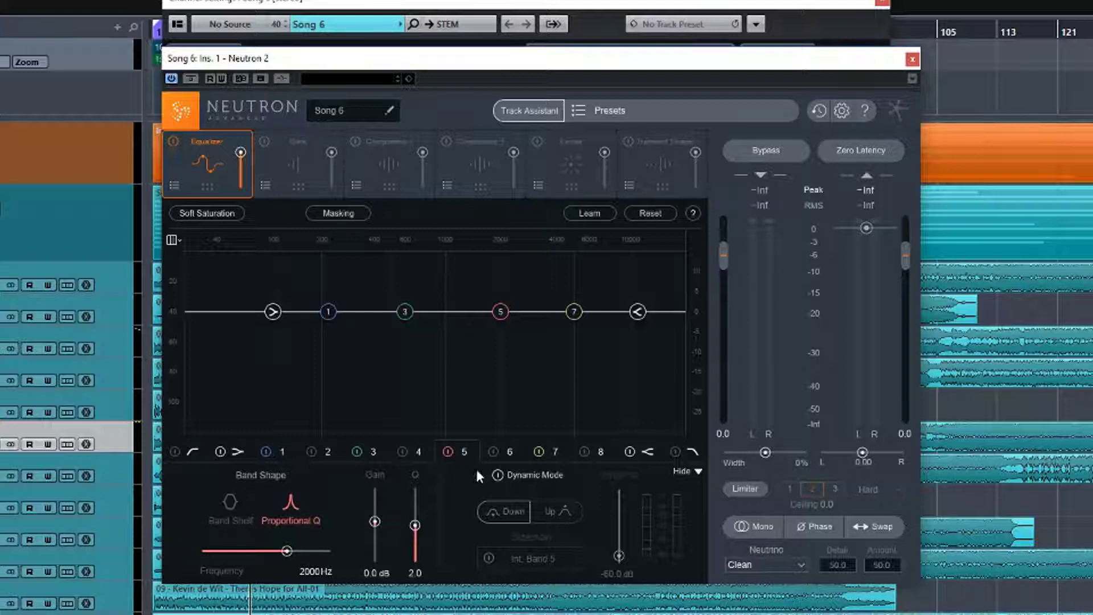
# - View the low shelf and high-pass band settings, and look through the EQ preset list without loading one
pyautogui.click(237, 452)
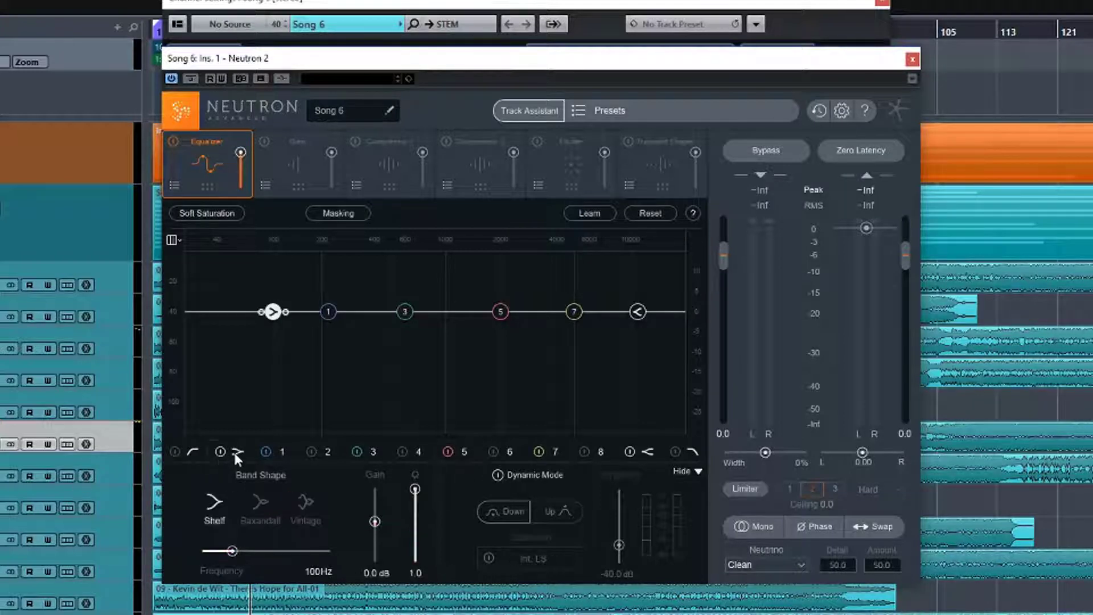
pyautogui.click(193, 451)
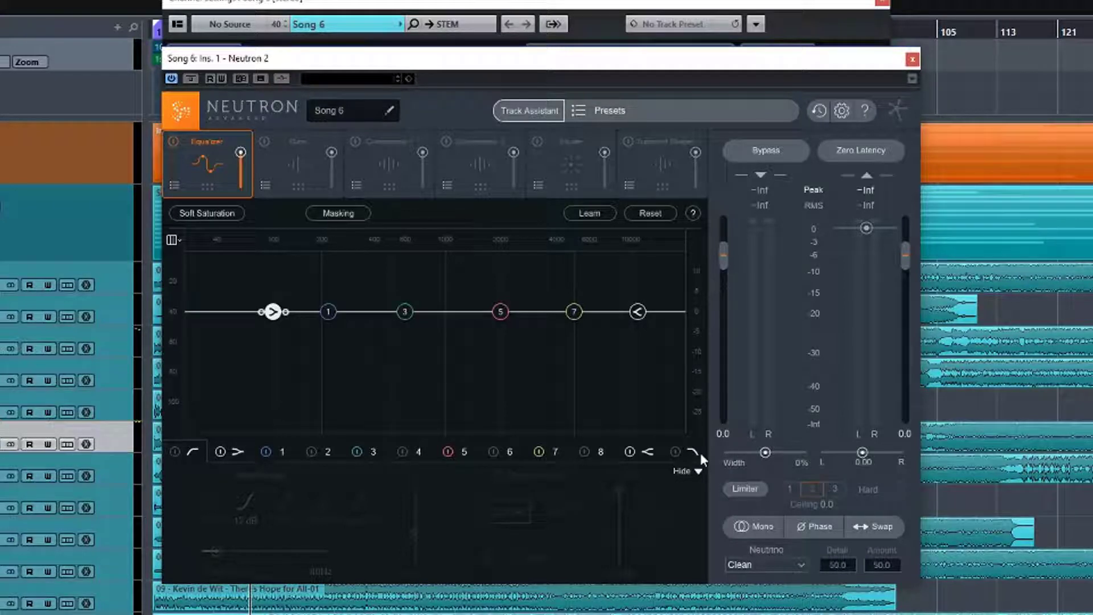
pyautogui.click(173, 184)
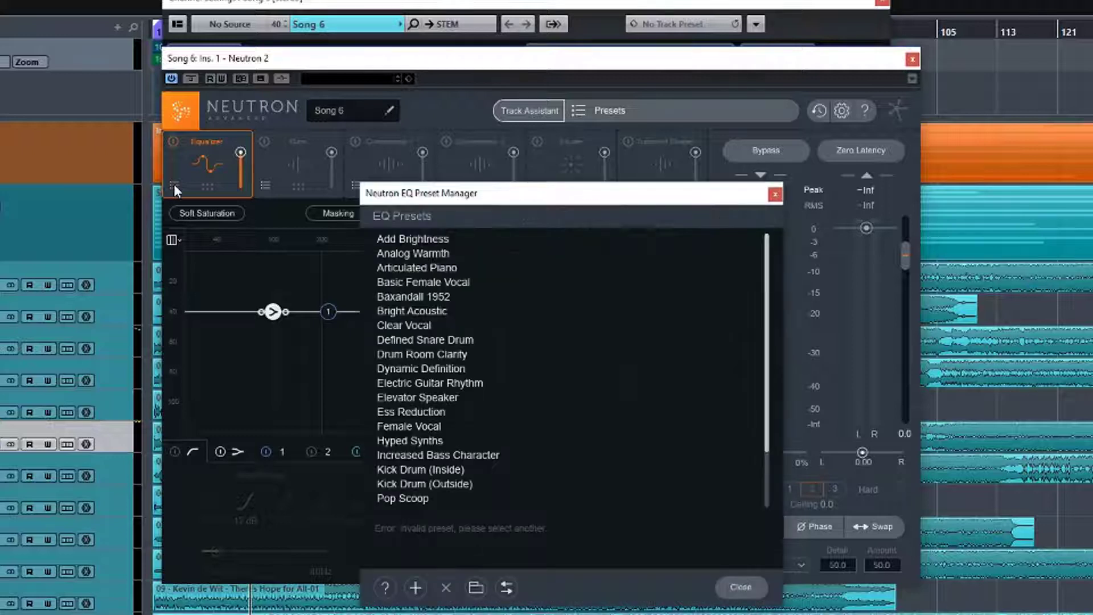
pyautogui.click(775, 194)
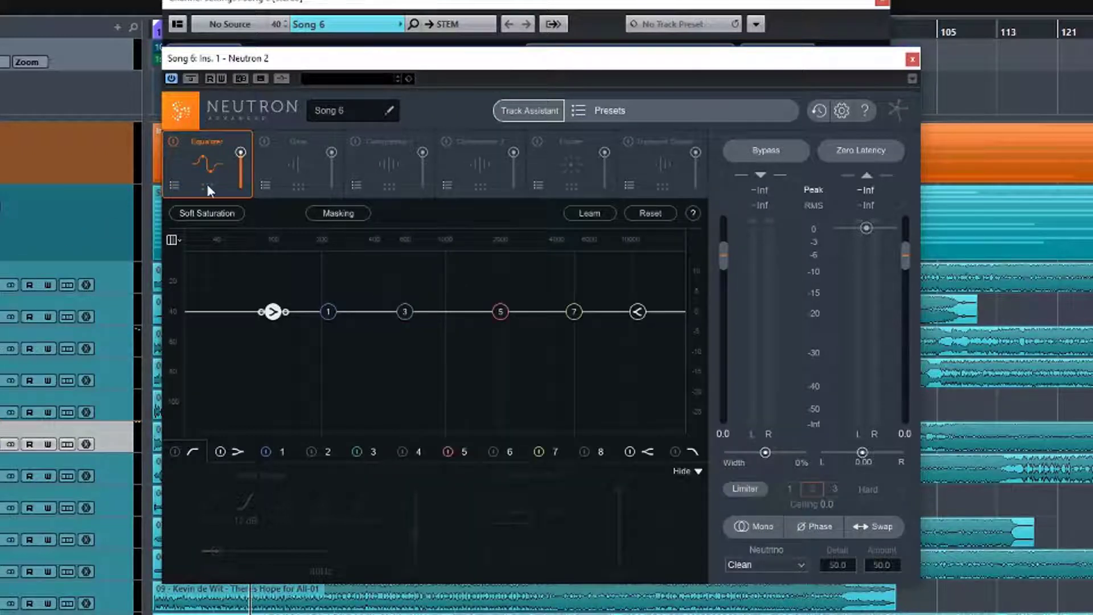
# - Try the Equalizer module's wet/dry mix control and switch the module off and back on
pyautogui.click(238, 165)
pyautogui.moveTo(242, 188); pyautogui.dragTo(243, 162)
pyautogui.click(172, 141)
pyautogui.click(171, 140)
pyautogui.moveTo(196, 163)
pyautogui.mouseDown()
pyautogui.moveTo(326, 173)
pyautogui.moveTo(204, 173)
pyautogui.mouseUp()
# - Enable the equalizer's high-pass band, toggling it off and on to compare the curve
pyautogui.click(175, 452)
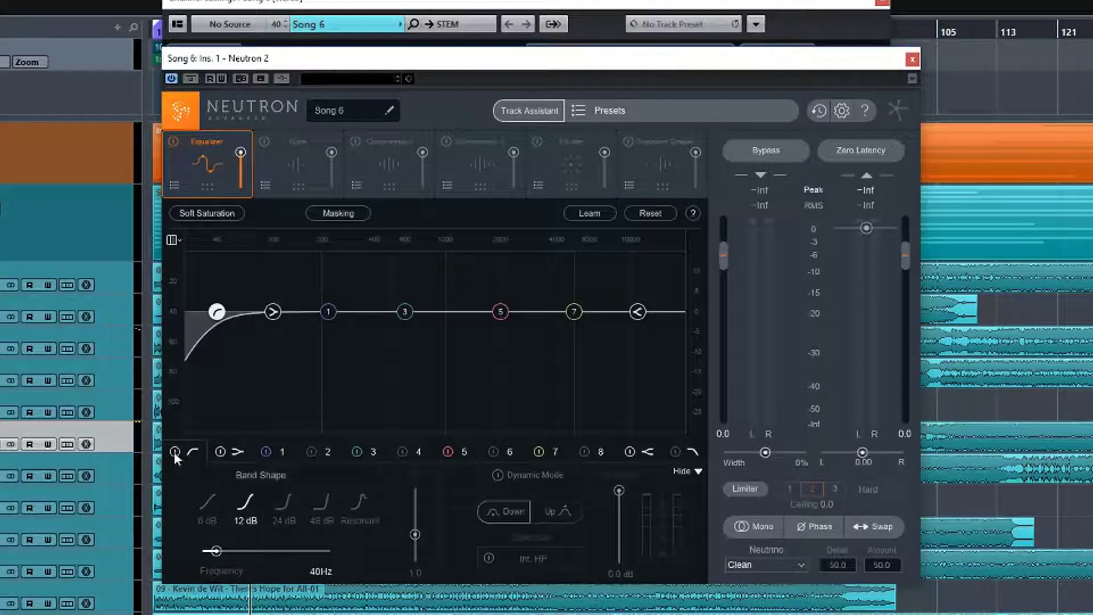
pyautogui.click(173, 452)
pyautogui.click(174, 451)
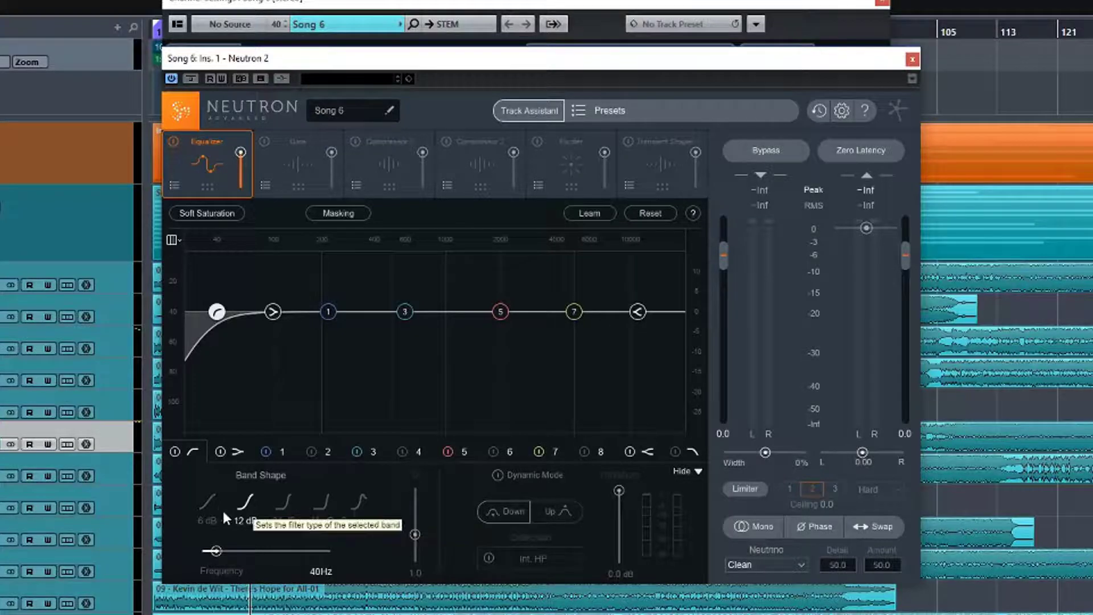
# - Compare the high-pass slopes of 6, 12, 24 and 48 dB, and return the band to 6 dB
pyautogui.click(207, 504)
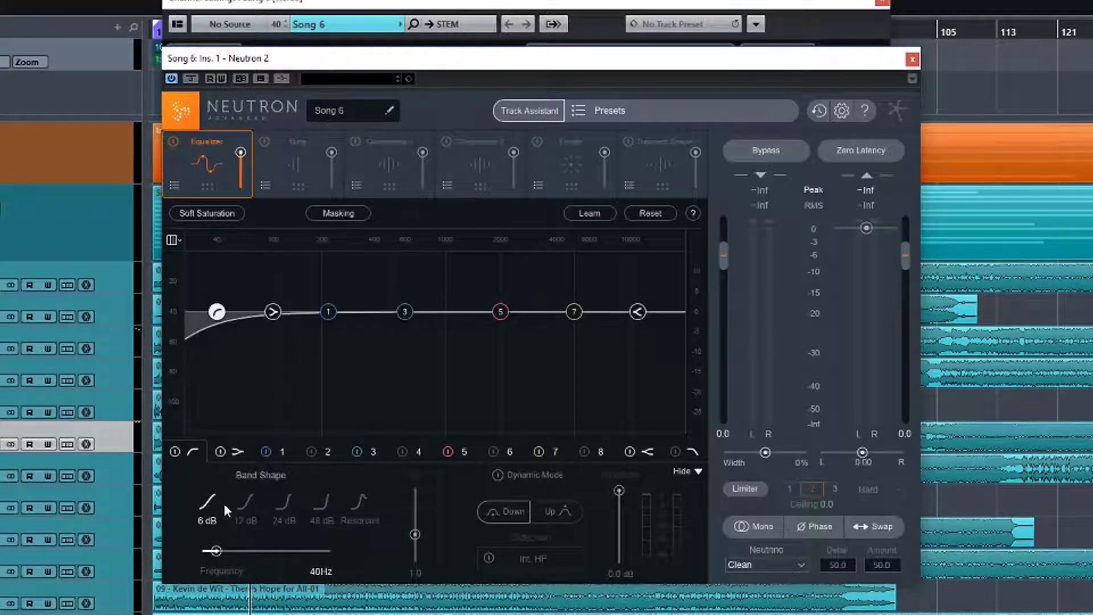
pyautogui.click(244, 502)
pyautogui.click(276, 505)
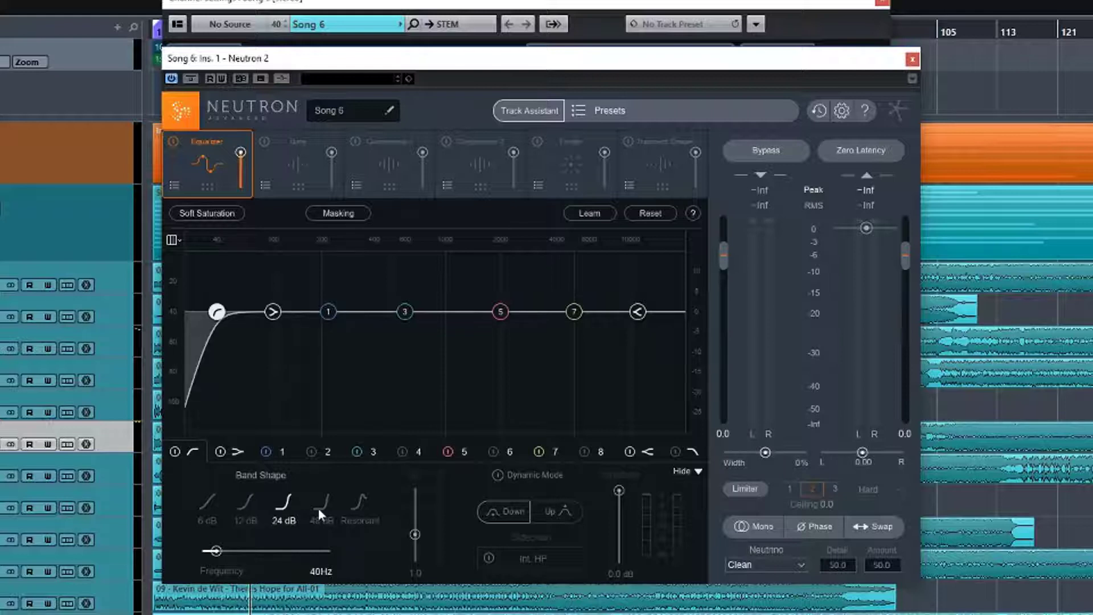
pyautogui.click(322, 504)
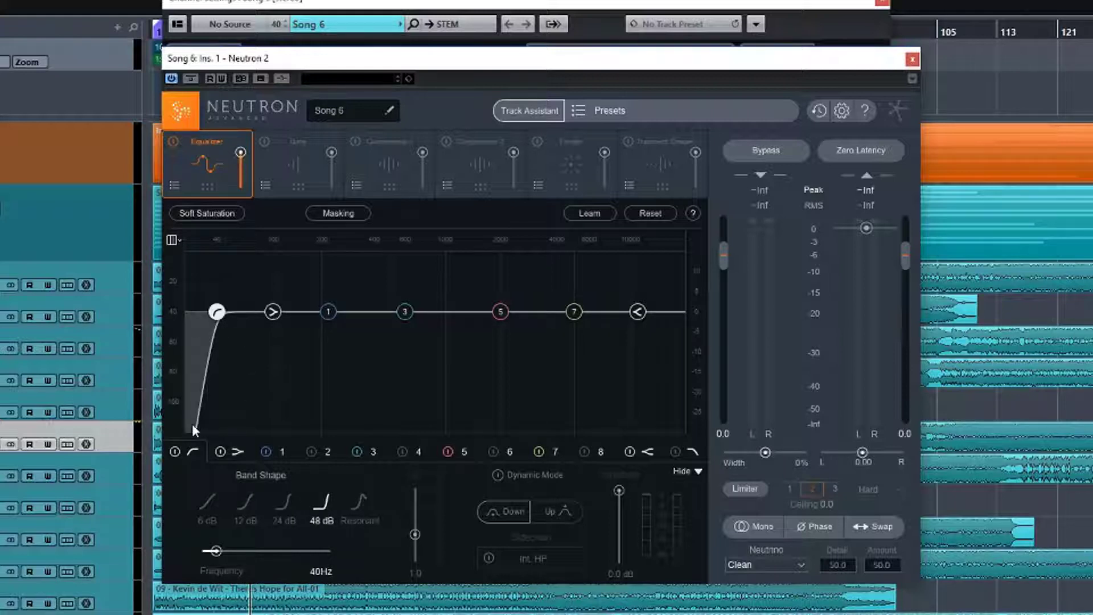
pyautogui.click(206, 502)
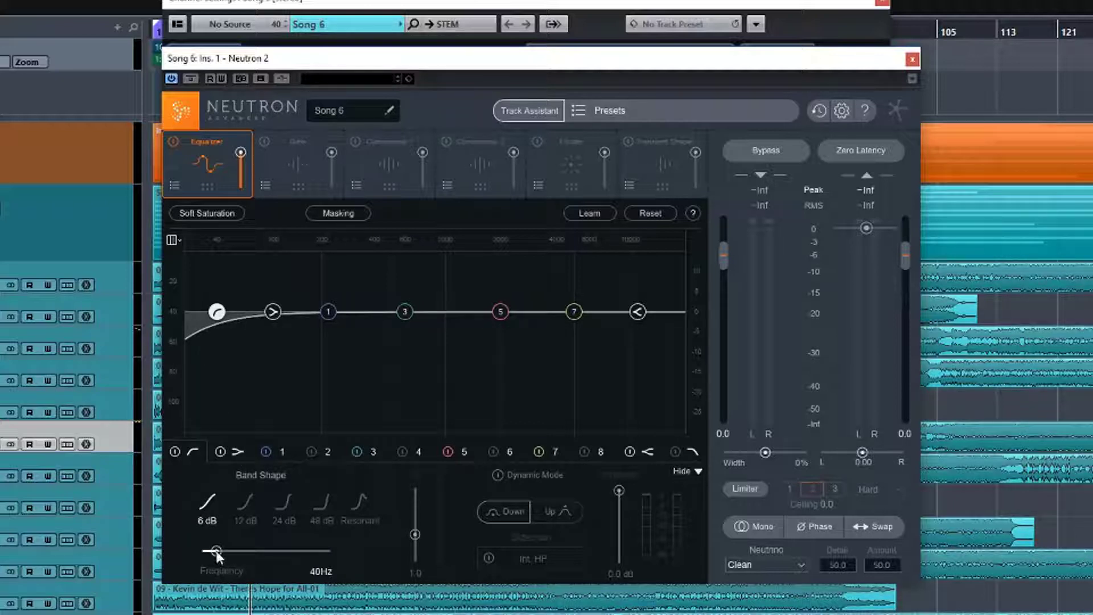
# - Sweep the high-pass cutoff frequency up and settle it at about 48 Hz
pyautogui.moveTo(216, 551)
pyautogui.mouseDown()
pyautogui.moveTo(244, 552)
pyautogui.moveTo(222, 554)
pyautogui.mouseUp()
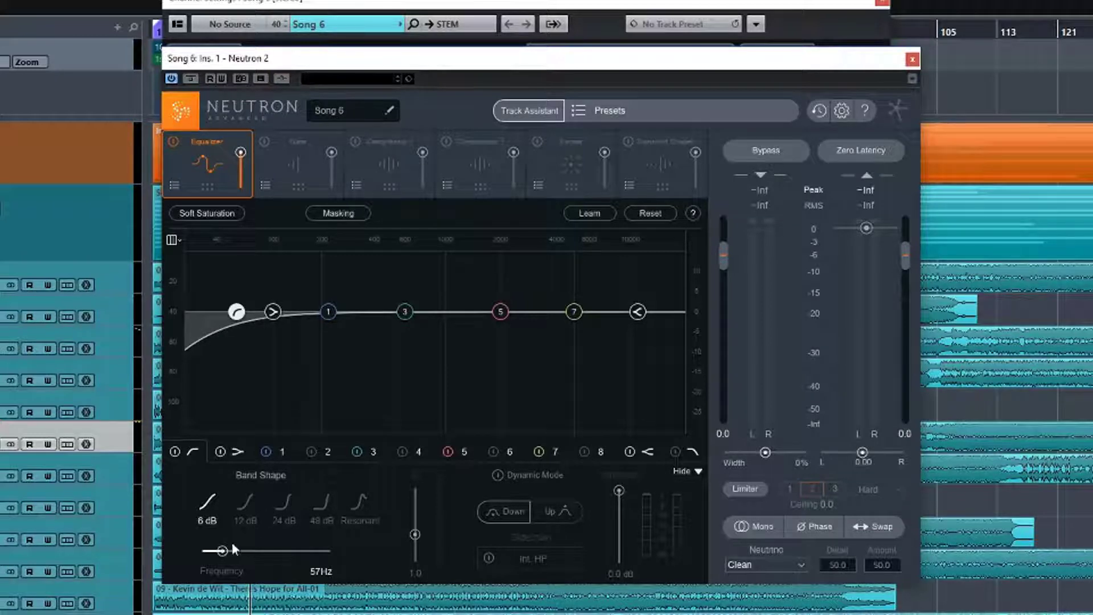
pyautogui.moveTo(236, 316)
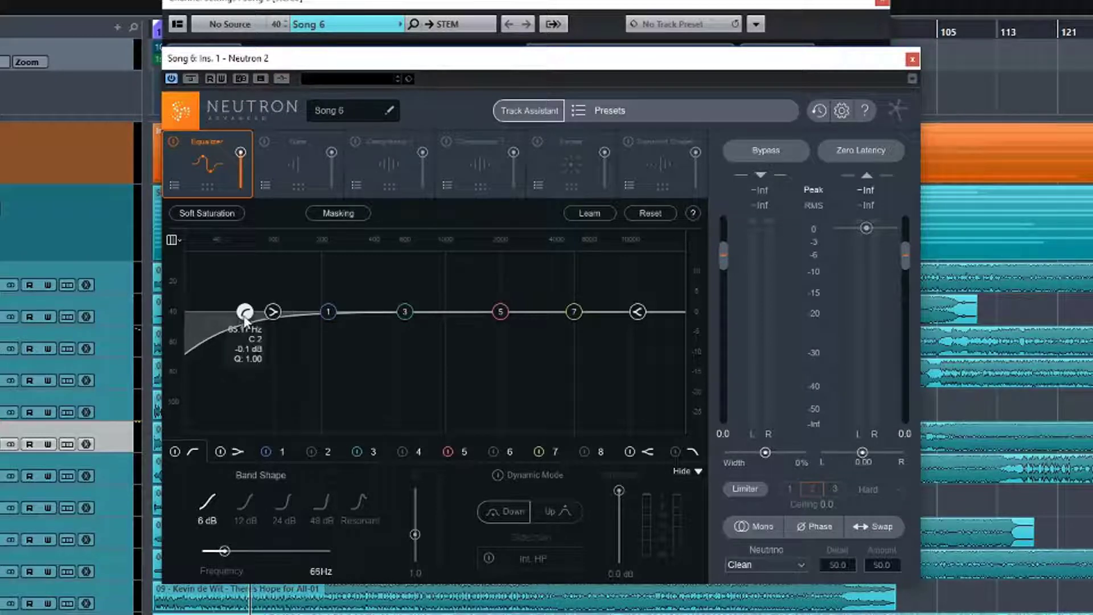
pyautogui.moveTo(236, 316)
pyautogui.mouseDown()
pyautogui.moveTo(216, 314)
pyautogui.moveTo(276, 315)
pyautogui.moveTo(227, 314)
pyautogui.mouseUp()
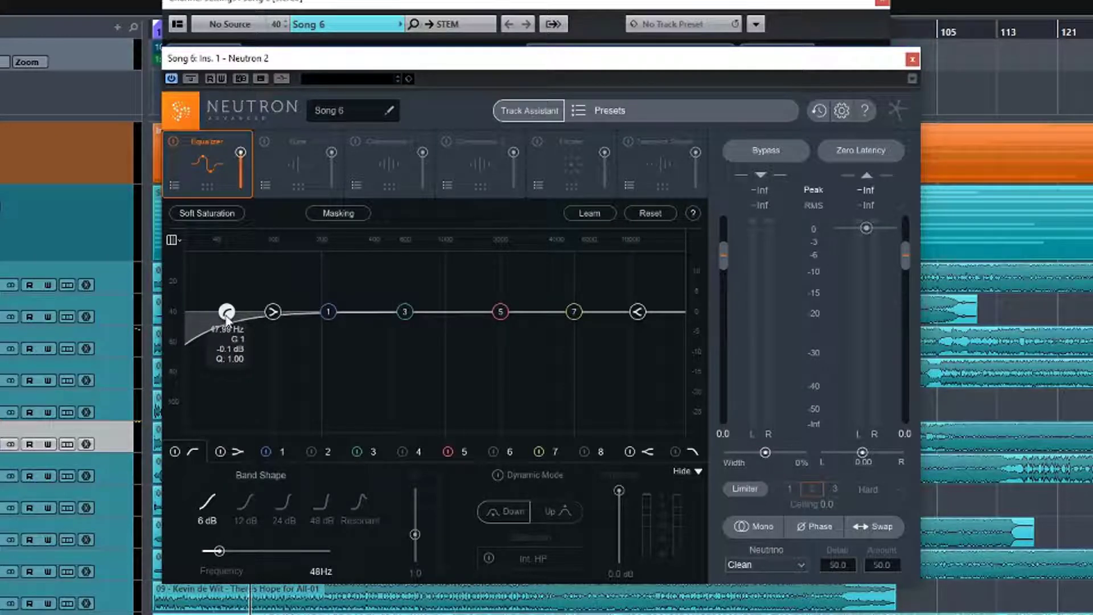
pyautogui.moveTo(227, 317)
pyautogui.mouseDown()
pyautogui.moveTo(241, 322)
pyautogui.moveTo(226, 320)
pyautogui.mouseUp()
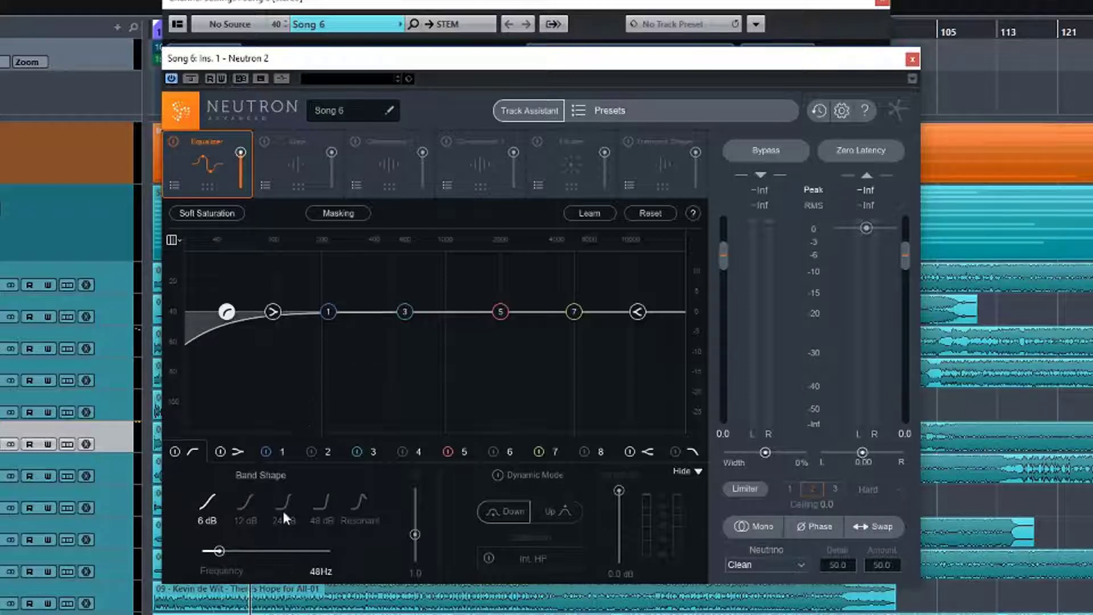
# - Change the high-pass band to the Resonant shape at about 46 Hz and raise its Q to 4.1
pyautogui.click(356, 506)
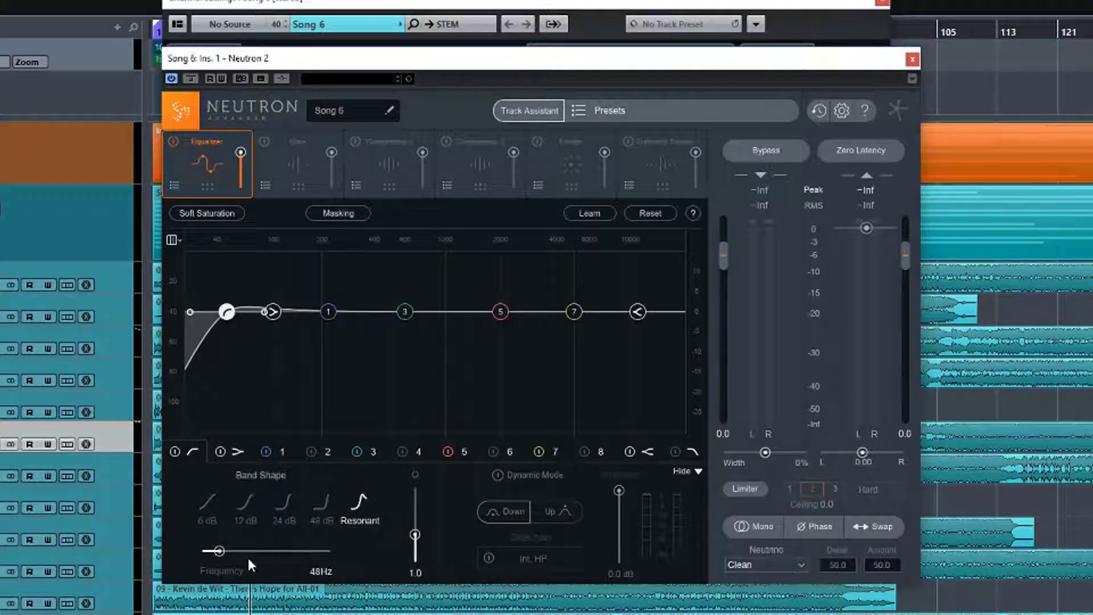
pyautogui.moveTo(222, 551)
pyautogui.mouseDown()
pyautogui.moveTo(238, 551)
pyautogui.moveTo(217, 551)
pyautogui.mouseUp()
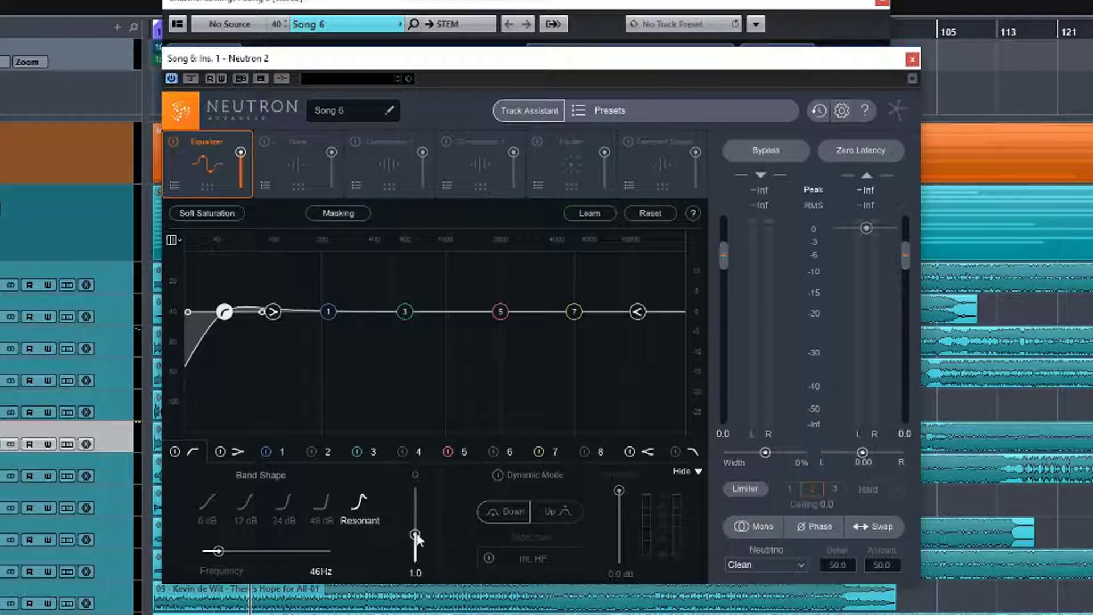
pyautogui.moveTo(415, 535); pyautogui.dragTo(416, 525)
pyautogui.moveTo(416, 521); pyautogui.dragTo(416, 518)
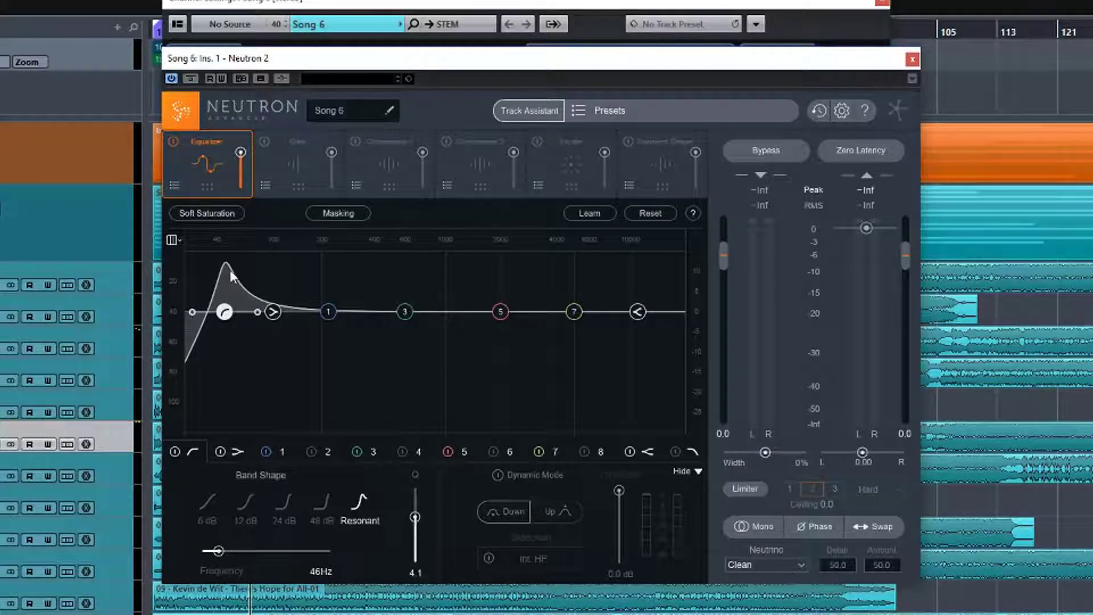
# - Sweep the resonant high-pass cutoff and settle it at about 45 Hz with a Q of 1.3, and disable the band
pyautogui.moveTo(225, 312); pyautogui.dragTo(244, 318)
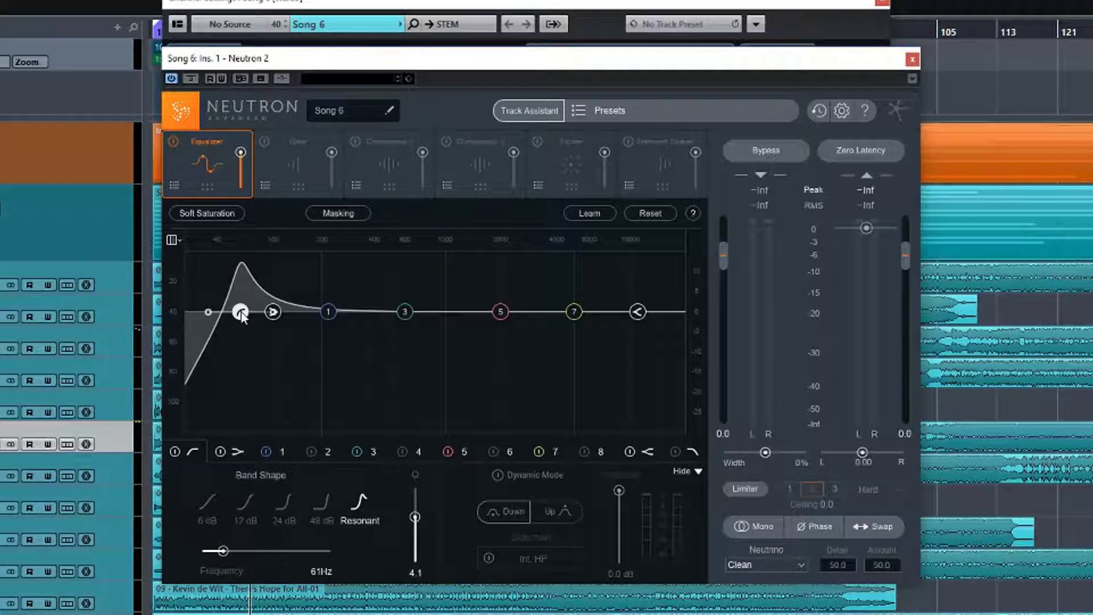
pyautogui.moveTo(241, 314); pyautogui.dragTo(224, 315)
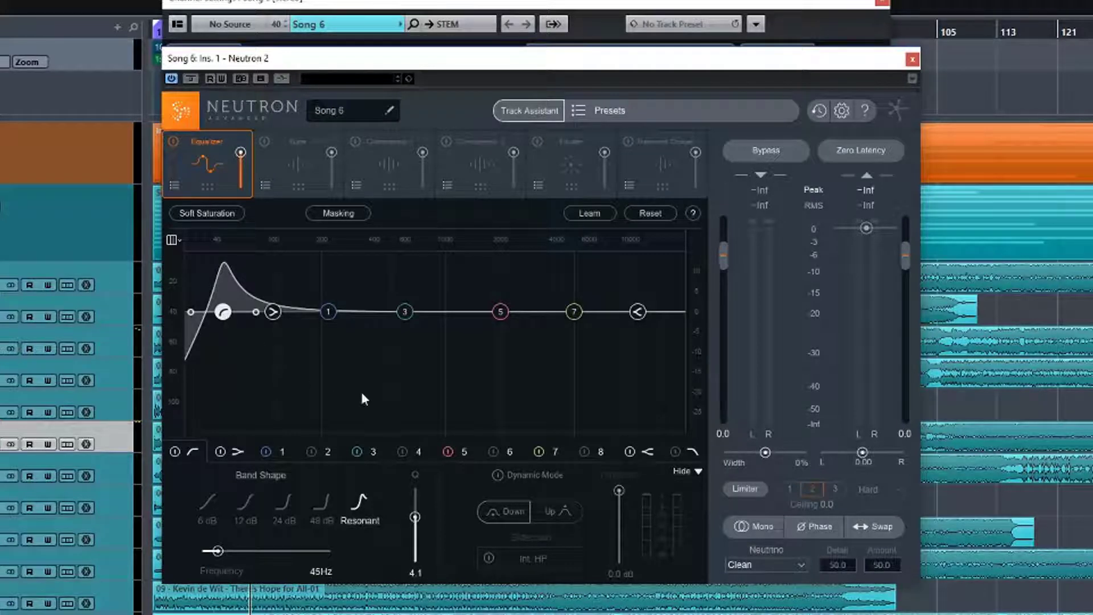
pyautogui.moveTo(415, 516); pyautogui.dragTo(414, 532)
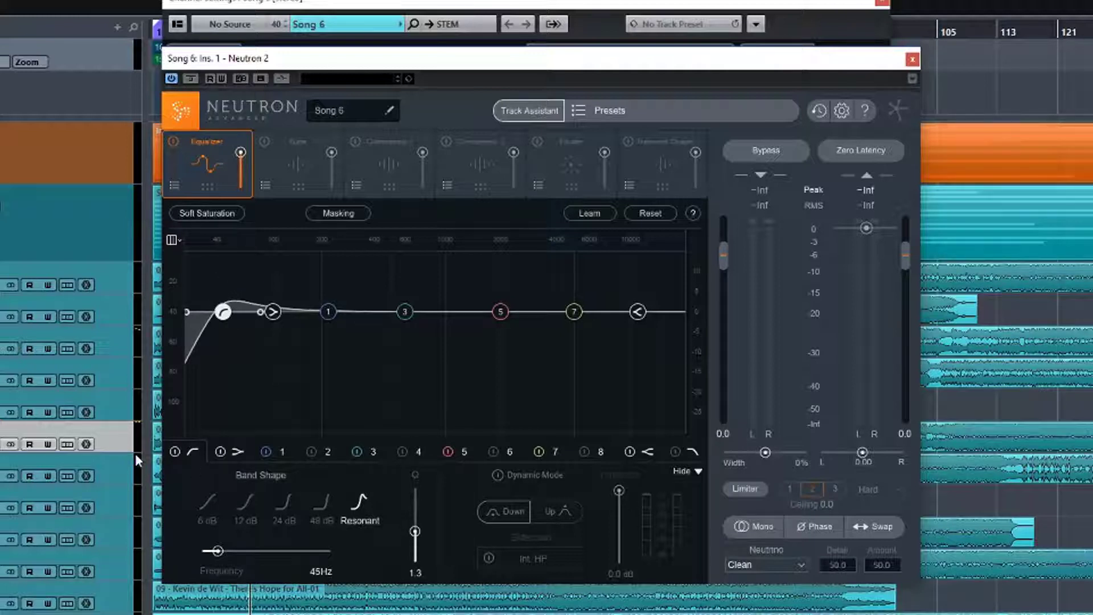
pyautogui.click(175, 452)
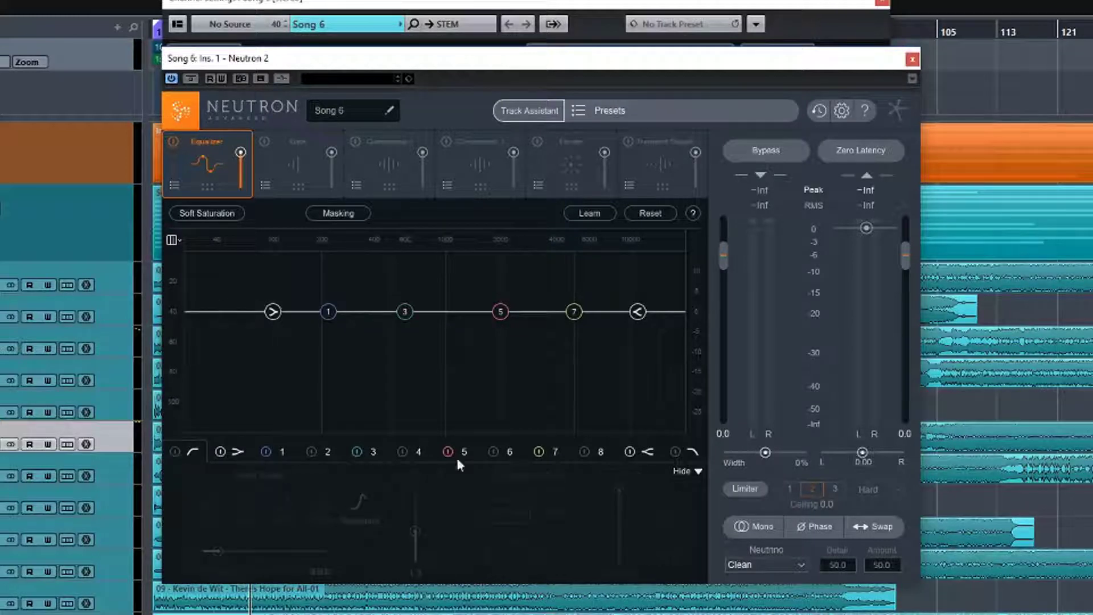
# - Enable the low-pass band, give it a Resonant shape at about 11648 Hz with a Q of 1.3, and disable it
pyautogui.click(676, 451)
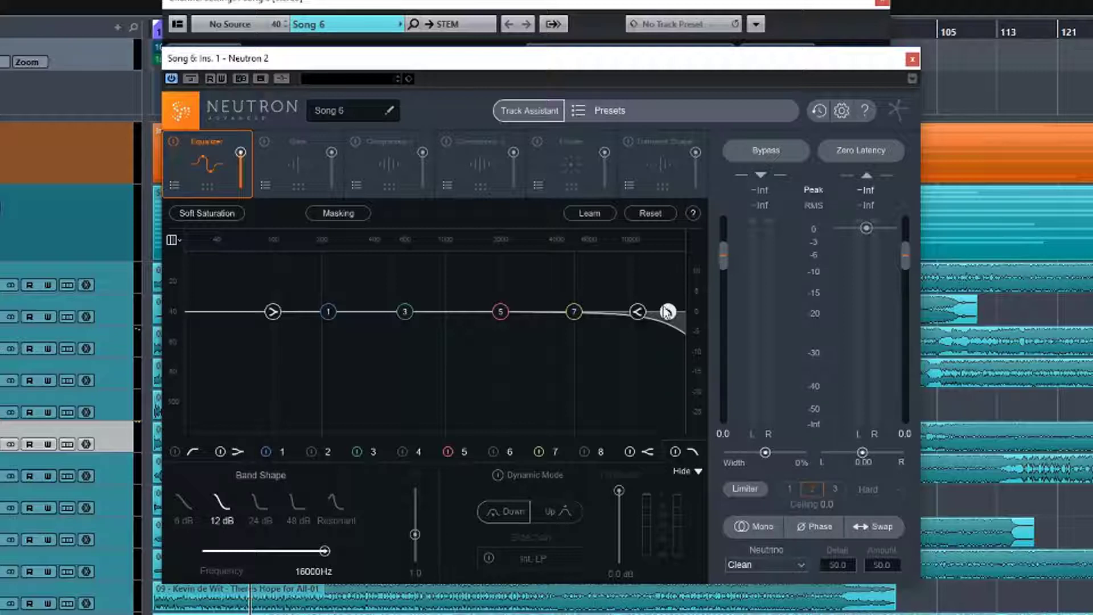
pyautogui.moveTo(668, 312); pyautogui.dragTo(640, 311)
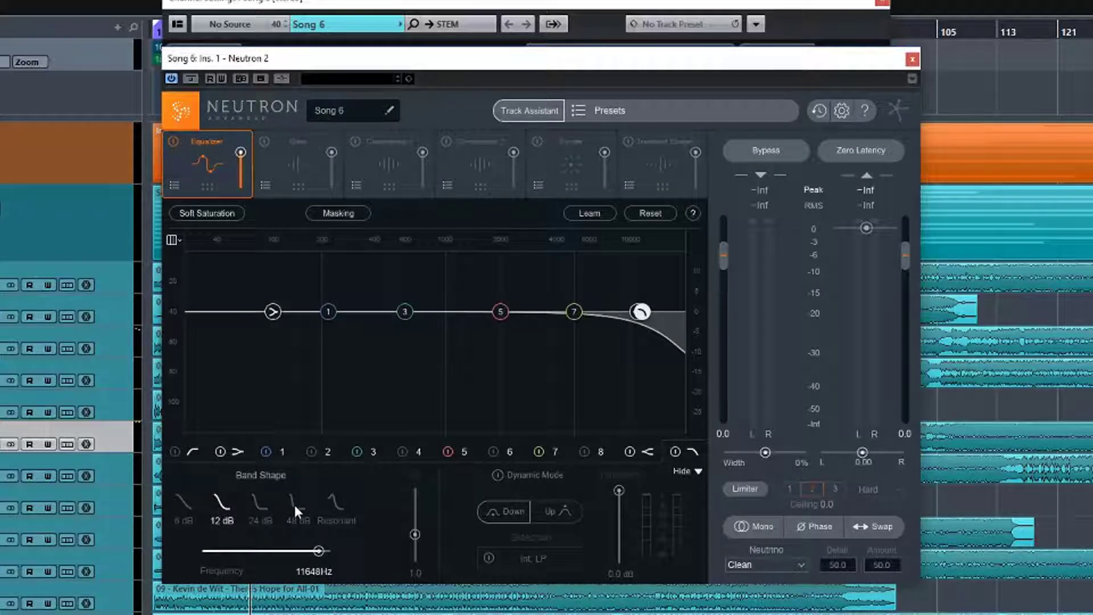
pyautogui.click(334, 511)
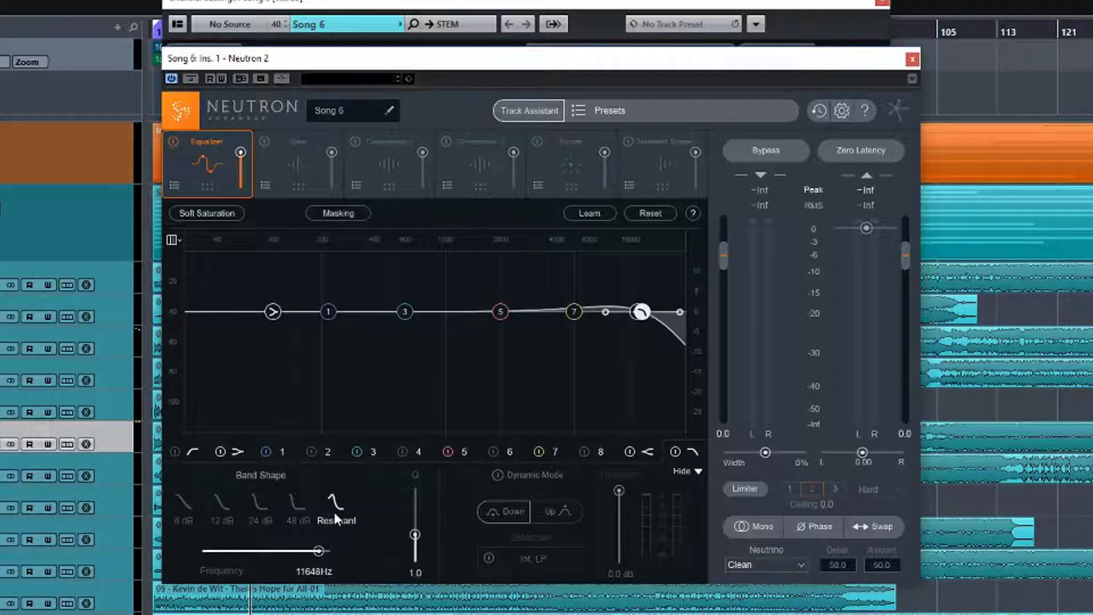
pyautogui.moveTo(417, 535)
pyautogui.mouseDown()
pyautogui.moveTo(417, 521)
pyautogui.moveTo(421, 531)
pyautogui.mouseUp()
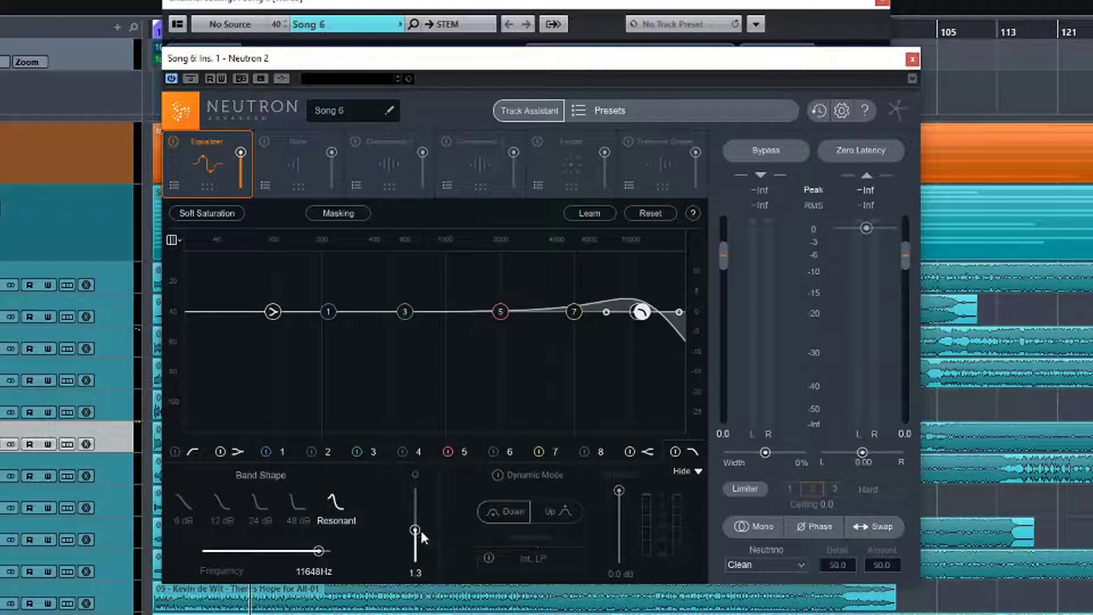
pyautogui.click(675, 452)
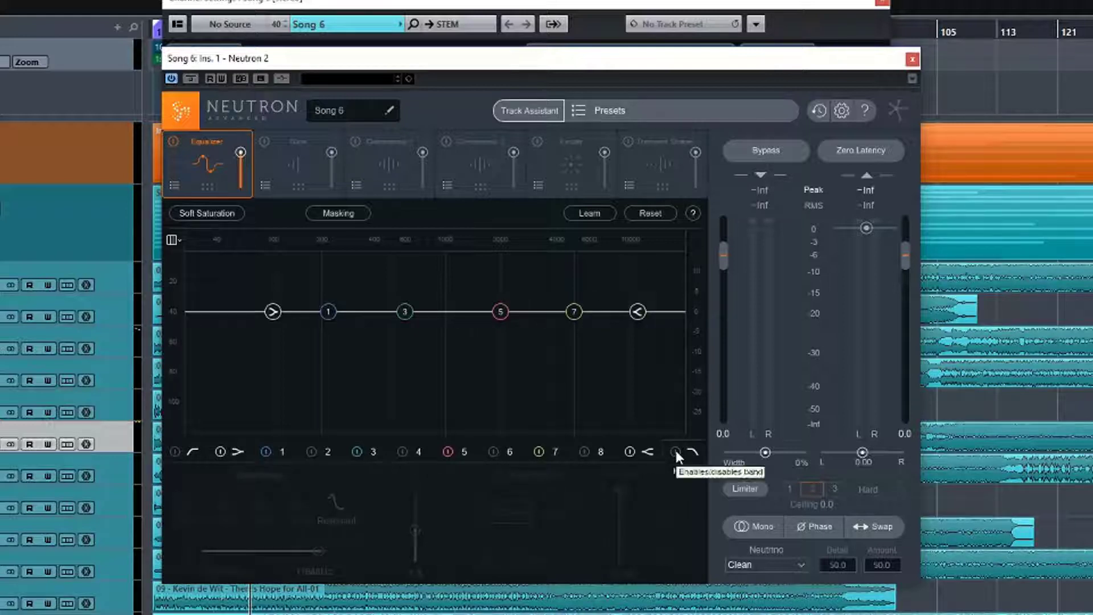
# - Select the low shelf band and toggle it off and back on
pyautogui.click(237, 452)
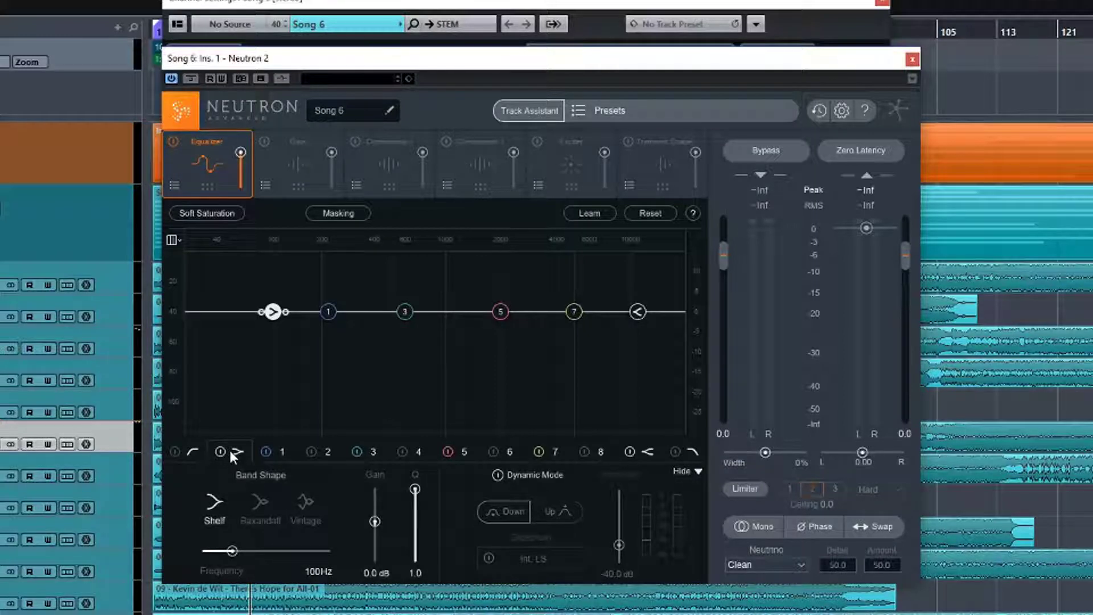
pyautogui.click(220, 452)
pyautogui.click(220, 451)
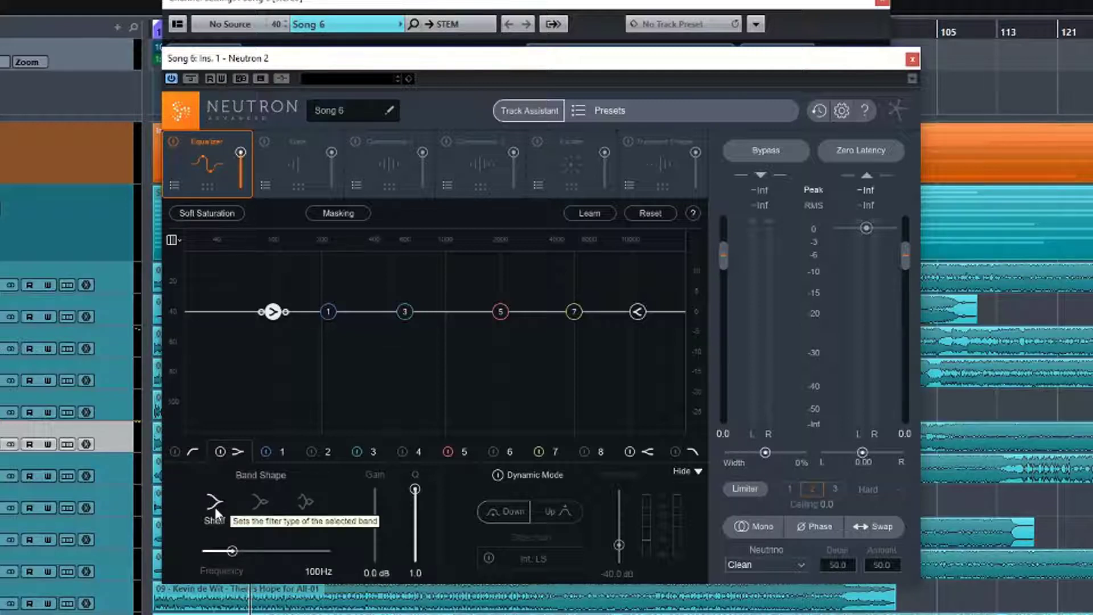
# - Compare the Baxandall and Vintage shapes on the low shelf band, return it to Shelf, and set its frequency to about 87 Hz
pyautogui.click(263, 507)
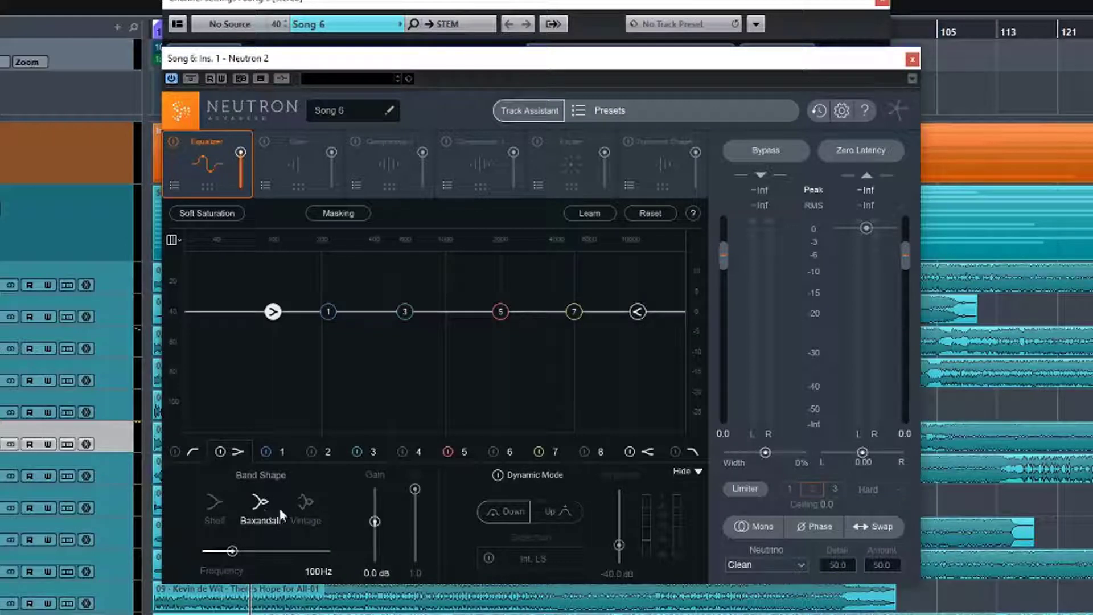
pyautogui.click(305, 503)
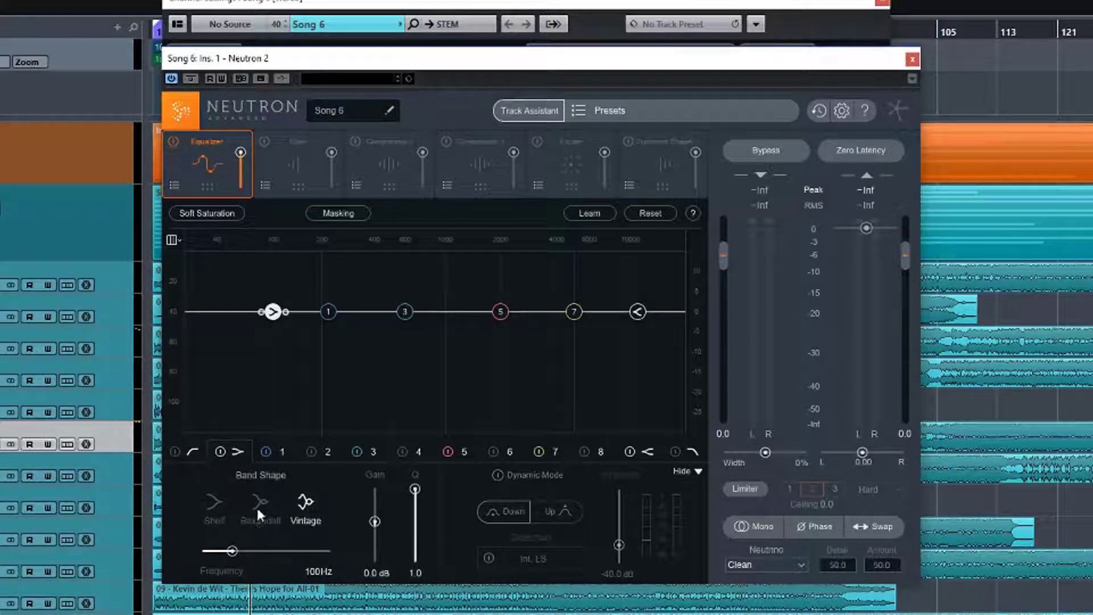
pyautogui.click(214, 505)
pyautogui.moveTo(232, 550)
pyautogui.mouseDown()
pyautogui.moveTo(293, 548)
pyautogui.moveTo(223, 549)
pyautogui.moveTo(234, 549)
pyautogui.mouseUp()
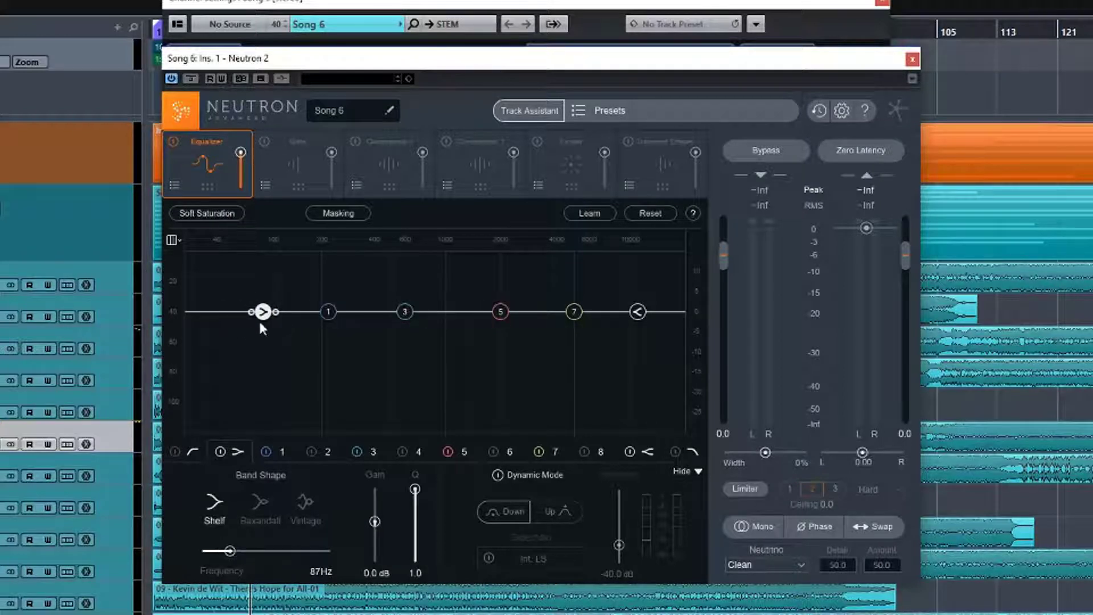
# - Boost the low shelf band by about 3.1 dB at 138 Hz with a Q of 0.8
pyautogui.moveTo(262, 312); pyautogui.dragTo(297, 303)
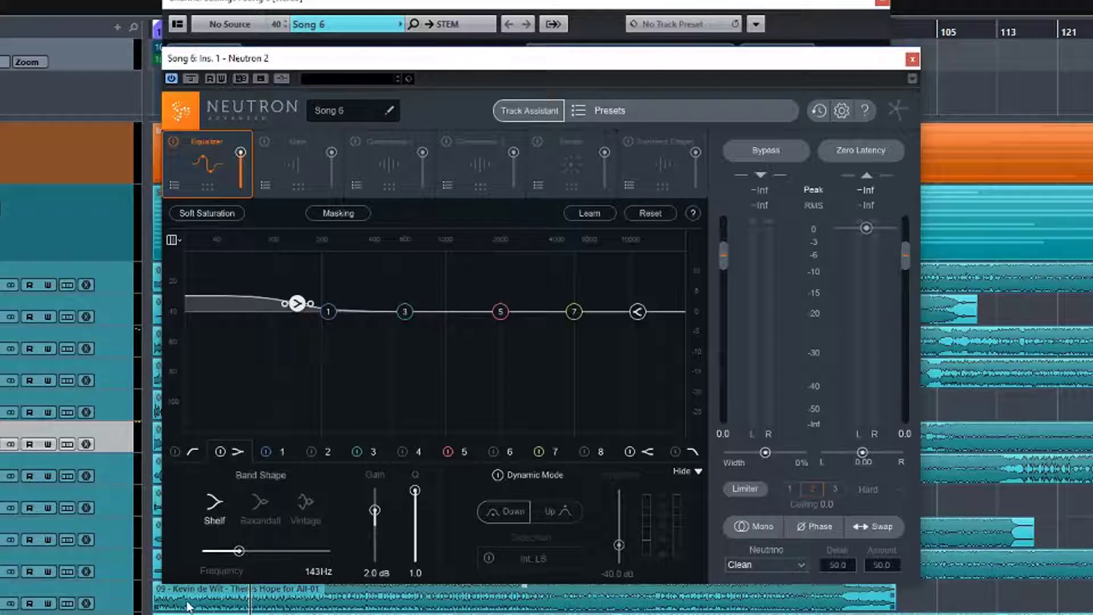
pyautogui.moveTo(239, 552)
pyautogui.mouseDown()
pyautogui.moveTo(261, 551)
pyautogui.moveTo(238, 550)
pyautogui.mouseUp()
pyautogui.moveTo(375, 510); pyautogui.dragTo(422, 496)
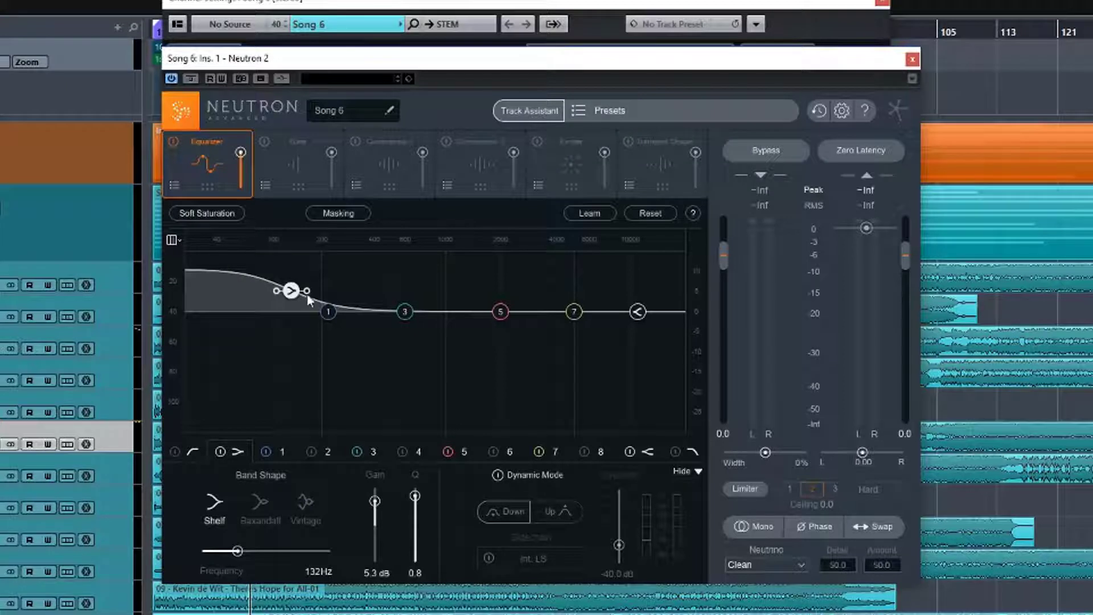
pyautogui.moveTo(305, 291)
pyautogui.mouseDown()
pyautogui.moveTo(290, 294)
pyautogui.moveTo(292, 320)
pyautogui.moveTo(295, 299)
pyautogui.mouseUp()
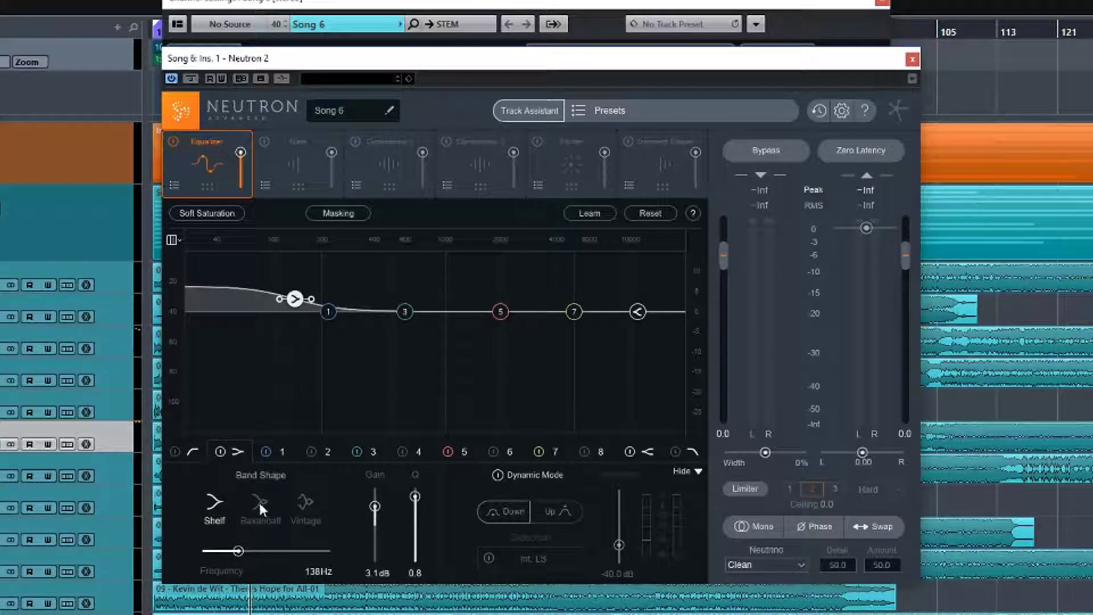
# - Switch the low shelf to Baxandall, sweep it through boosts and cuts, and settle at about 527 Hz and -0.4 dB
pyautogui.click(261, 503)
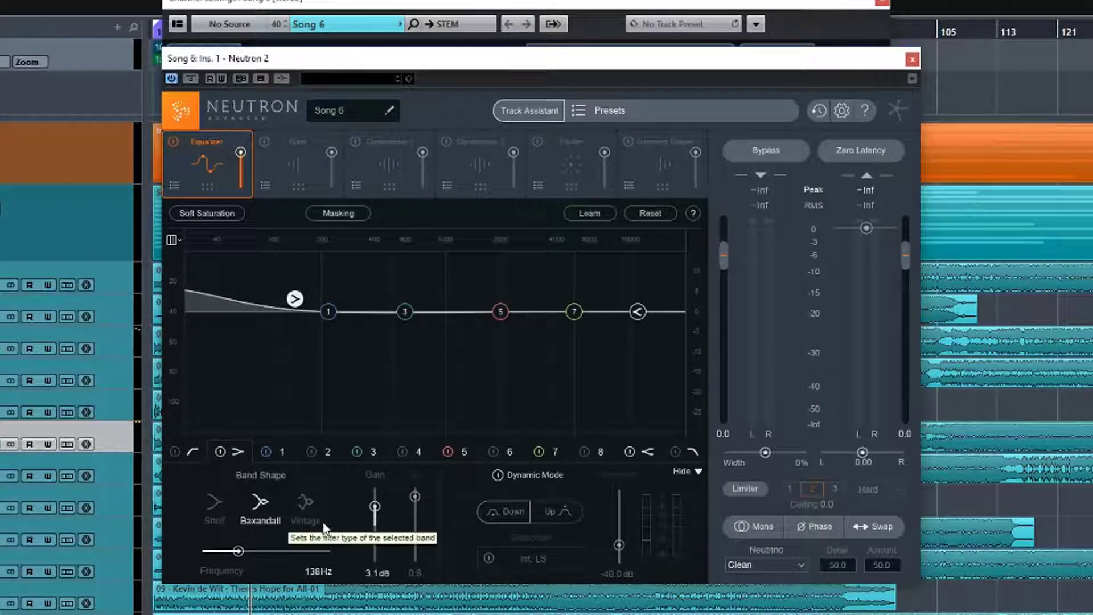
pyautogui.moveTo(376, 506); pyautogui.dragTo(376, 496)
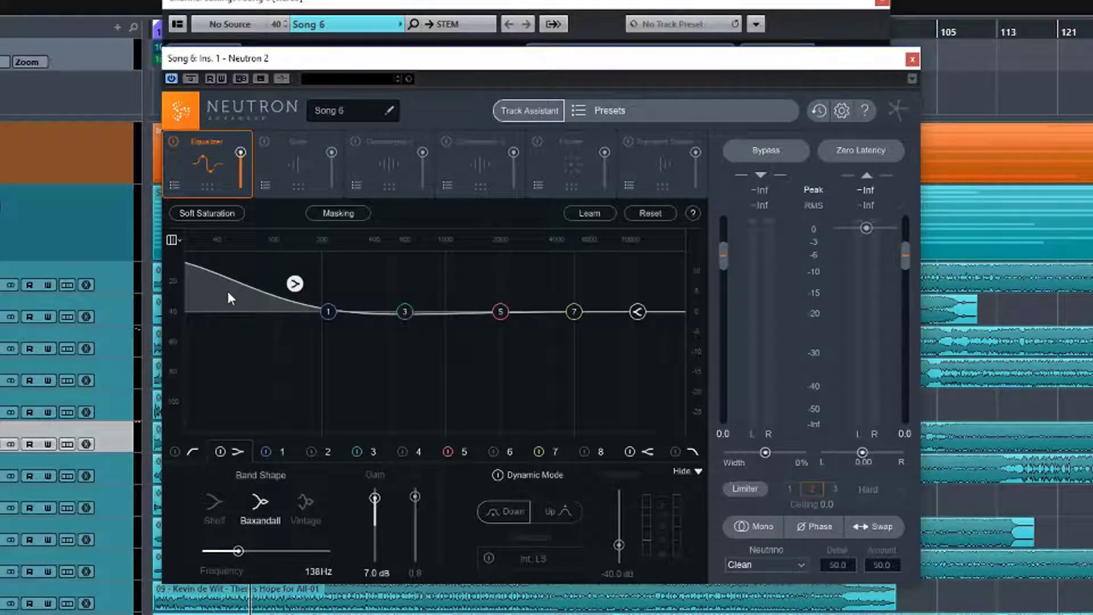
pyautogui.moveTo(289, 283); pyautogui.dragTo(249, 257)
pyautogui.moveTo(246, 254); pyautogui.dragTo(384, 365)
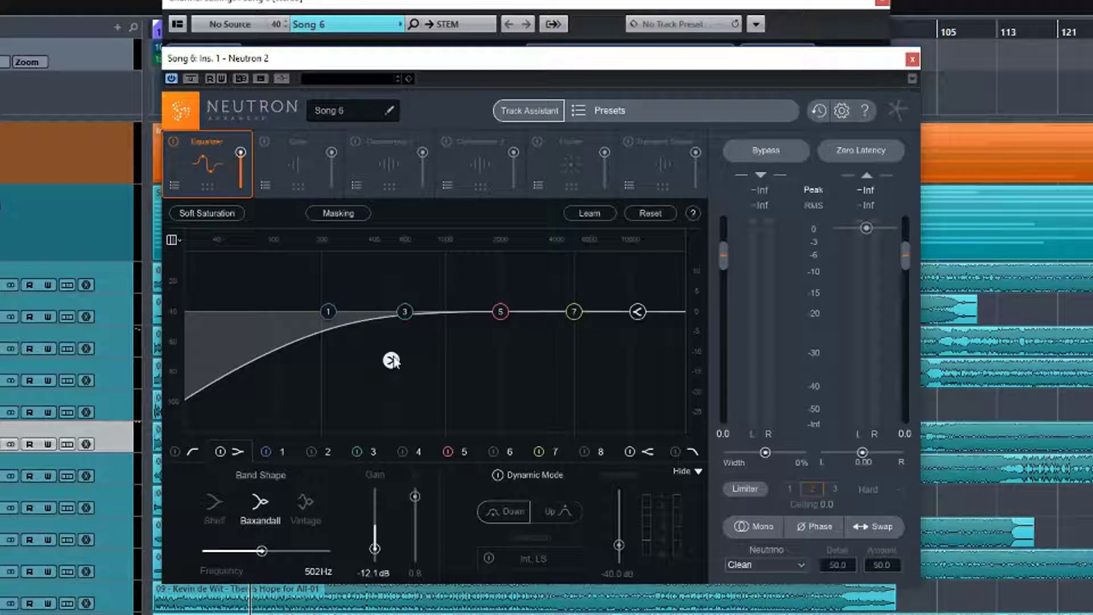
pyautogui.moveTo(391, 360); pyautogui.dragTo(346, 285)
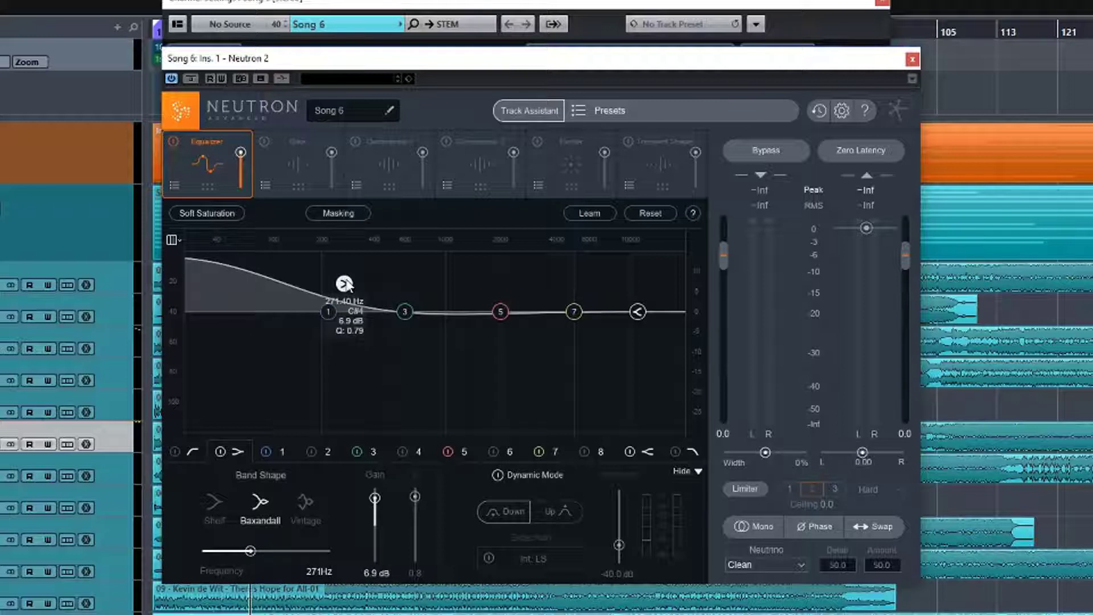
pyautogui.moveTo(345, 283); pyautogui.dragTo(393, 313)
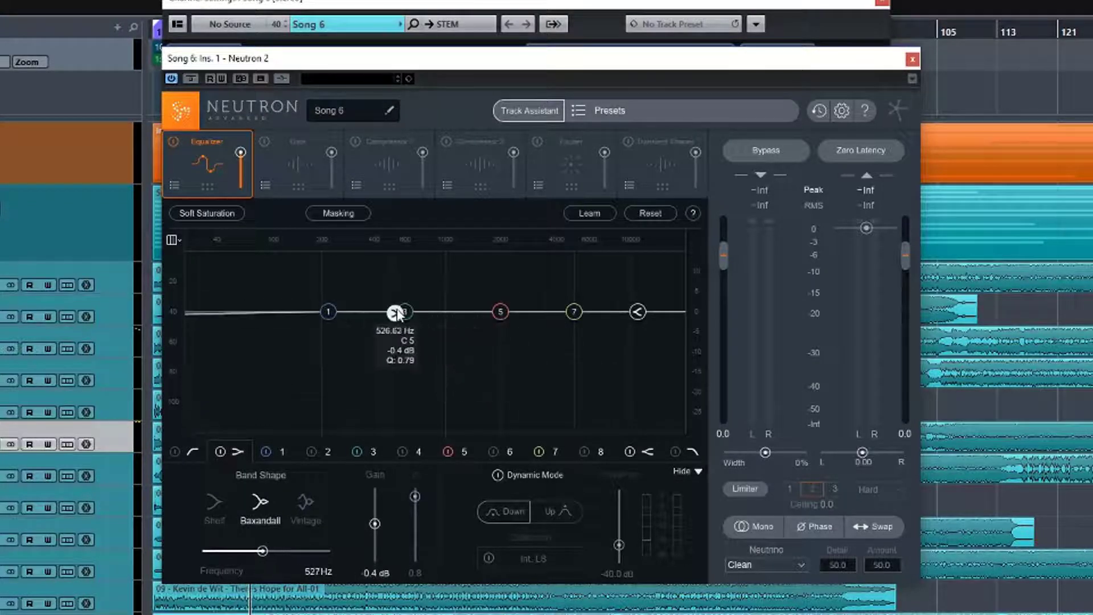
# - Try the Vintage shape with boosts and cuts, settle at about 111 Hz, -1.2 dB and Q 1.0, and disable the low shelf
pyautogui.click(302, 500)
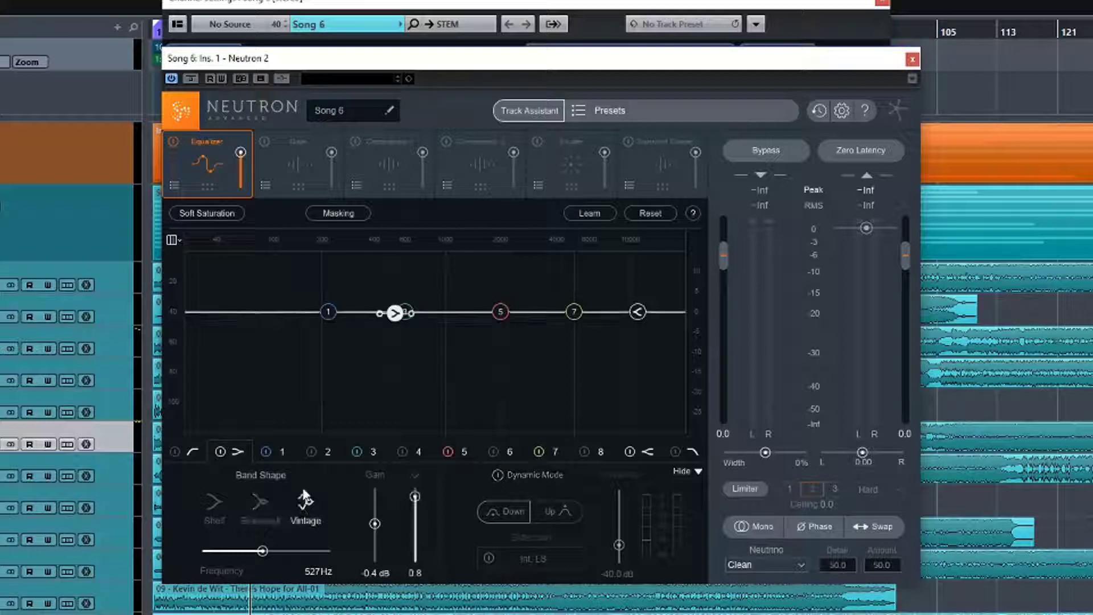
pyautogui.moveTo(394, 312); pyautogui.dragTo(337, 266)
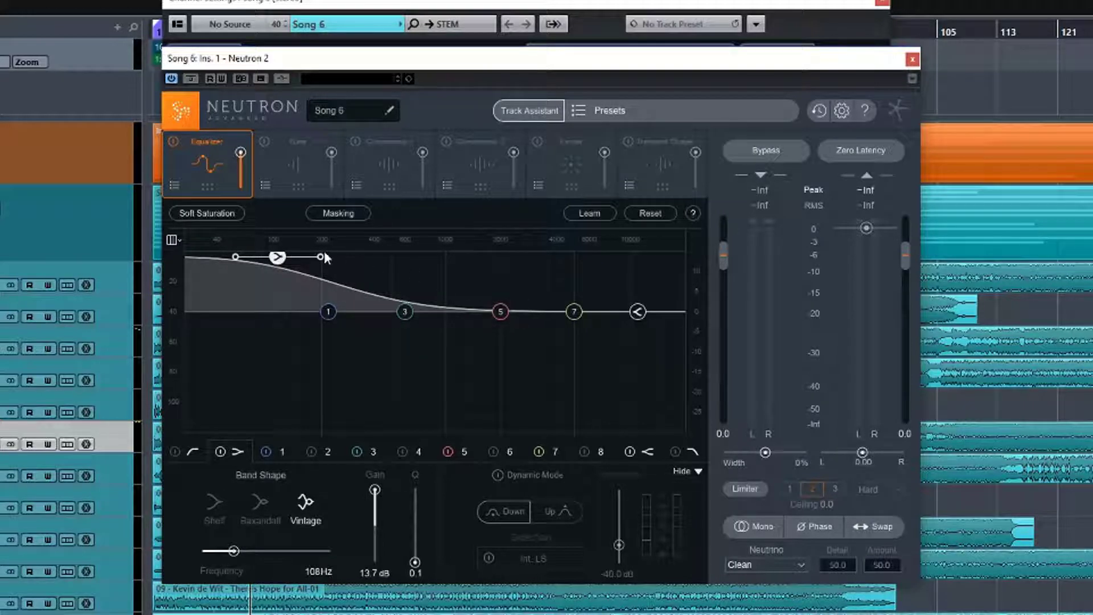
pyautogui.moveTo(322, 257); pyautogui.dragTo(280, 352)
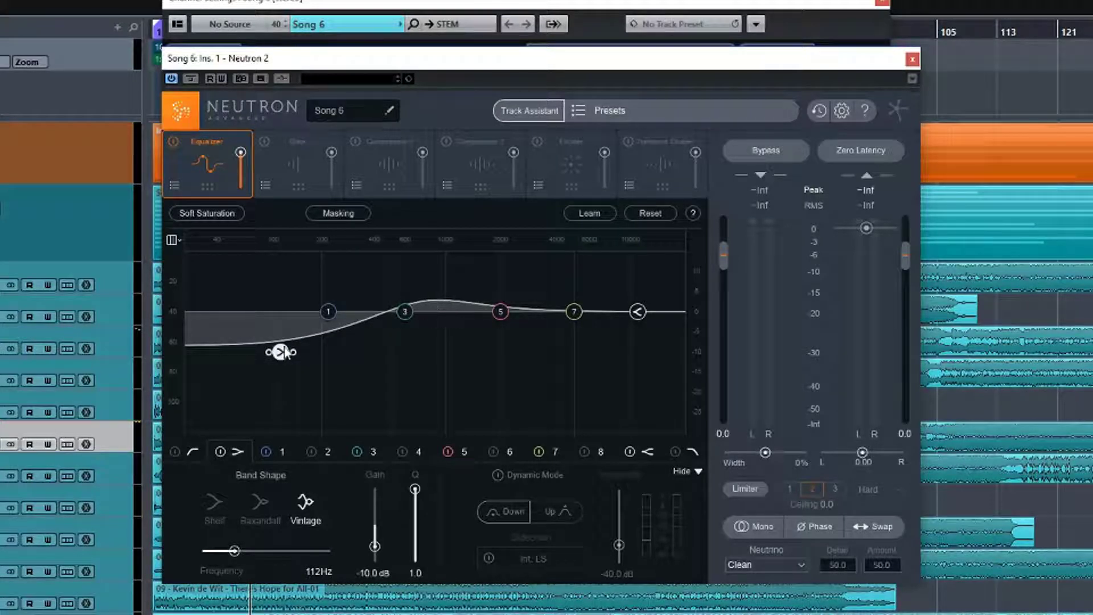
pyautogui.moveTo(281, 352); pyautogui.dragTo(279, 316)
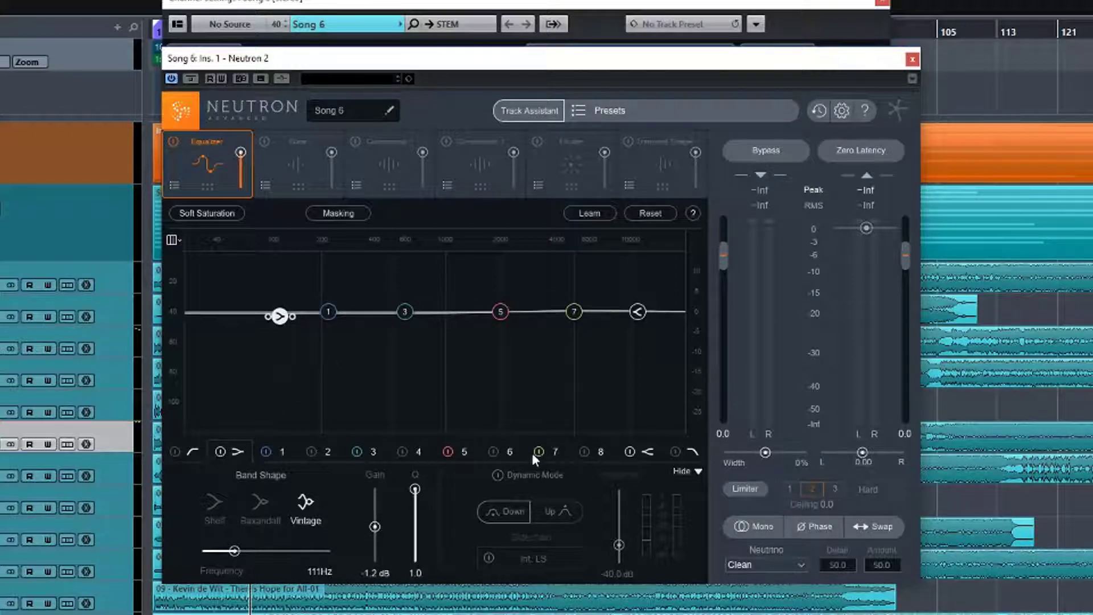
pyautogui.click(220, 450)
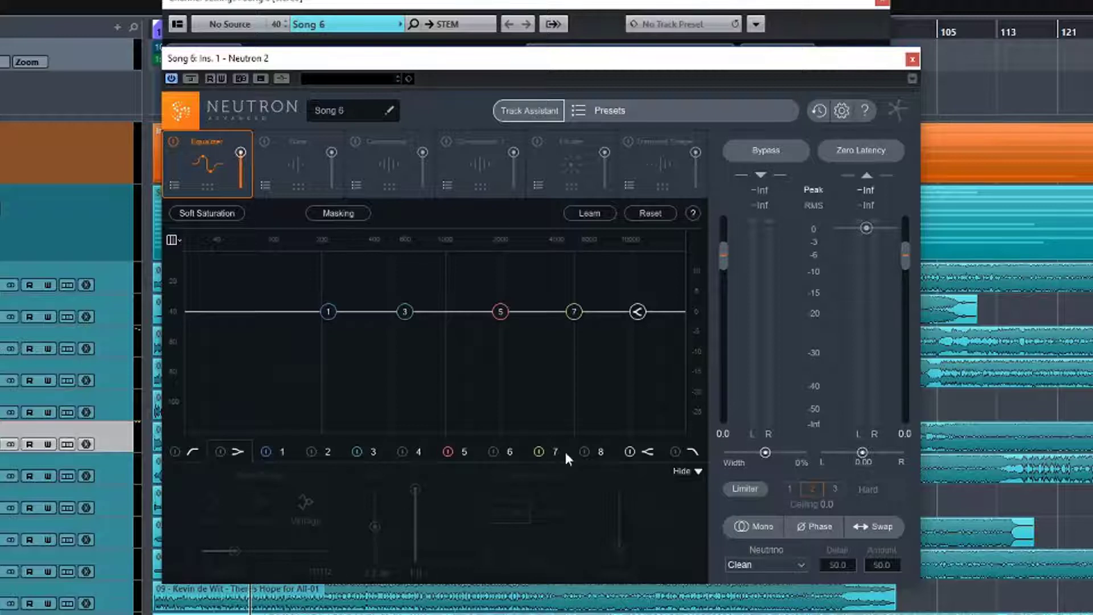
# - Examine the settings of the high shelf, band 1 and band 7, and return to band 1
pyautogui.click(651, 450)
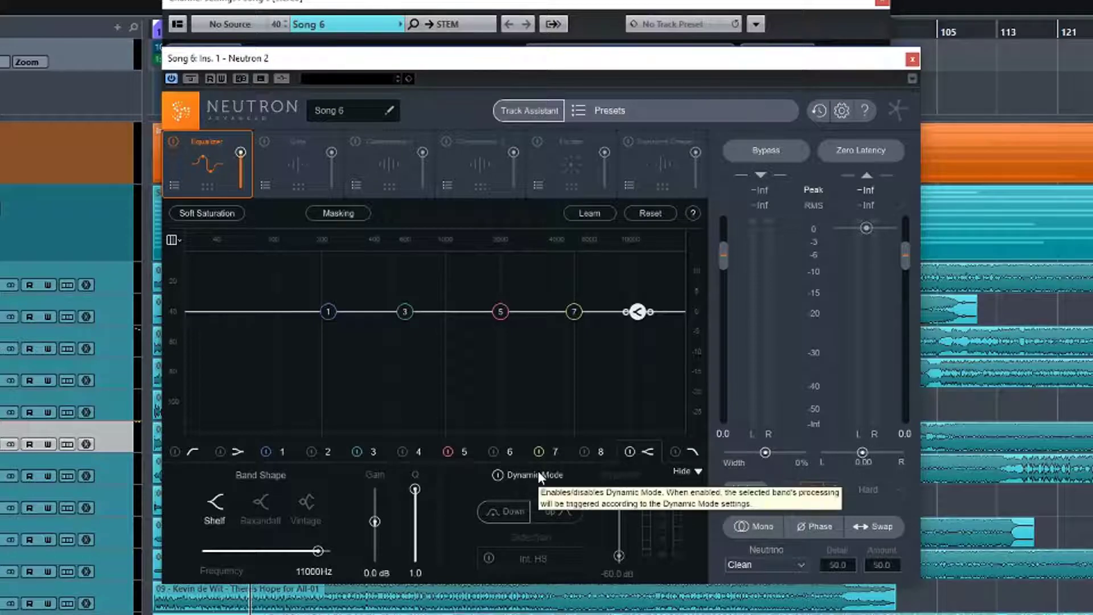
pyautogui.click(279, 452)
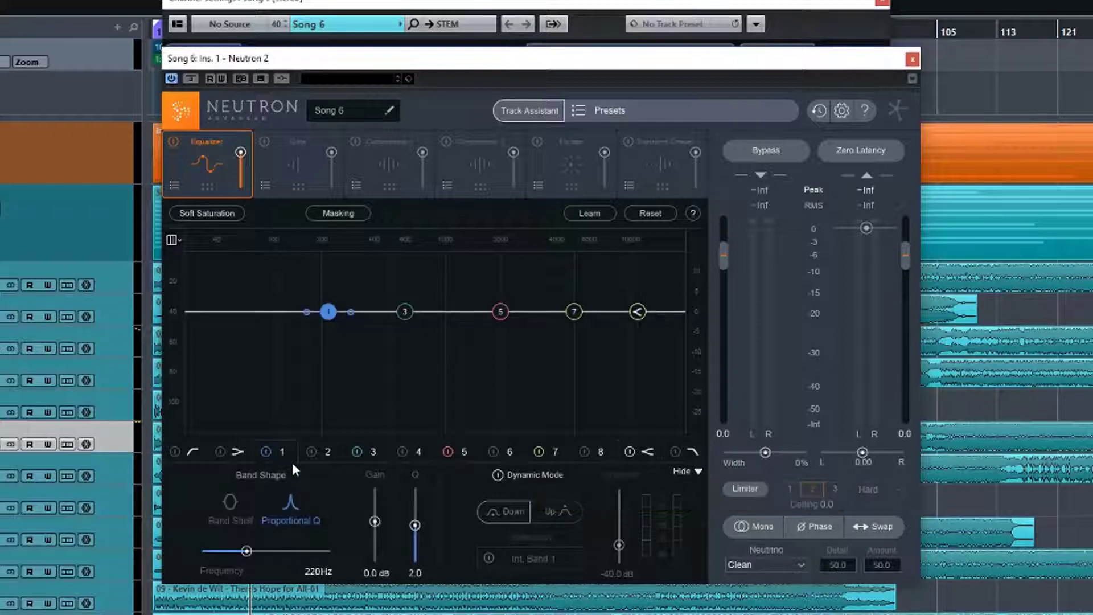
pyautogui.click(546, 451)
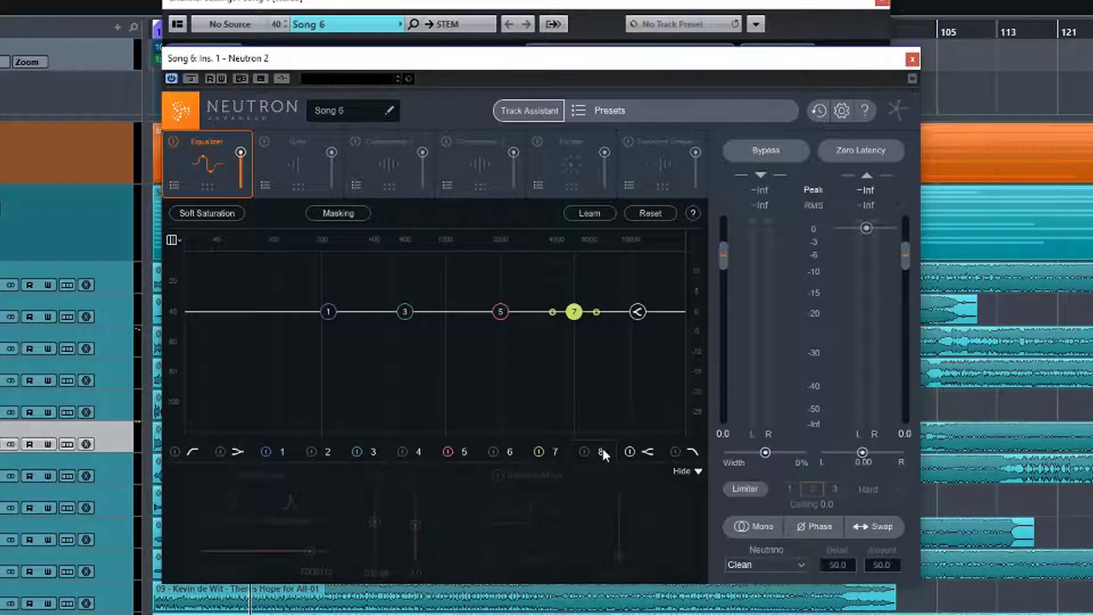
pyautogui.click(278, 452)
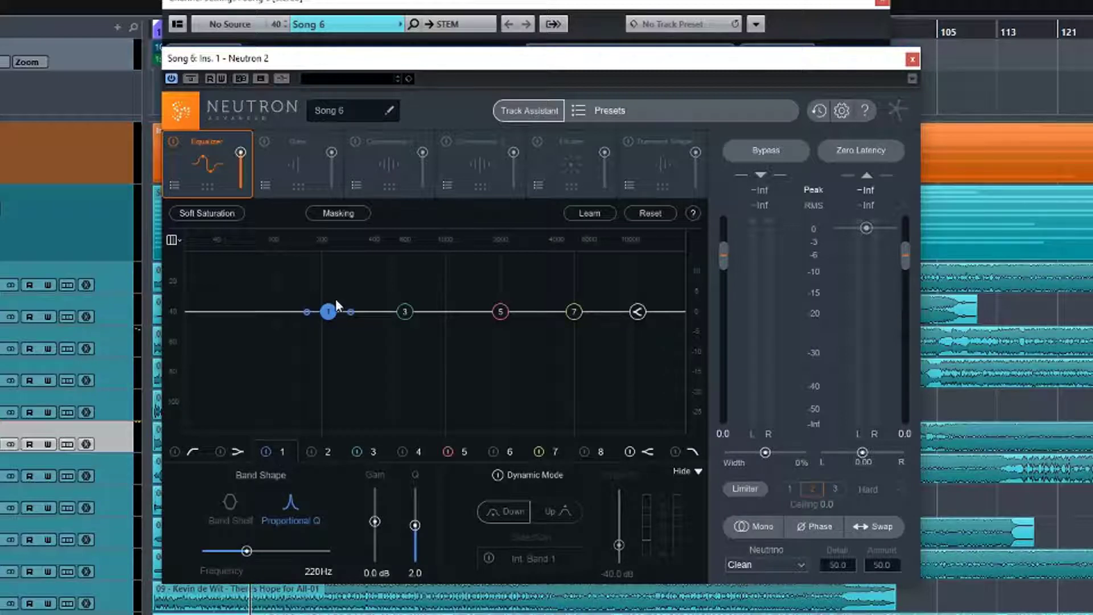
# - Move band 1 to about 11113 Hz at 9.4 dB, band 7 to 4853 Hz at -0.3 dB, and band 3 to 783 Hz at -1.4 dB
pyautogui.moveTo(328, 311); pyautogui.dragTo(349, 280)
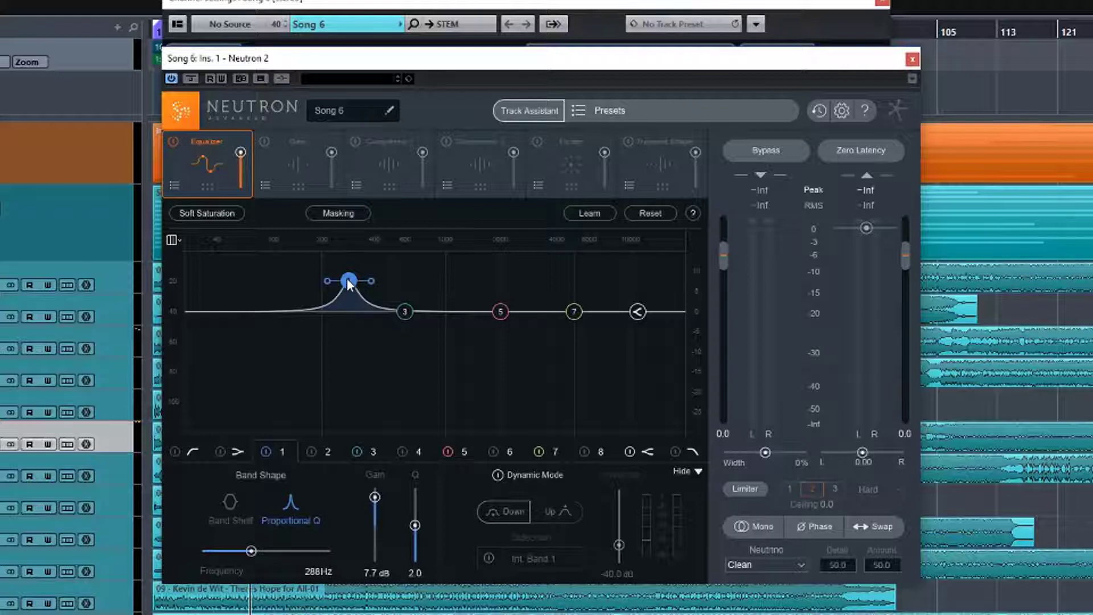
pyautogui.moveTo(349, 283); pyautogui.dragTo(637, 272)
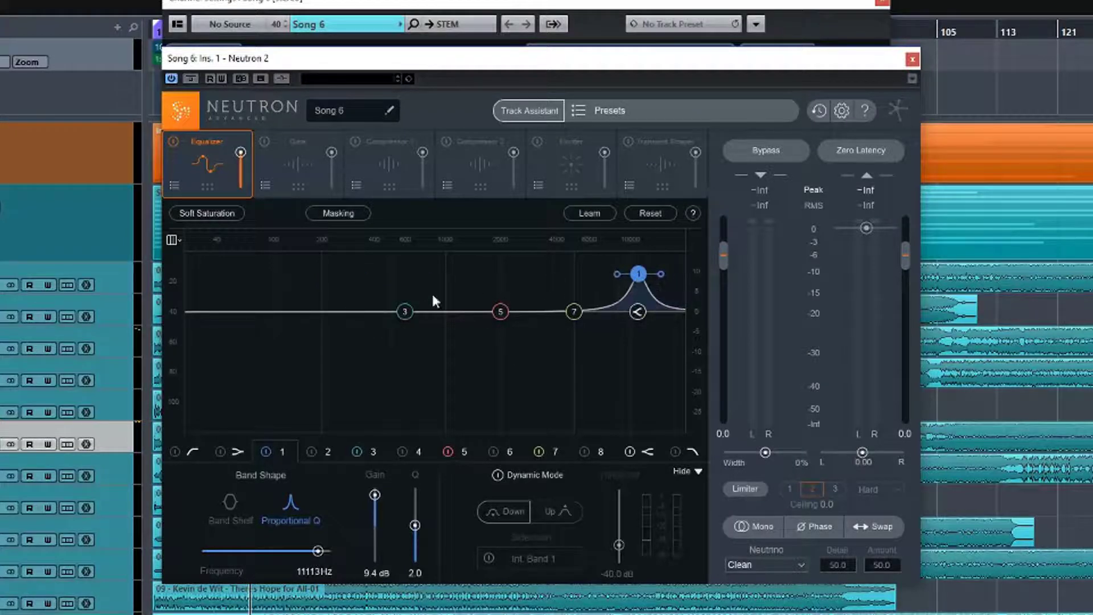
pyautogui.moveTo(408, 309); pyautogui.dragTo(261, 294)
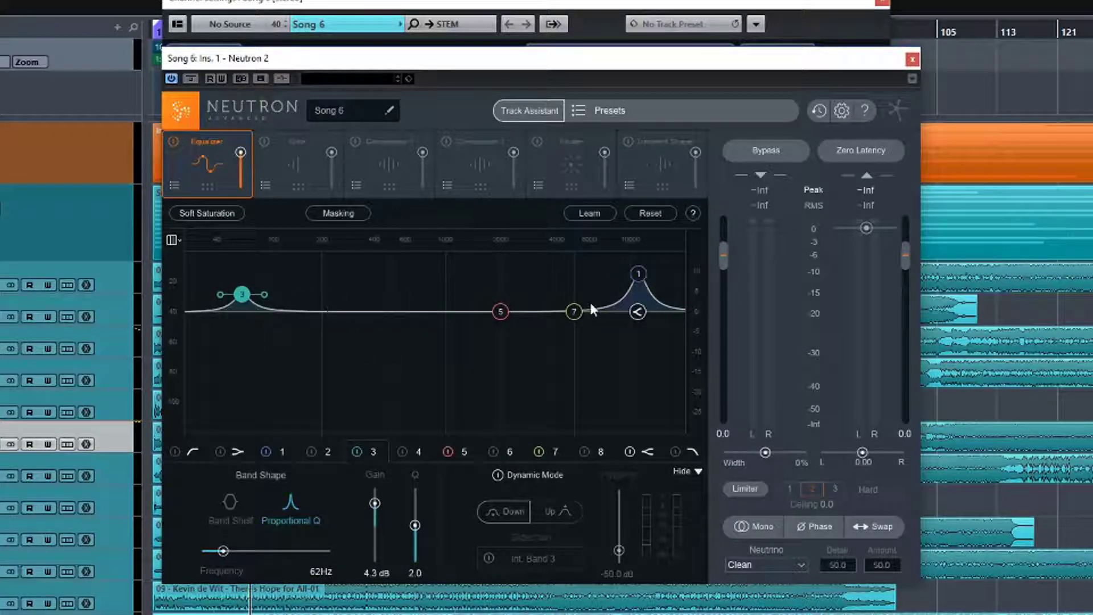
pyautogui.moveTo(574, 311)
pyautogui.mouseDown()
pyautogui.moveTo(325, 275)
pyautogui.moveTo(313, 288)
pyautogui.moveTo(571, 312)
pyautogui.mouseUp()
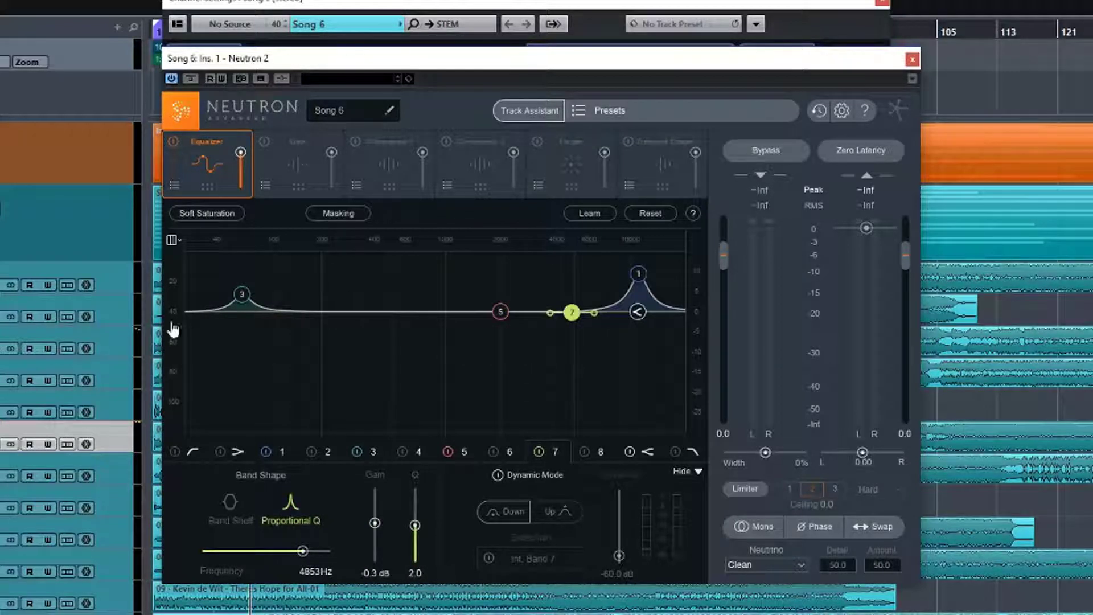
pyautogui.moveTo(241, 294); pyautogui.dragTo(425, 317)
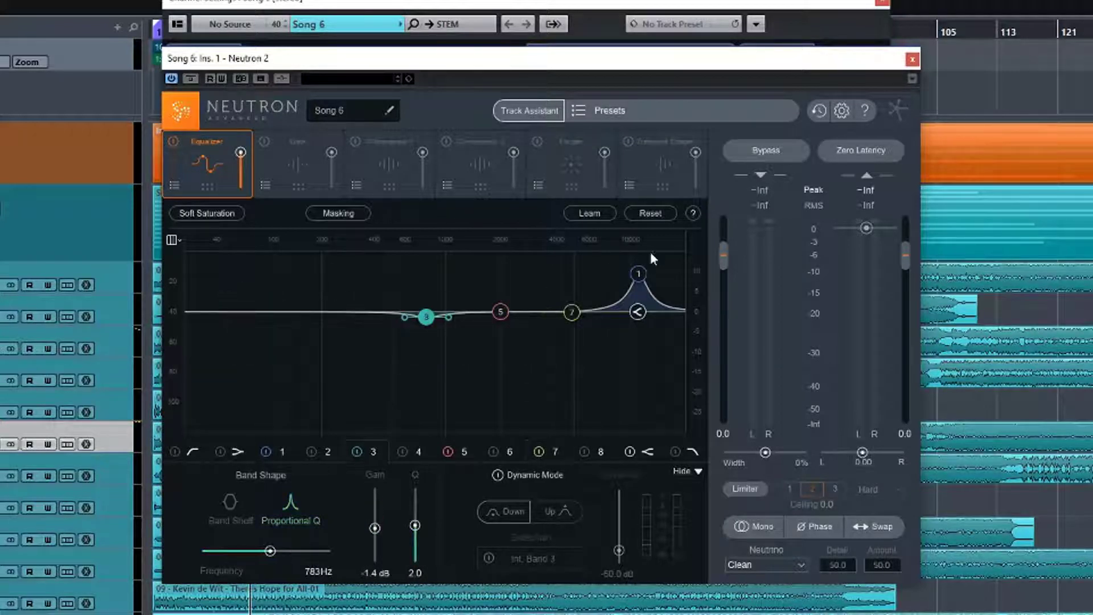
# - Try deep cuts and boosts on band 1 and settle it at about 306 Hz, 6.2 dB and a Q of 1.8
pyautogui.click(638, 275)
pyautogui.moveTo(638, 279); pyautogui.dragTo(333, 377)
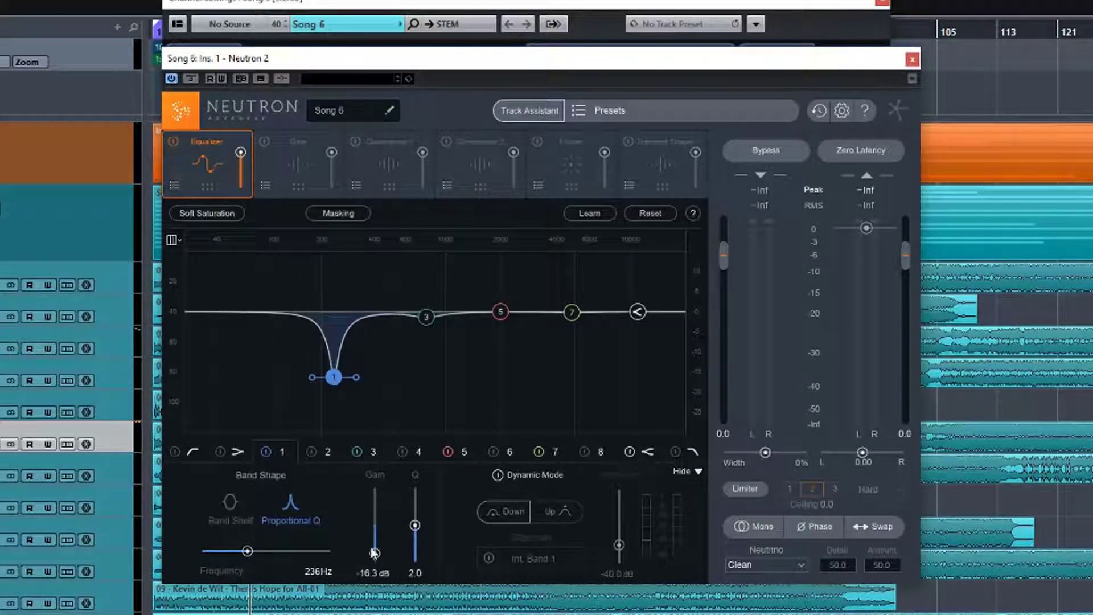
pyautogui.moveTo(375, 553)
pyautogui.mouseDown()
pyautogui.moveTo(377, 497)
pyautogui.moveTo(378, 542)
pyautogui.mouseUp()
pyautogui.moveTo(357, 340); pyautogui.dragTo(377, 262)
pyautogui.moveTo(419, 553); pyautogui.dragTo(415, 524)
pyautogui.moveTo(248, 551)
pyautogui.mouseDown()
pyautogui.moveTo(279, 552)
pyautogui.moveTo(252, 552)
pyautogui.mouseUp()
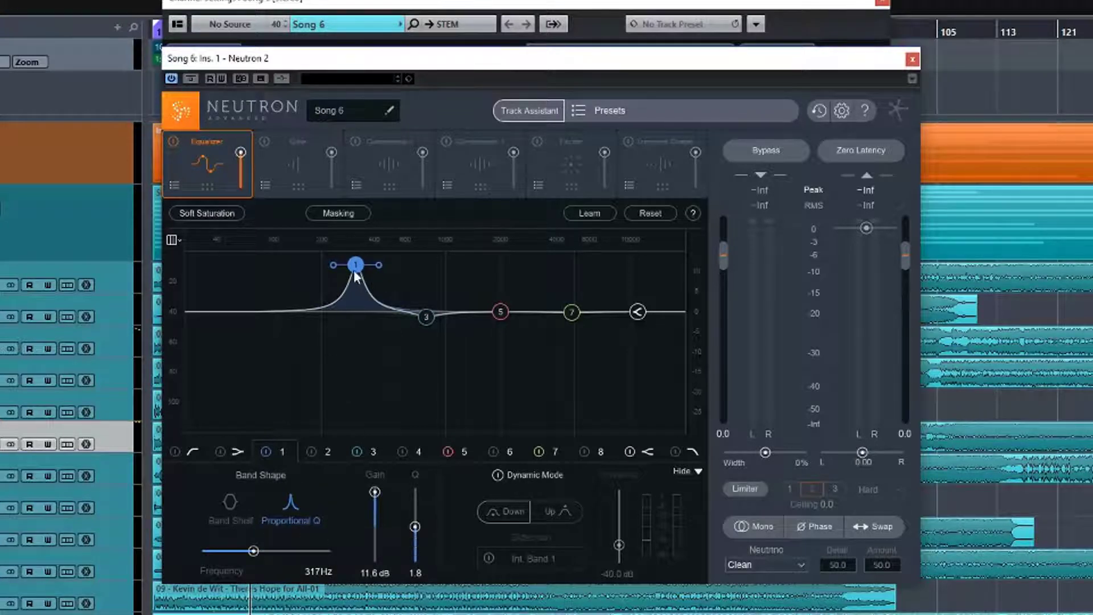
pyautogui.moveTo(354, 275); pyautogui.dragTo(352, 287)
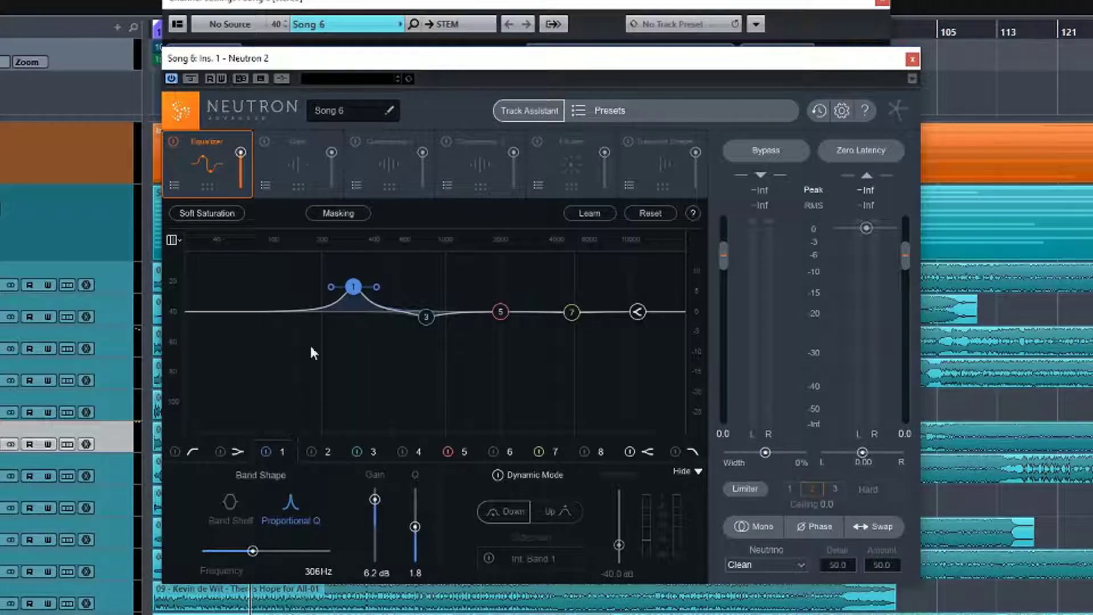
# - Give band 1 the Band Shelf shape, vary its width and gain, and settle at about 217 Hz, 5.2 dB and Q 1.5
pyautogui.click(223, 496)
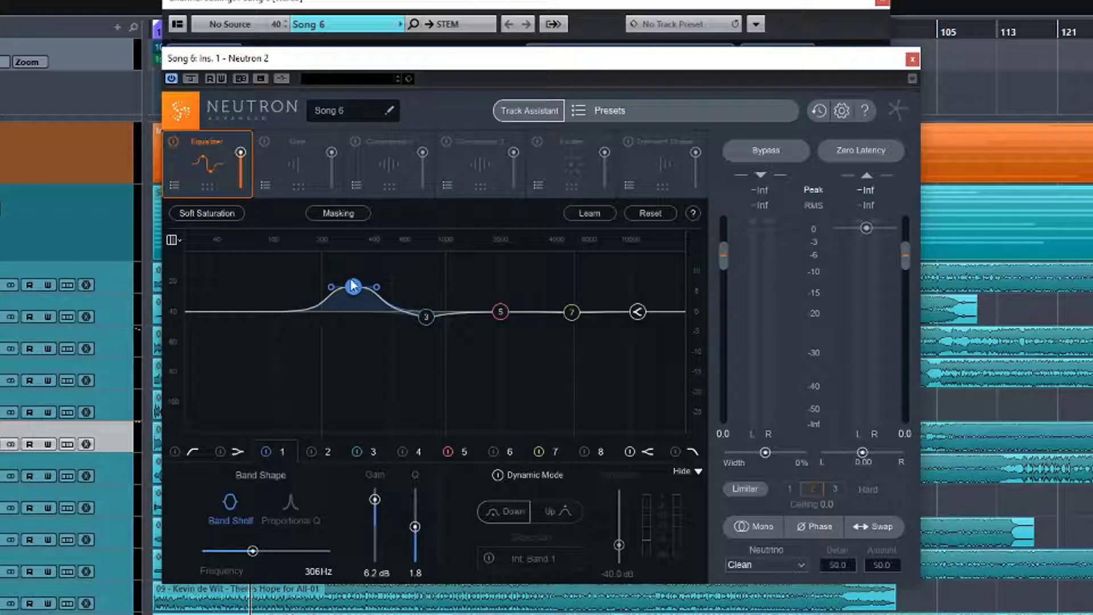
pyautogui.moveTo(353, 286); pyautogui.dragTo(328, 286)
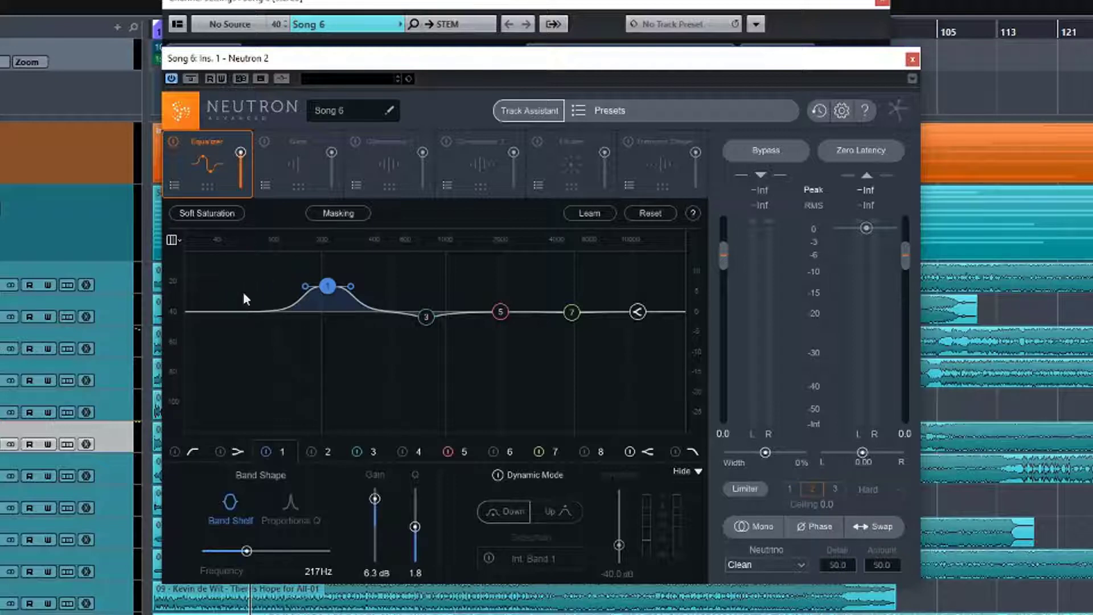
pyautogui.moveTo(343, 286); pyautogui.dragTo(364, 286)
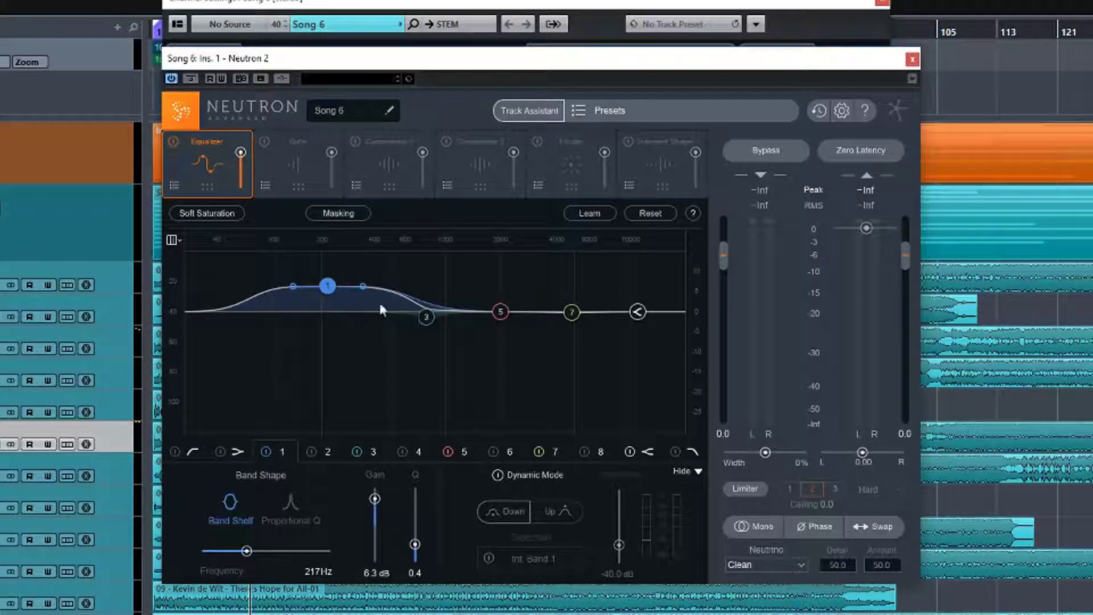
pyautogui.moveTo(330, 287)
pyautogui.mouseDown()
pyautogui.moveTo(310, 285)
pyautogui.moveTo(333, 289)
pyautogui.mouseUp()
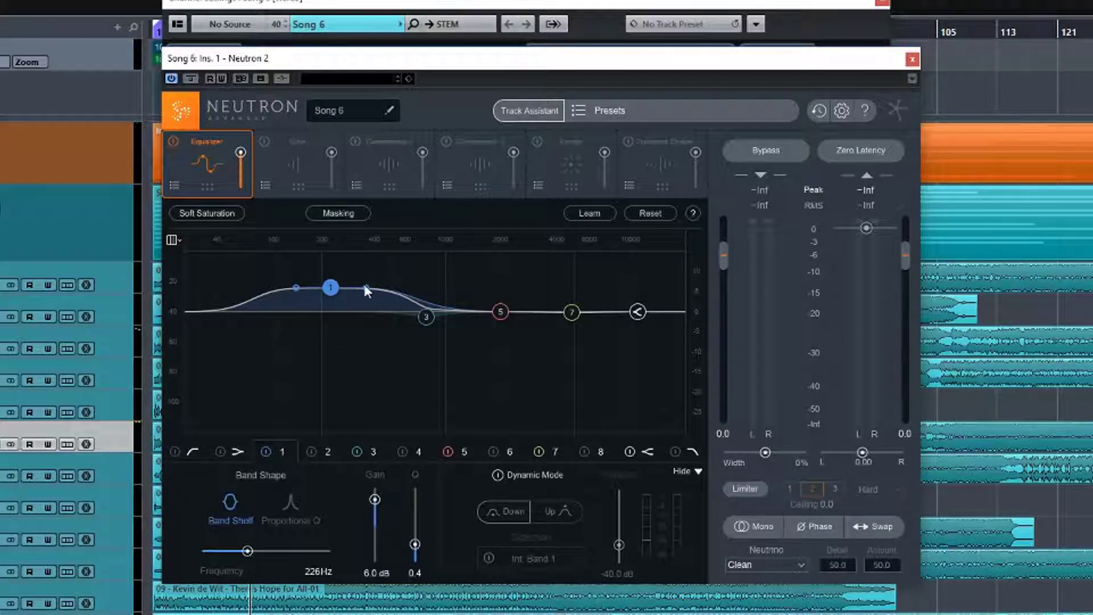
pyautogui.moveTo(365, 288); pyautogui.dragTo(346, 340)
pyautogui.moveTo(322, 345); pyautogui.dragTo(350, 292)
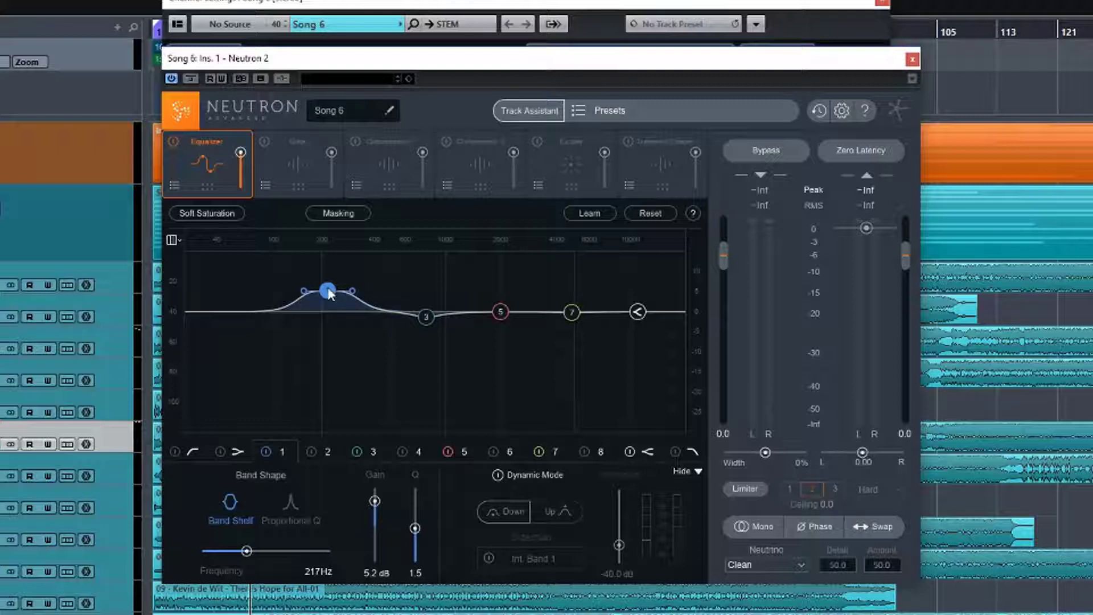
# - Return band 1 to Proportional Q and cut it to -30 dB at about 206 Hz with a Q of 0.6
pyautogui.click(292, 506)
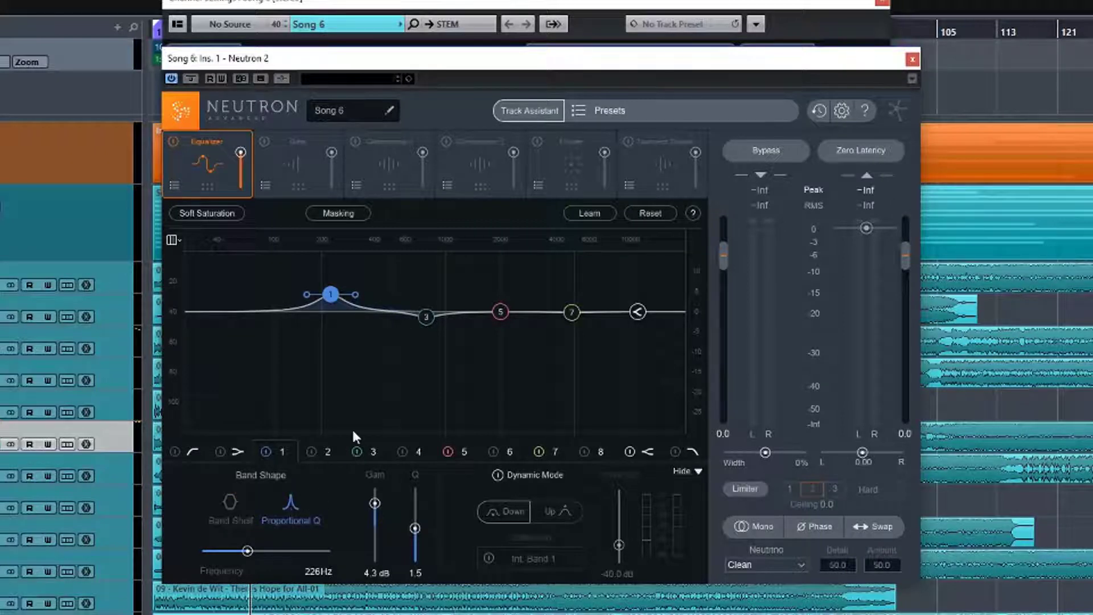
pyautogui.moveTo(330, 294); pyautogui.dragTo(318, 432)
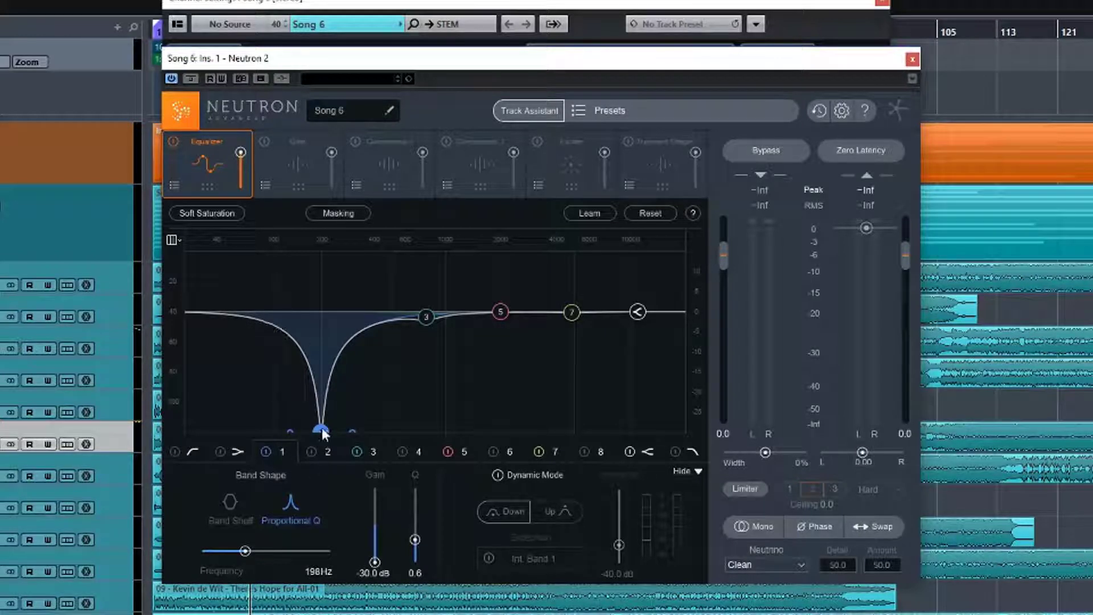
pyautogui.moveTo(322, 429)
pyautogui.mouseDown()
pyautogui.moveTo(322, 325)
pyautogui.moveTo(326, 436)
pyautogui.mouseUp()
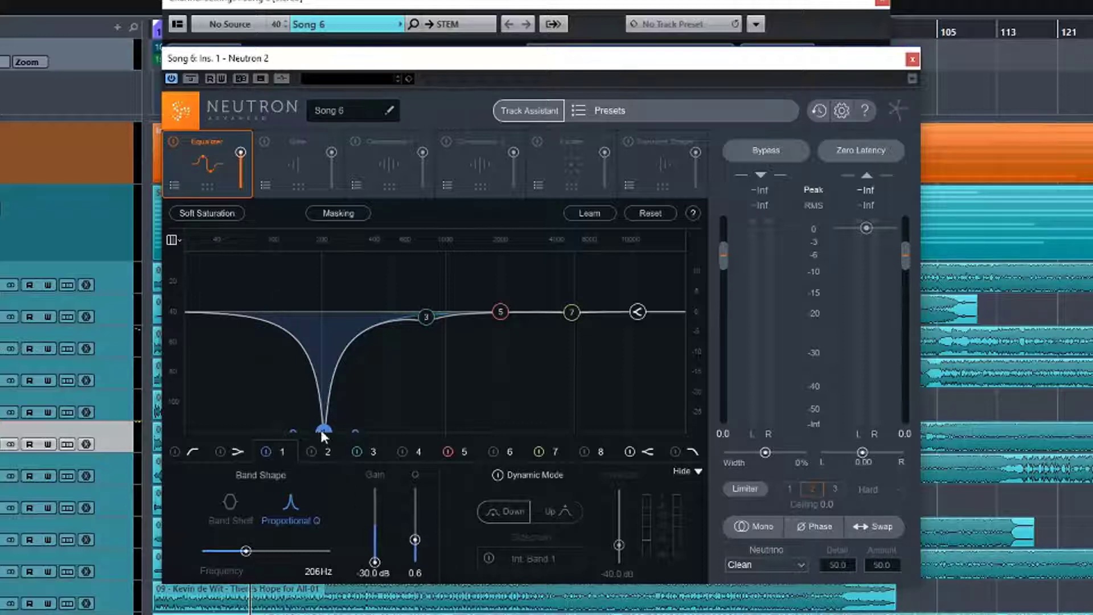
# - Bring band 1 back to about 0.1 dB at 198 Hz and band 3 to about 0.5 dB at 776 Hz
pyautogui.moveTo(320, 429); pyautogui.dragTo(319, 310)
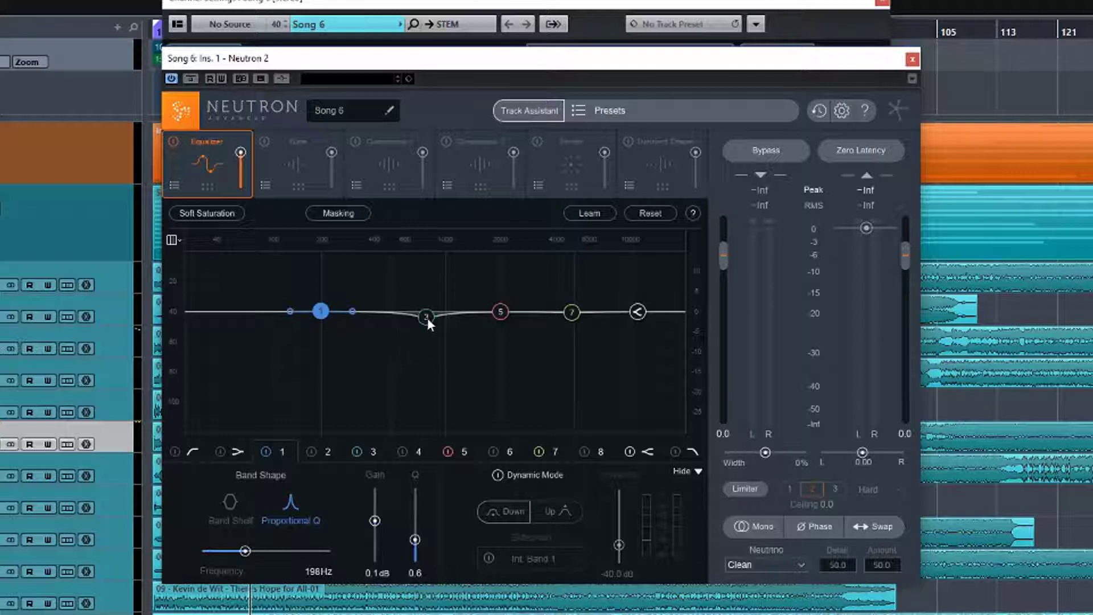
pyautogui.moveTo(428, 319); pyautogui.dragTo(426, 309)
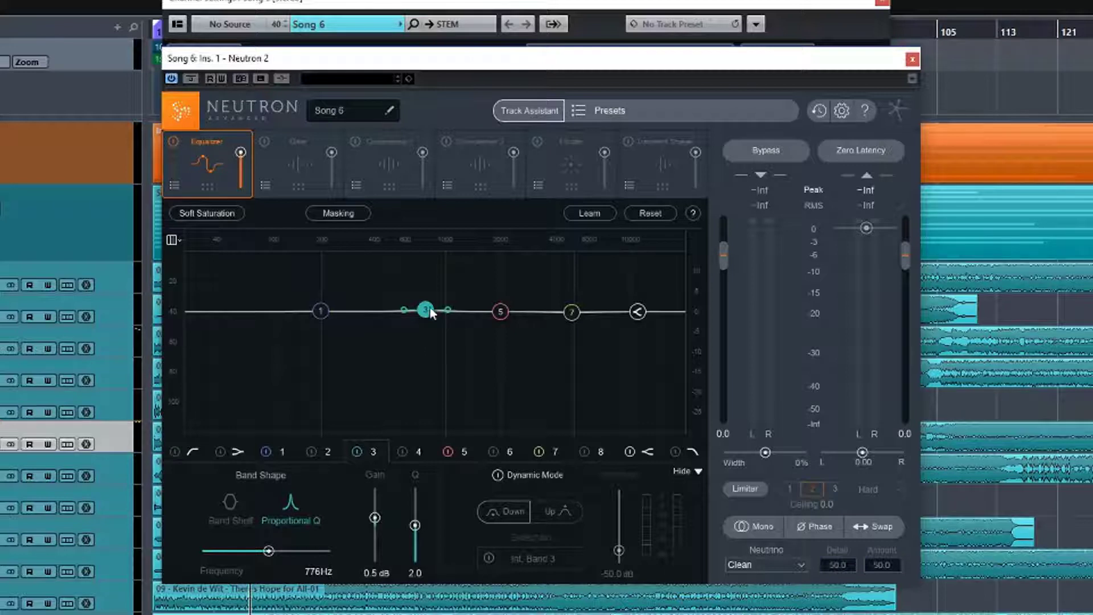
# - Enable Dynamic Mode on band 3 with a threshold of about -25.2 dB and boost it to 12 dB at about 768 Hz
pyautogui.click(497, 475)
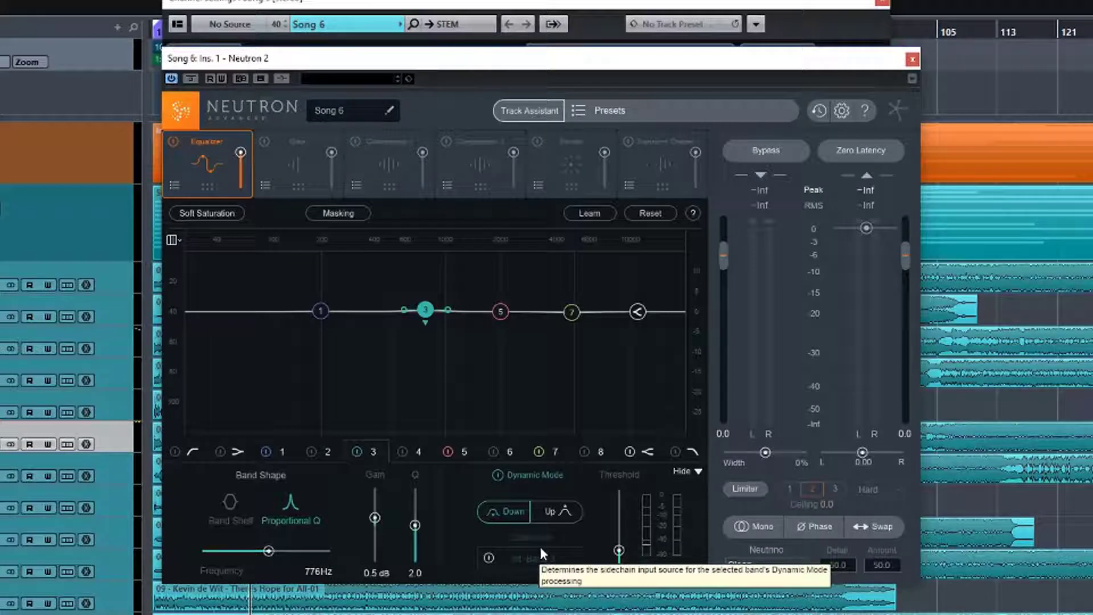
pyautogui.moveTo(619, 551)
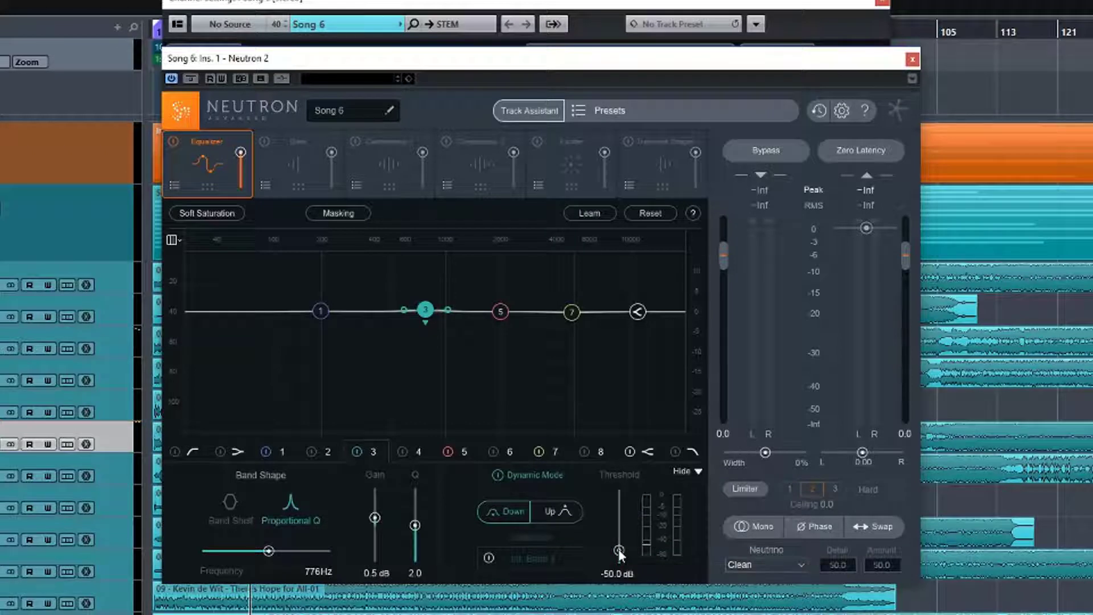
pyautogui.moveTo(620, 550); pyautogui.dragTo(620, 531)
pyautogui.moveTo(425, 309); pyautogui.dragTo(424, 263)
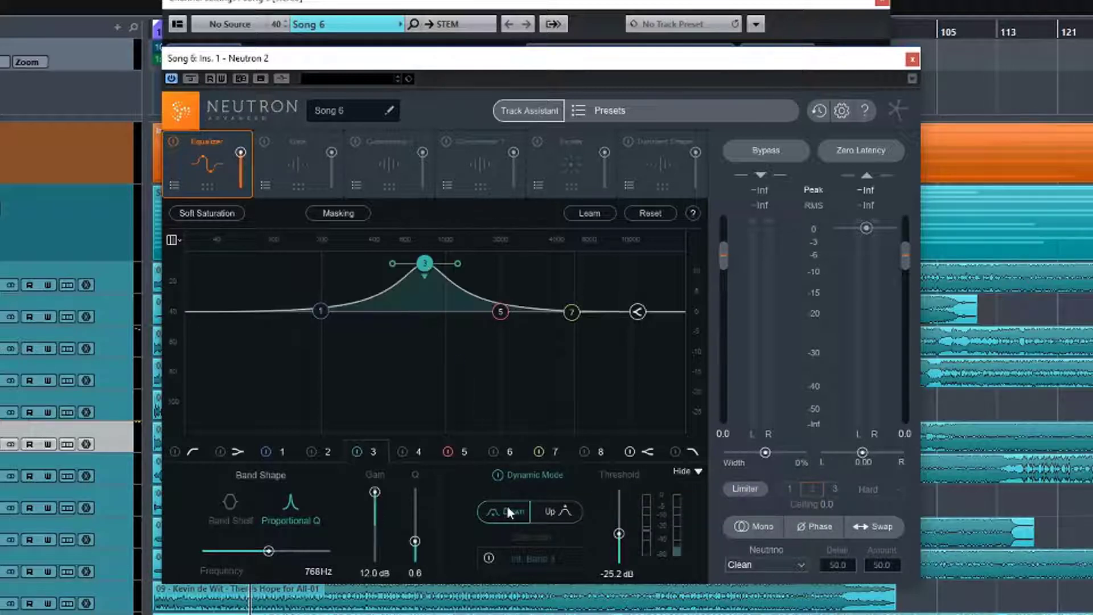
# - Reset band 3, boost it to about 10.3 dB at 791 Hz, and audition it without Dynamic Mode before re-enabling that mode
pyautogui.doubleClick(422, 311)
pyautogui.moveTo(423, 312); pyautogui.dragTo(428, 272)
pyautogui.press('space')
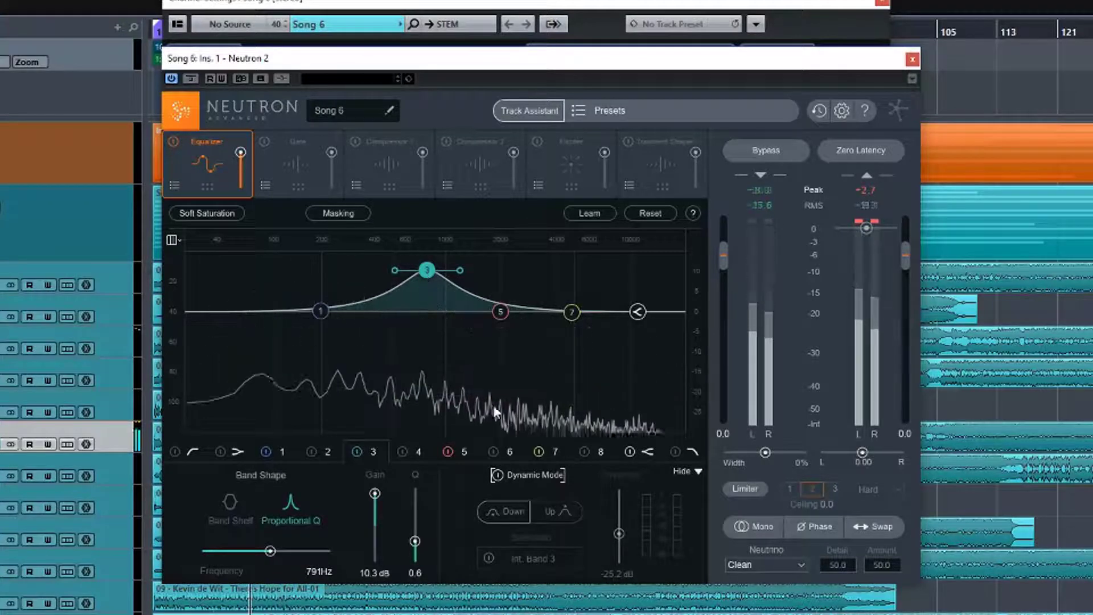
pyautogui.click(496, 474)
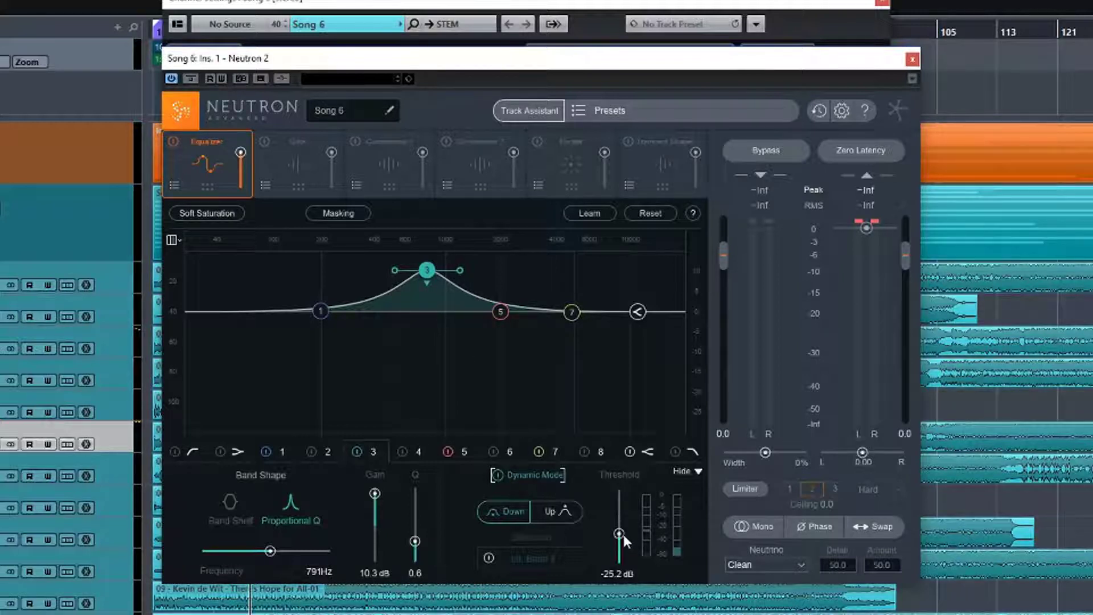
# - During playback, try band 3's dynamic threshold at about -1.1 dB and settle it at about -15.4 dB
pyautogui.press('space')
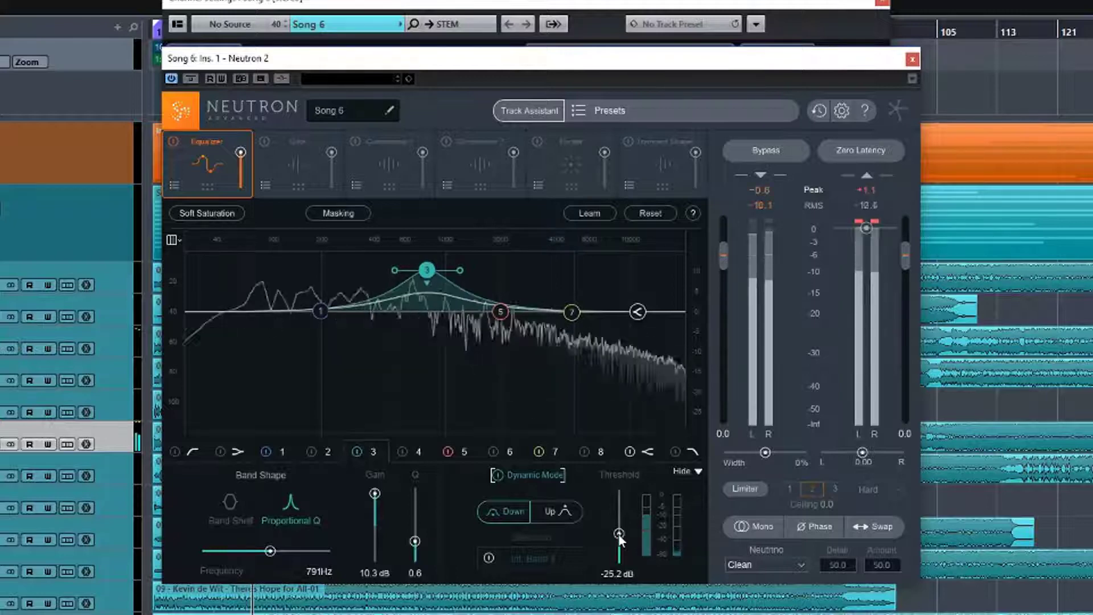
pyautogui.moveTo(620, 535); pyautogui.dragTo(615, 496)
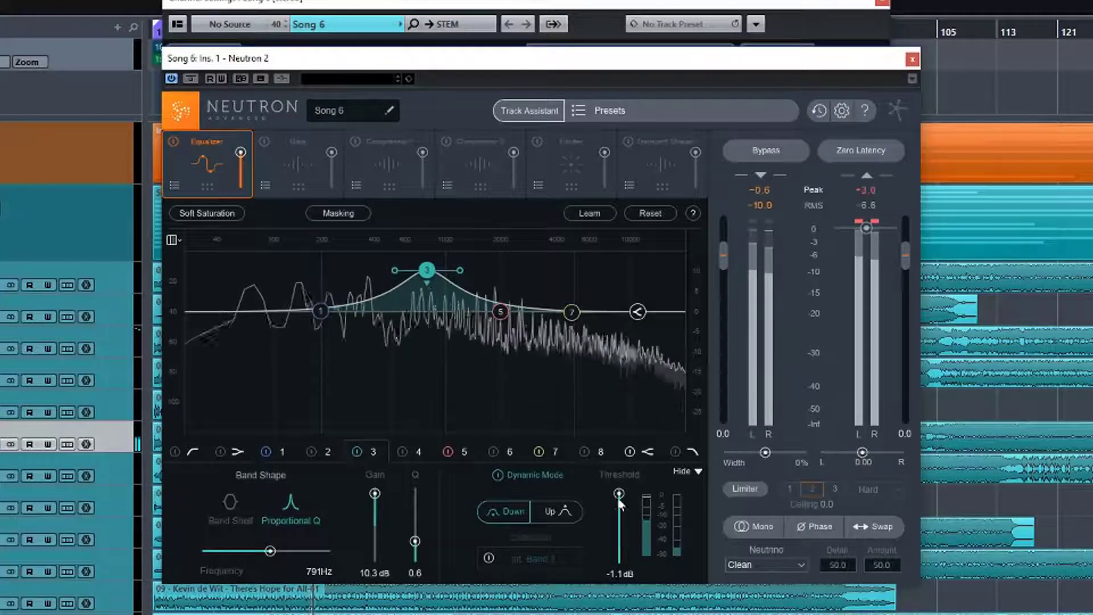
pyautogui.moveTo(618, 493); pyautogui.dragTo(620, 522)
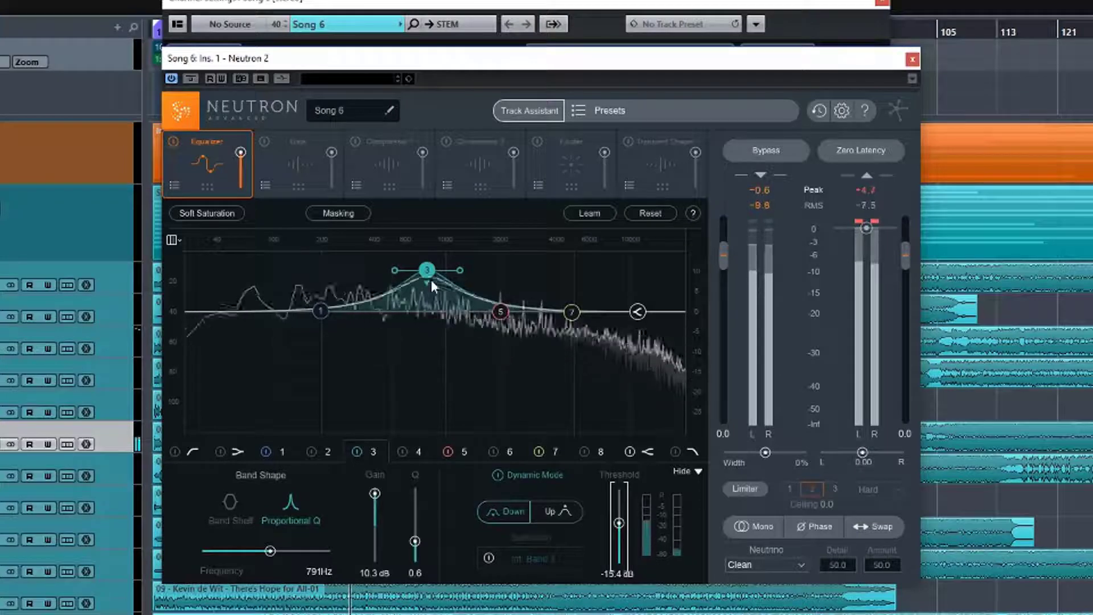
pyautogui.press('space')
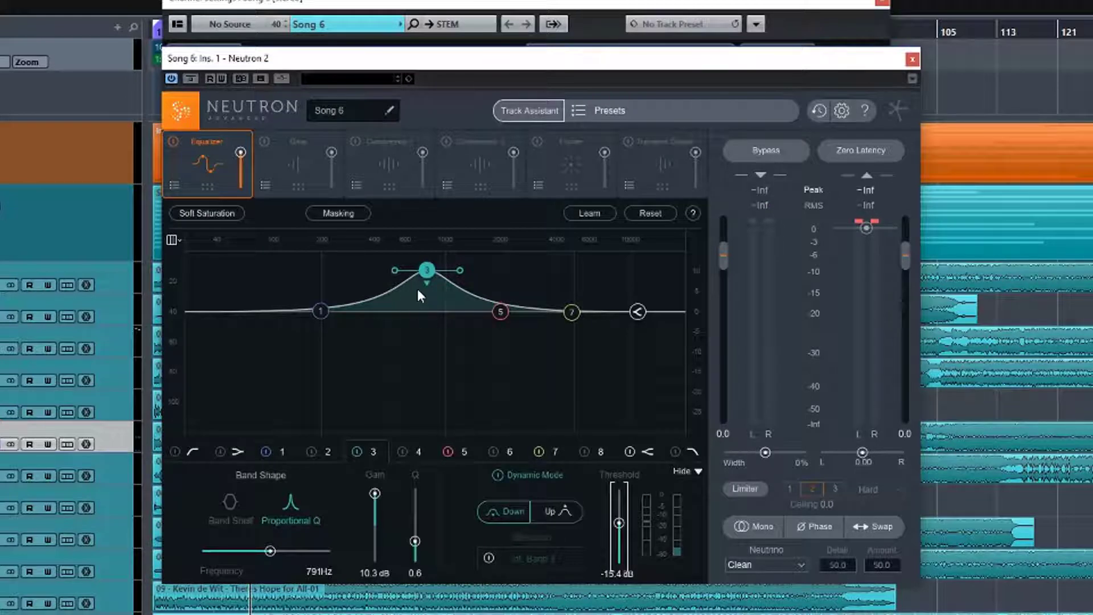
# - Switch band 3's Dynamic Mode direction to Up and audition it on the track
pyautogui.click(555, 511)
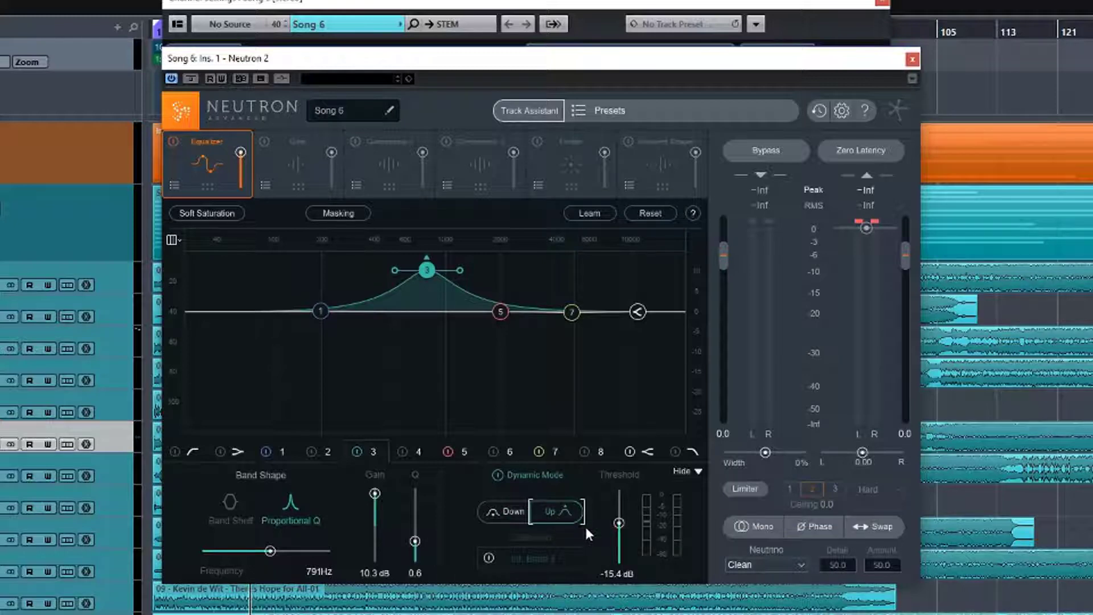
pyautogui.press('space')
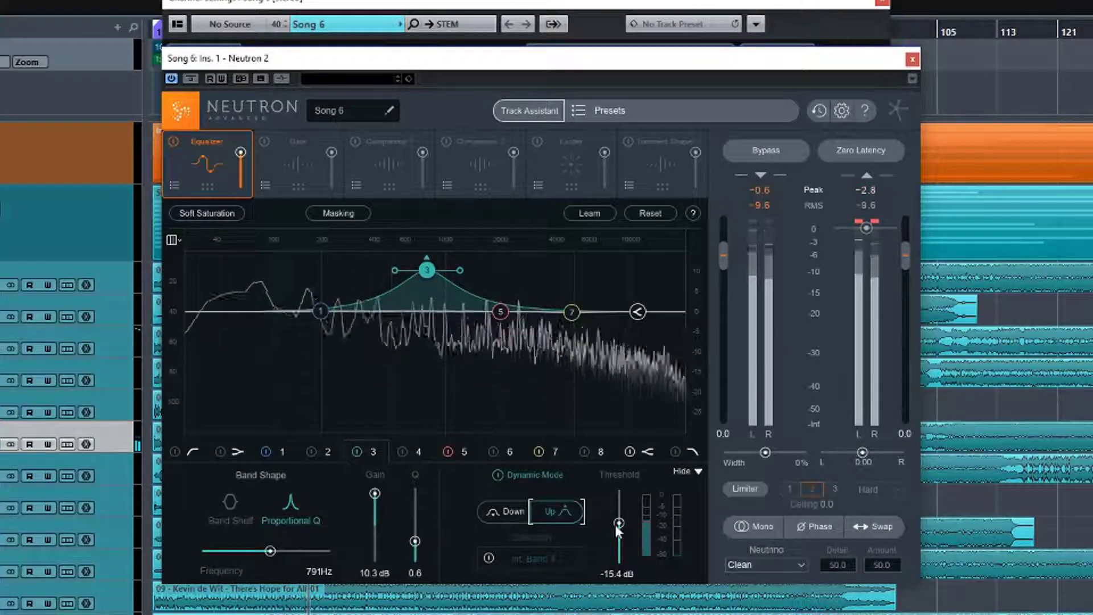
pyautogui.press('space')
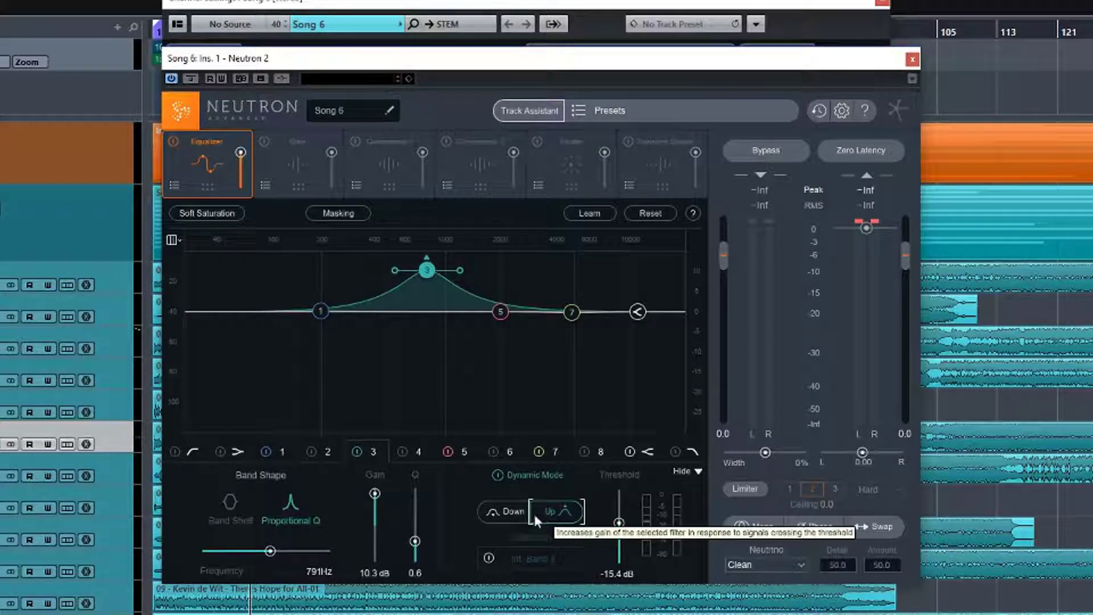
# - Return band 3's dynamic direction to Down and bring its gain to about -0.1 dB at 806 Hz
pyautogui.click(511, 513)
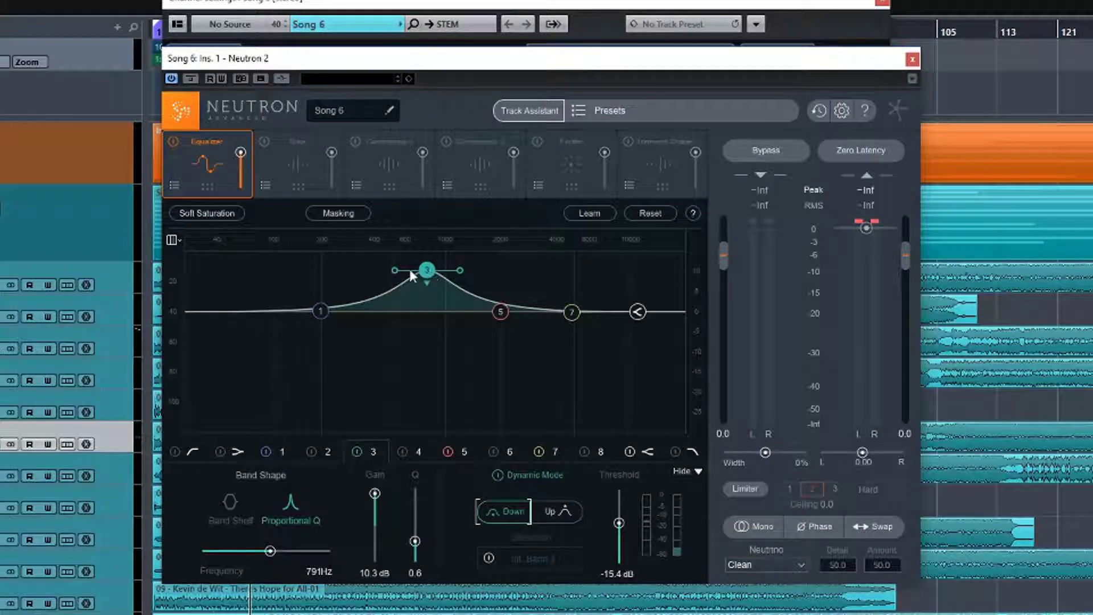
pyautogui.moveTo(427, 270); pyautogui.dragTo(427, 310)
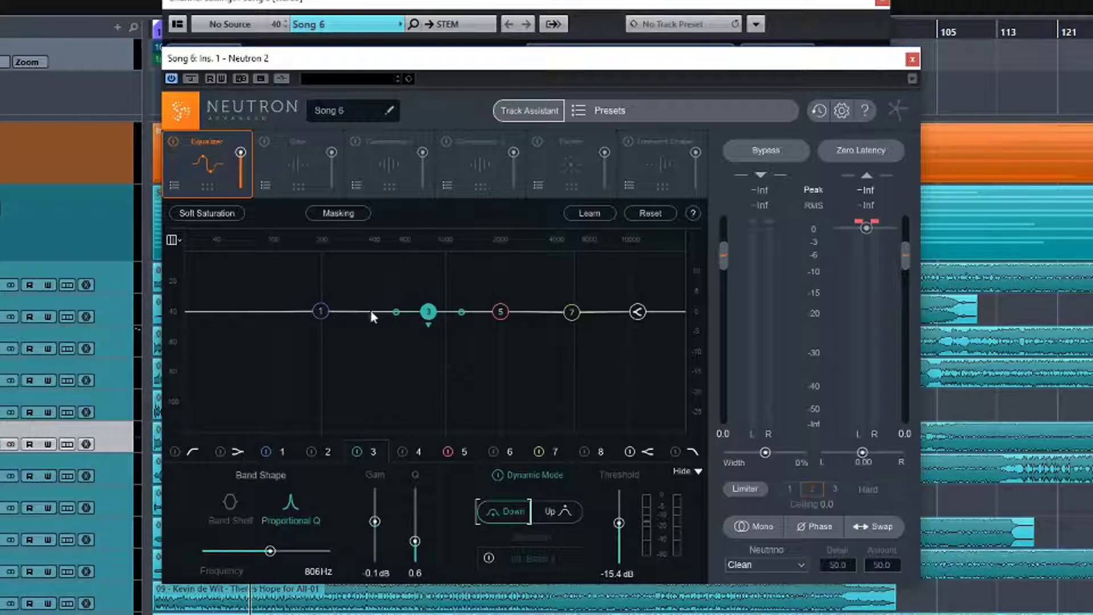
# - Enable Dynamic Mode on band 1 and boost the band to about 8.6 dB at 127 Hz with a threshold of about -0.8 dB
pyautogui.moveTo(320, 312); pyautogui.dragTo(269, 283)
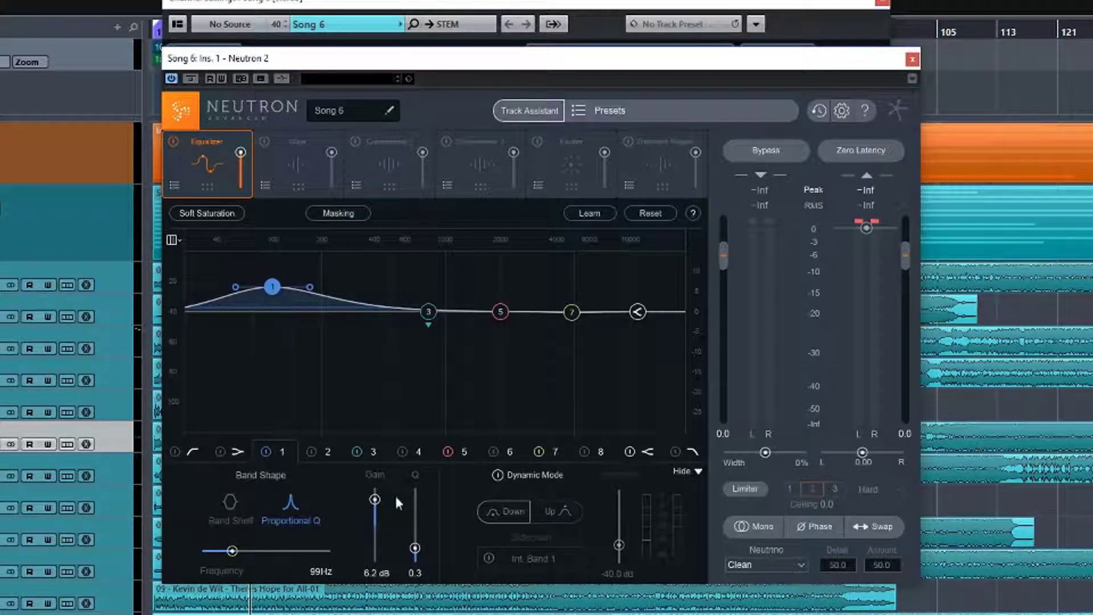
pyautogui.click(495, 474)
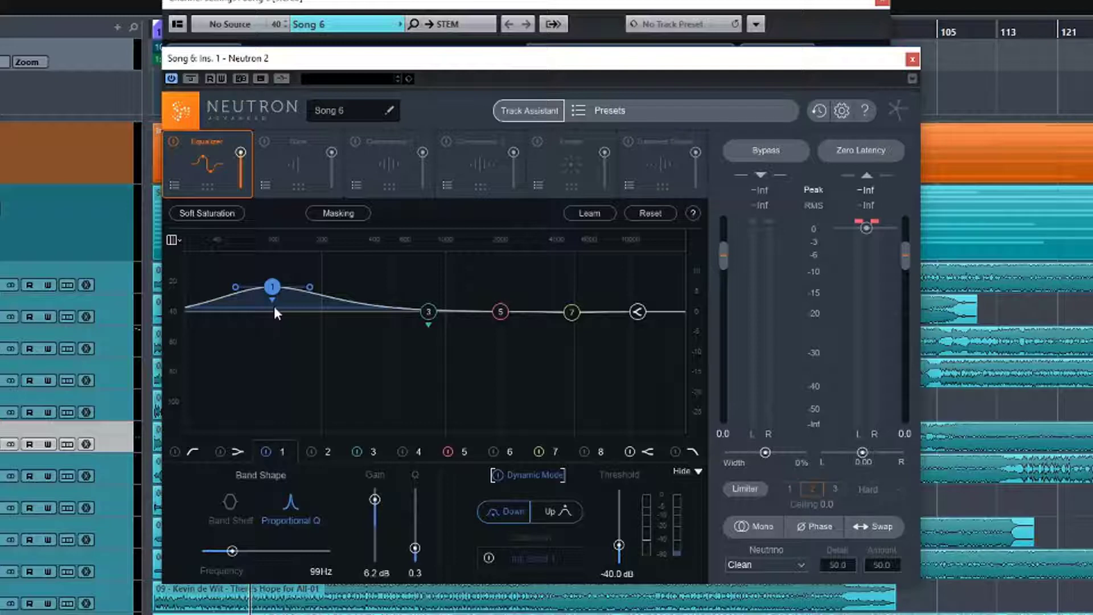
pyautogui.moveTo(279, 299); pyautogui.dragTo(292, 292)
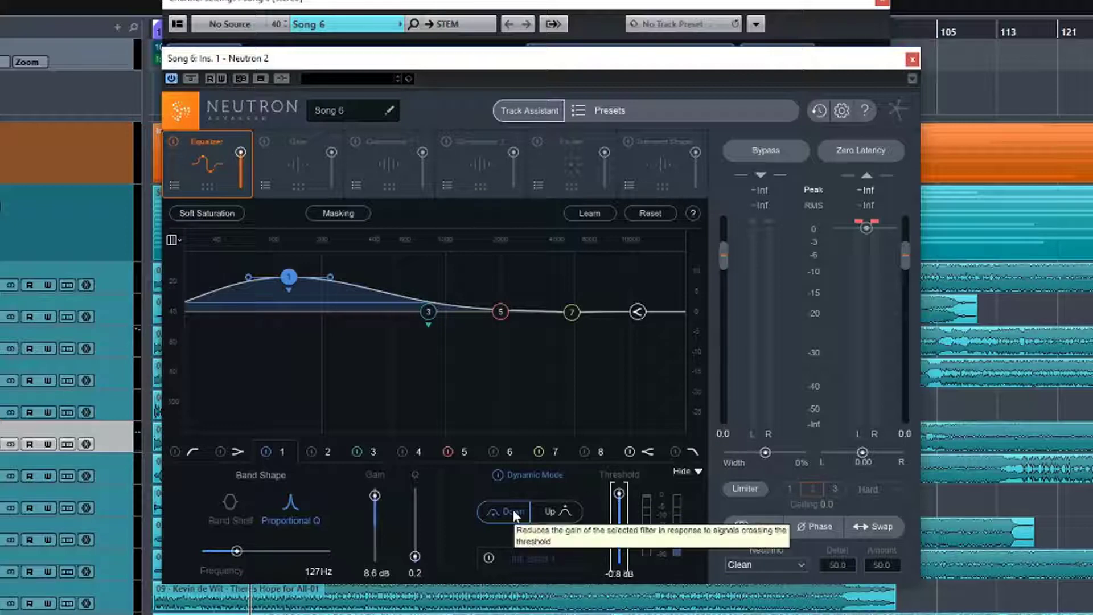
# - Toggle band 1's Dynamic Mode off and on, and audition the dynamic boost on the track
pyautogui.click(496, 475)
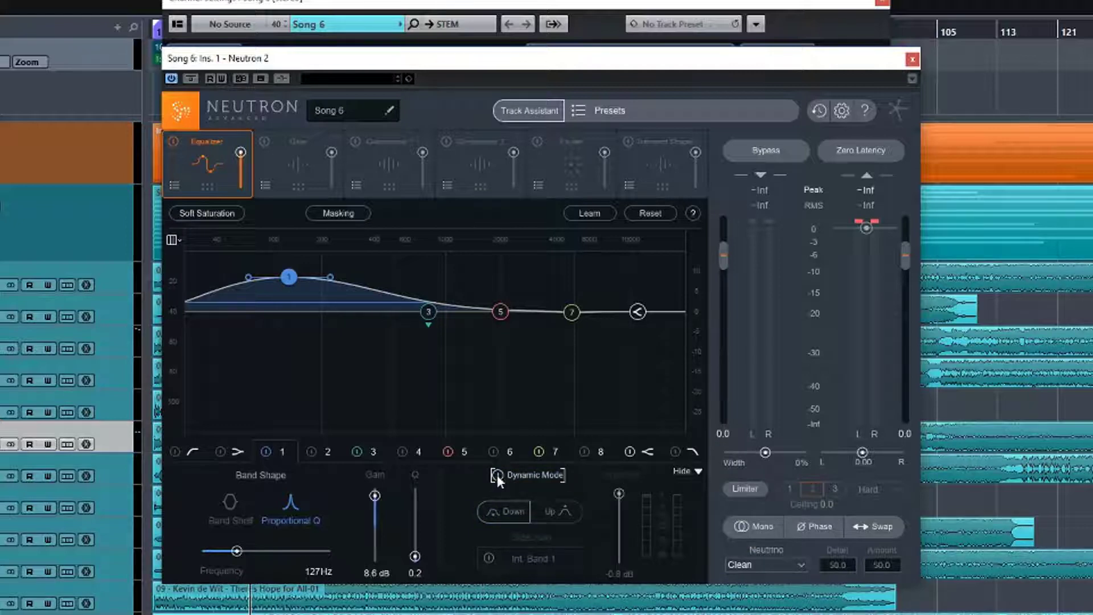
pyautogui.click(496, 474)
pyautogui.press('space')
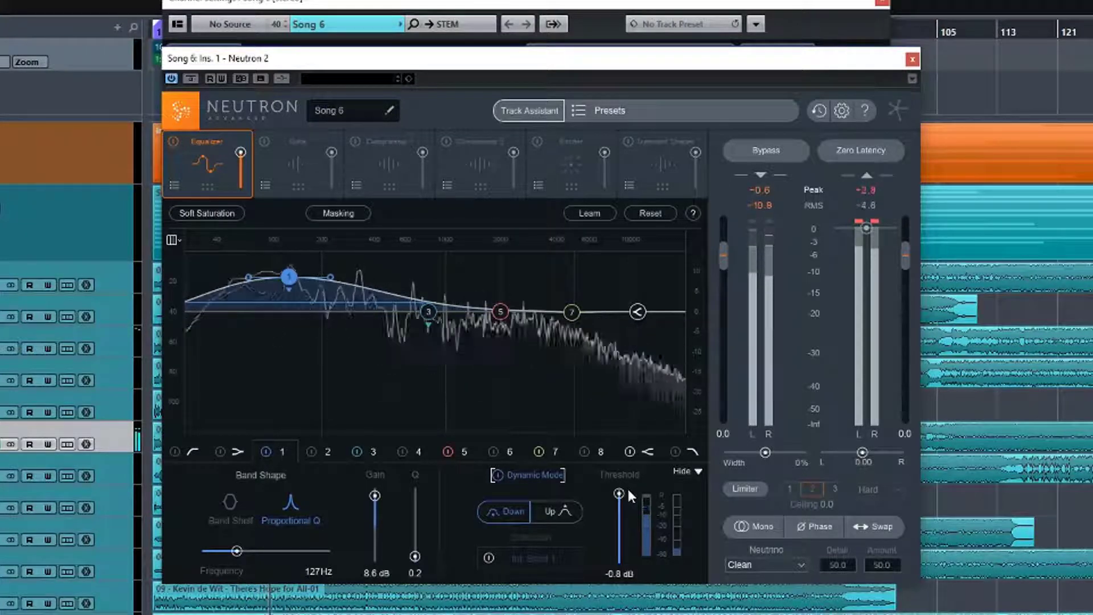
pyautogui.press('space')
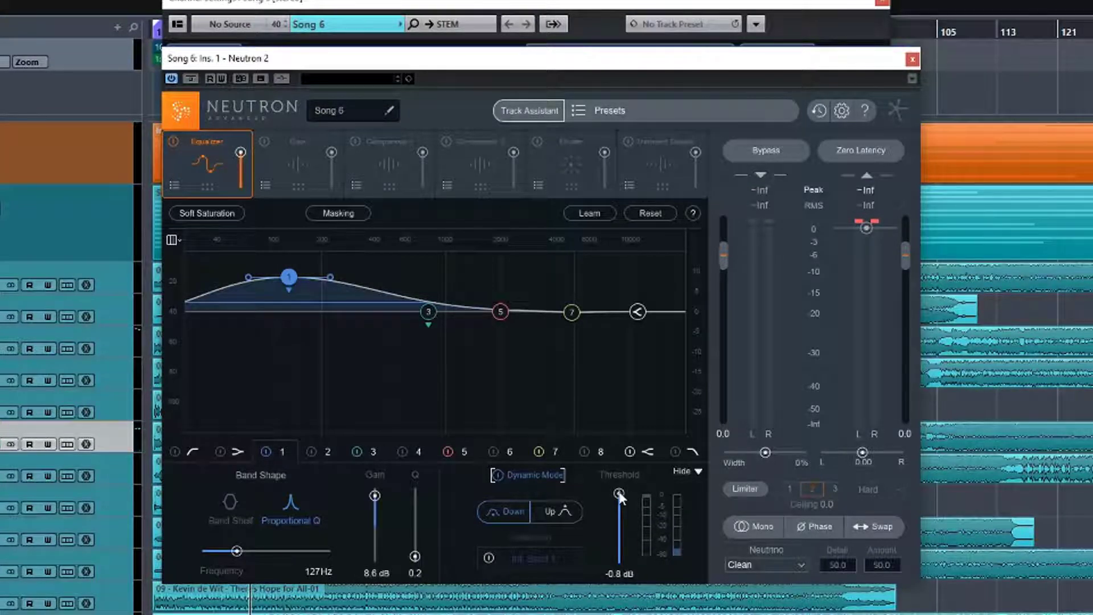
pyautogui.press('space')
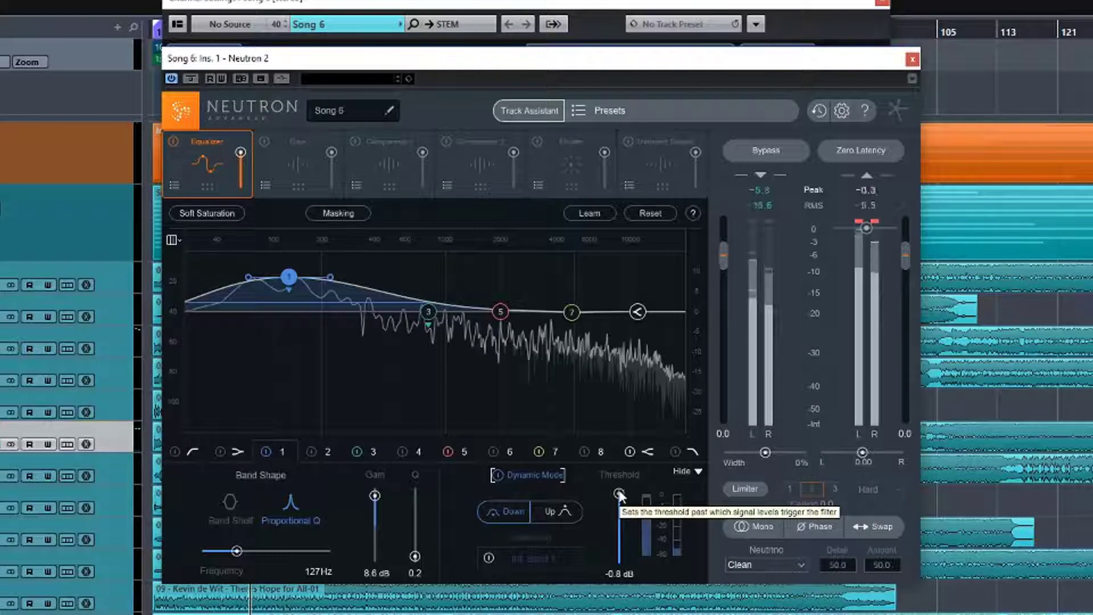
# - Lower band 1's dynamic threshold to about -13.2 dB and audition the track with it
pyautogui.moveTo(620, 494); pyautogui.dragTo(621, 520)
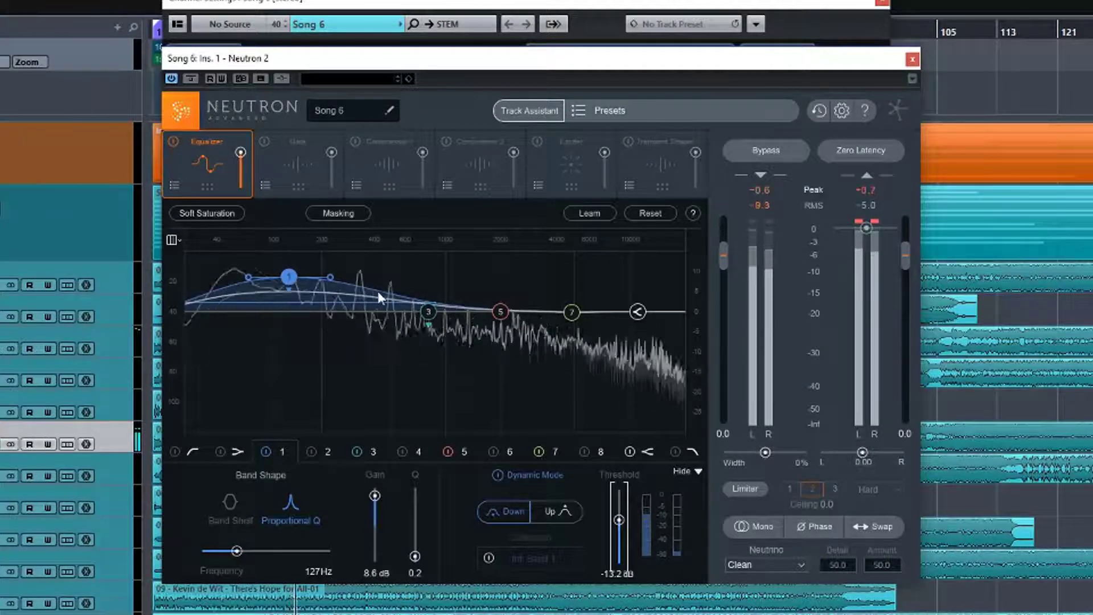
pyautogui.press('space')
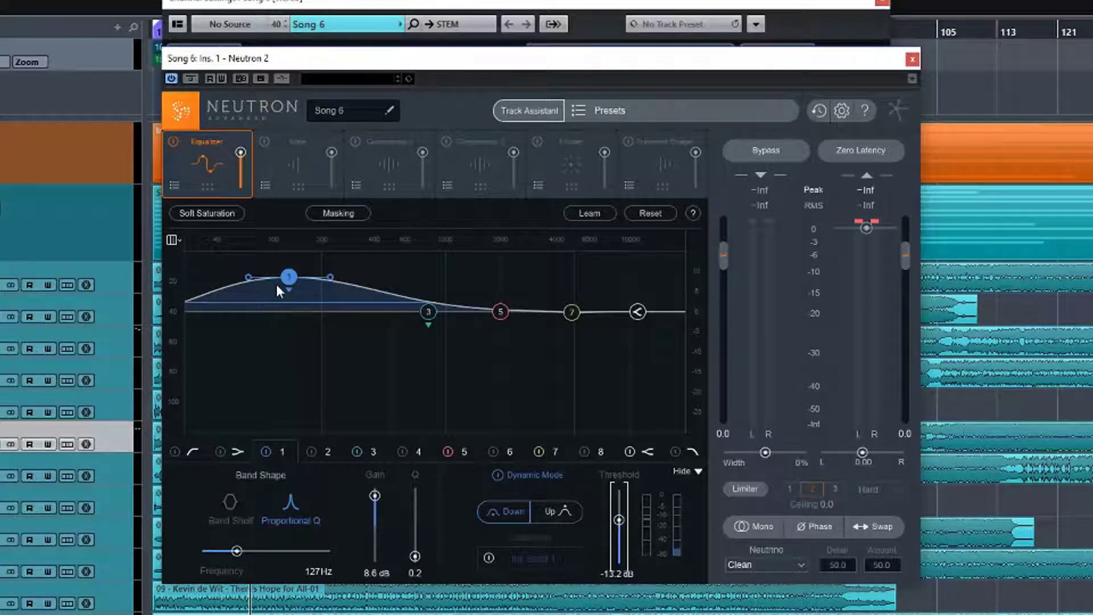
pyautogui.press('space')
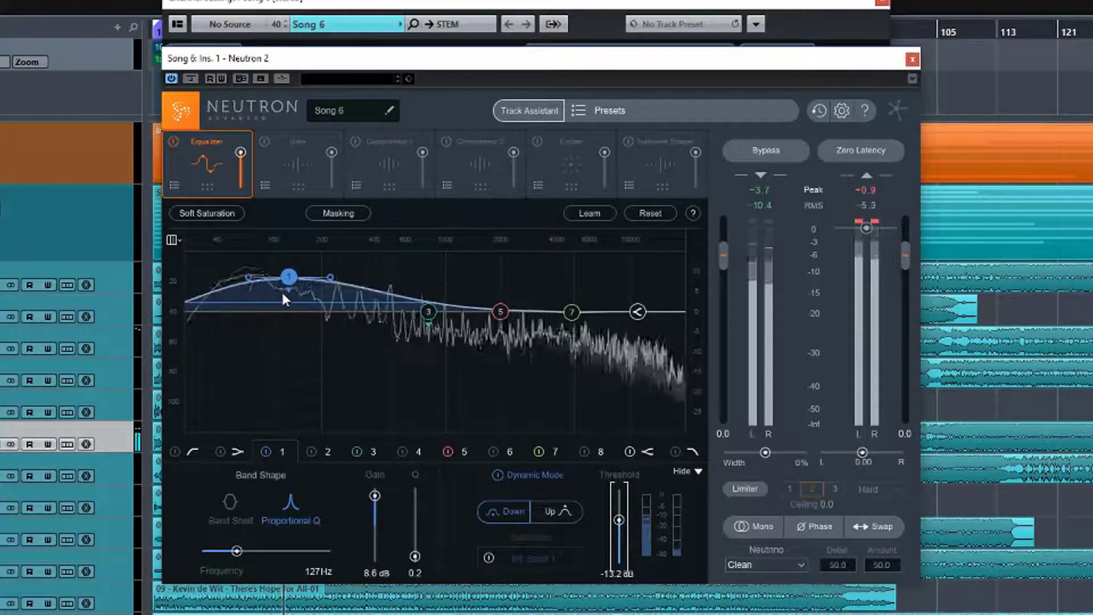
pyautogui.press('space')
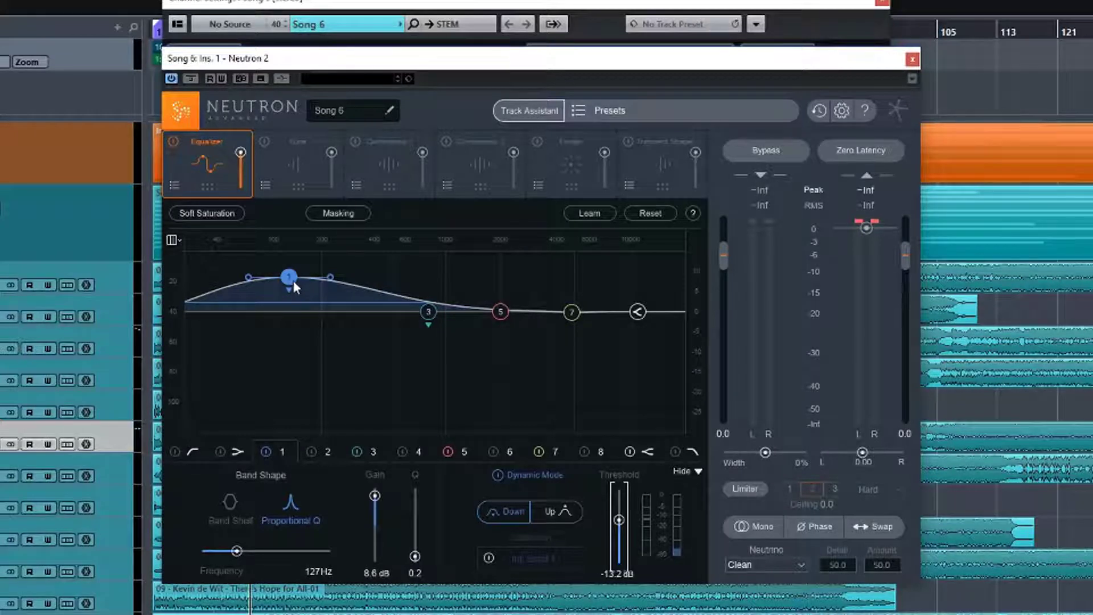
# - Disable band 1 and cut the dynamic band 3 to about -10 dB at 684 Hz
pyautogui.click(268, 449)
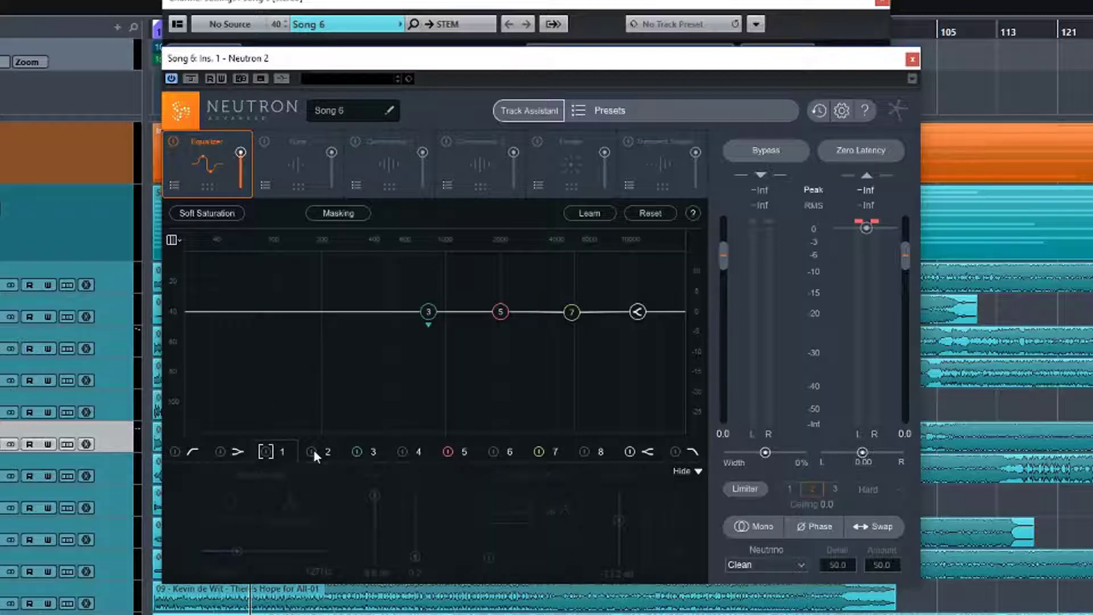
pyautogui.click(357, 452)
pyautogui.click(357, 452)
pyautogui.moveTo(426, 315); pyautogui.dragTo(417, 347)
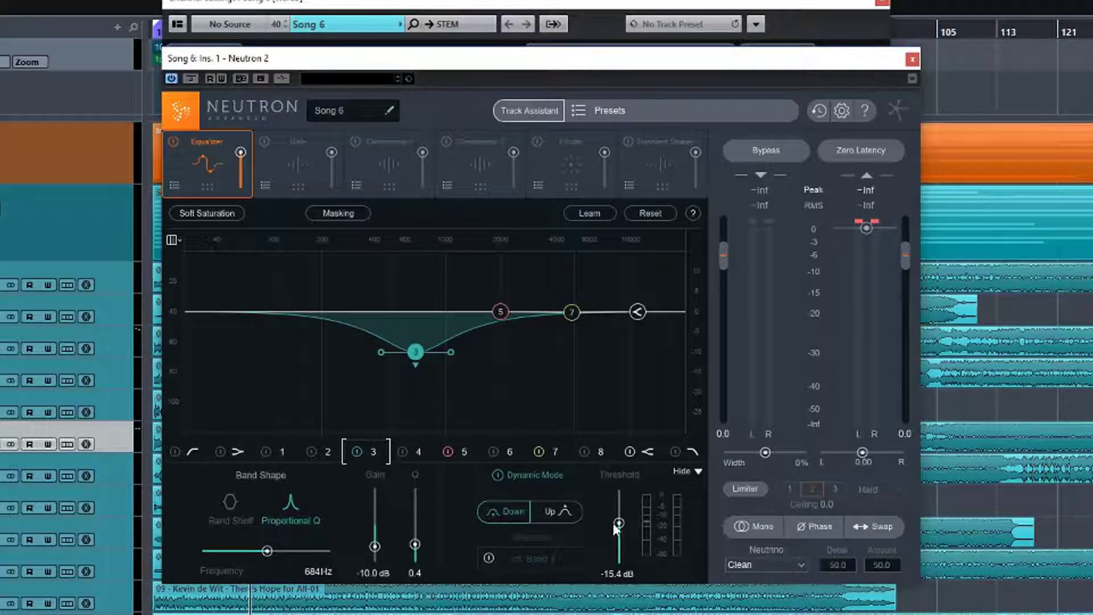
# - During playback, raise band 3's dynamic threshold to about -6.9 dB
pyautogui.press('space')
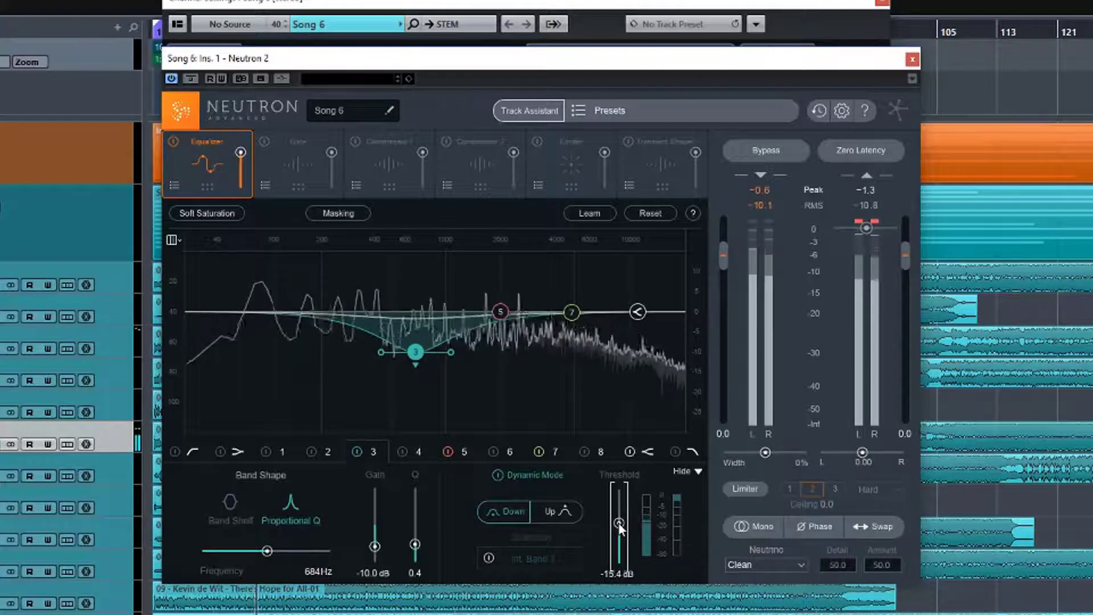
pyautogui.moveTo(619, 524); pyautogui.dragTo(619, 509)
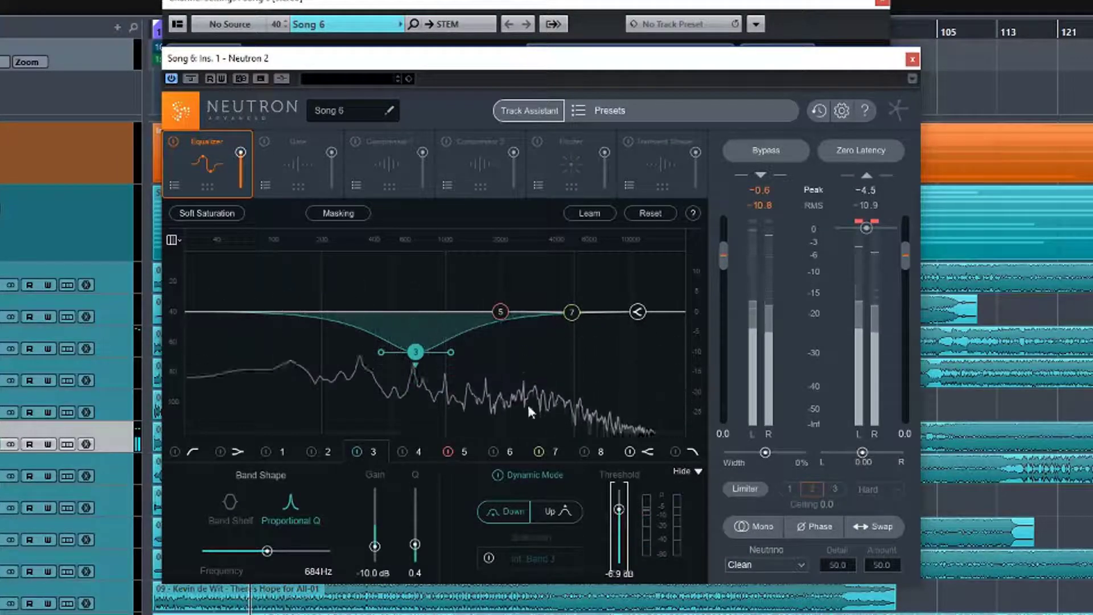
pyautogui.press('space')
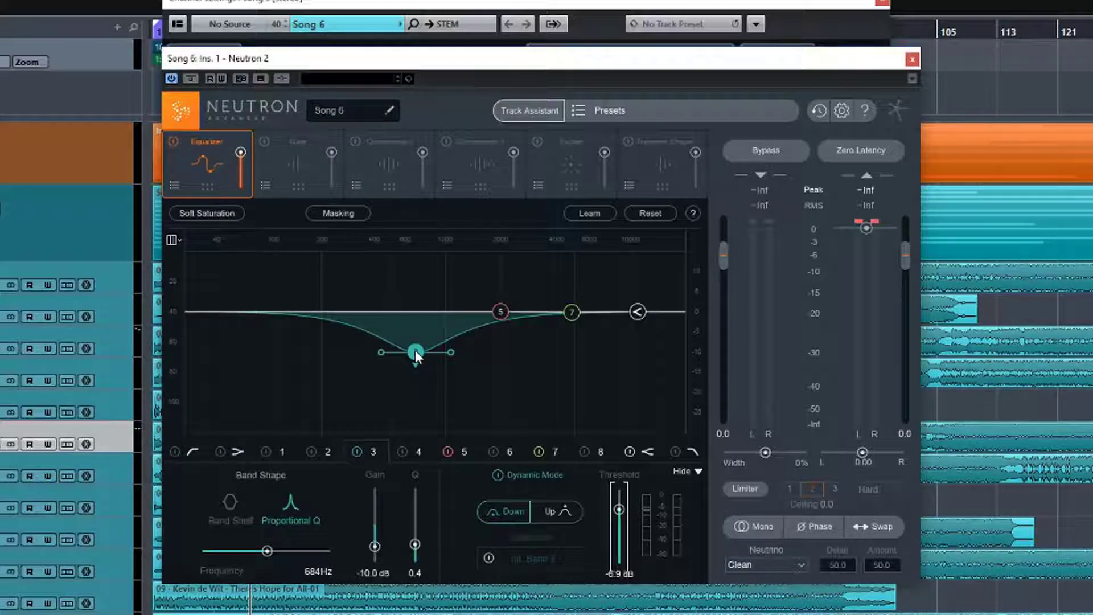
# - Move band 3's cut to about -11 dB at 274 Hz and raise its dynamic threshold to about -1.1 dB
pyautogui.moveTo(415, 353); pyautogui.dragTo(344, 357)
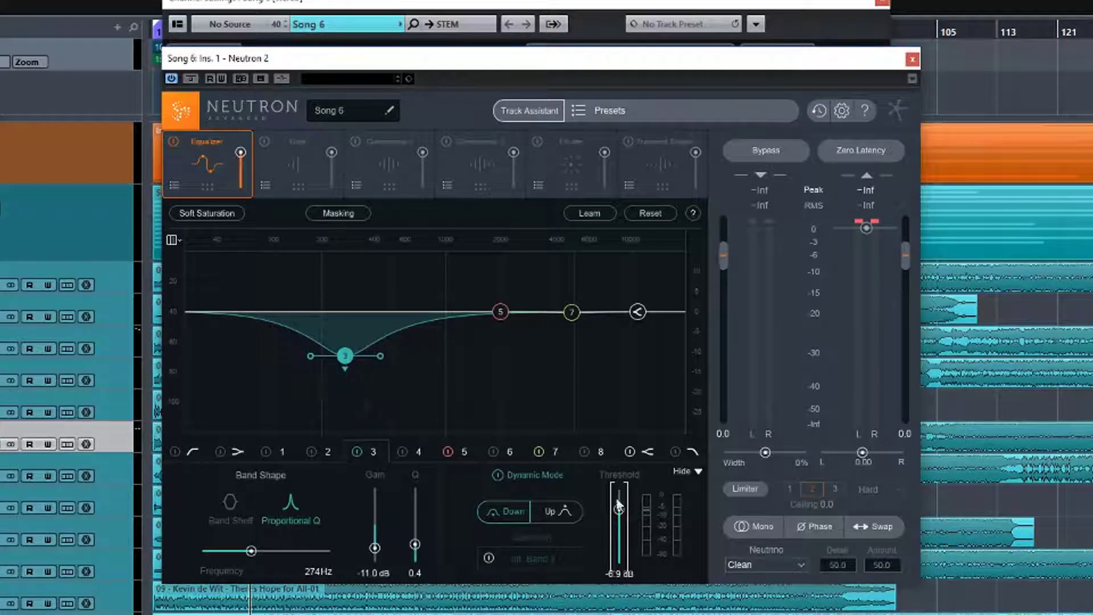
pyautogui.moveTo(619, 510); pyautogui.dragTo(619, 519)
pyautogui.moveTo(618, 518); pyautogui.dragTo(619, 494)
# - During playback, lower band 3's dynamic threshold to about -12.2 dB and narrow the band to a Q of 0.9
pyautogui.press('space')
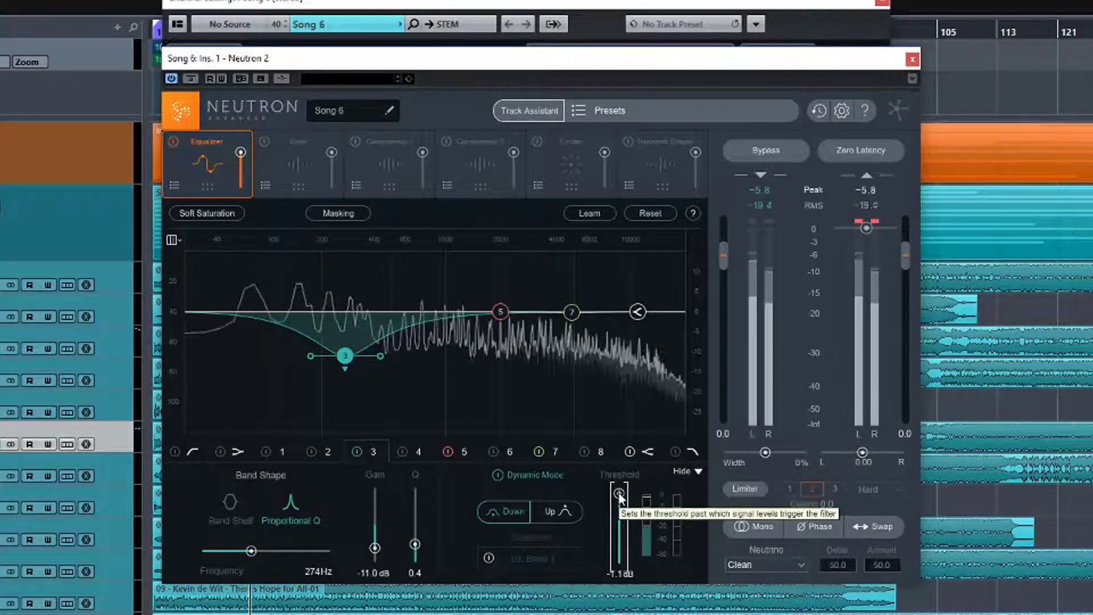
pyautogui.moveTo(619, 493); pyautogui.dragTo(617, 516)
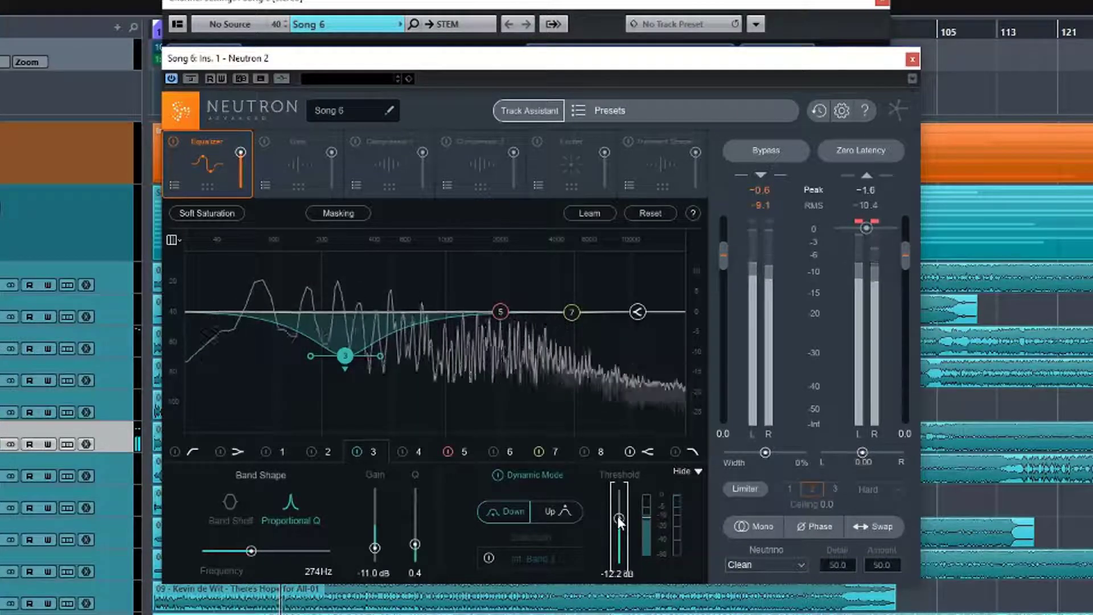
pyautogui.moveTo(380, 356); pyautogui.dragTo(375, 356)
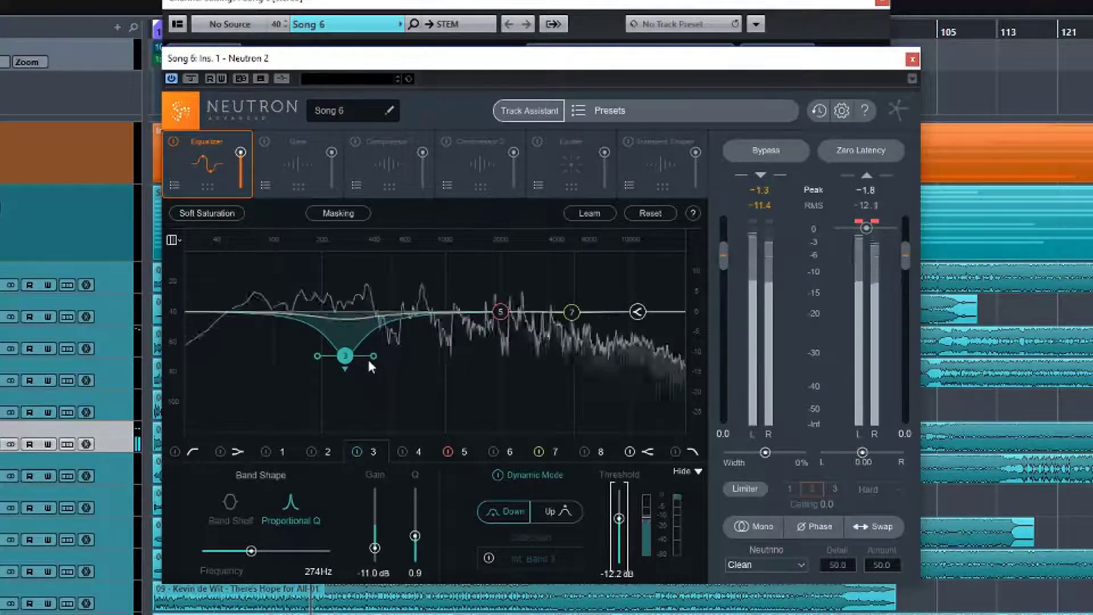
pyautogui.press('space')
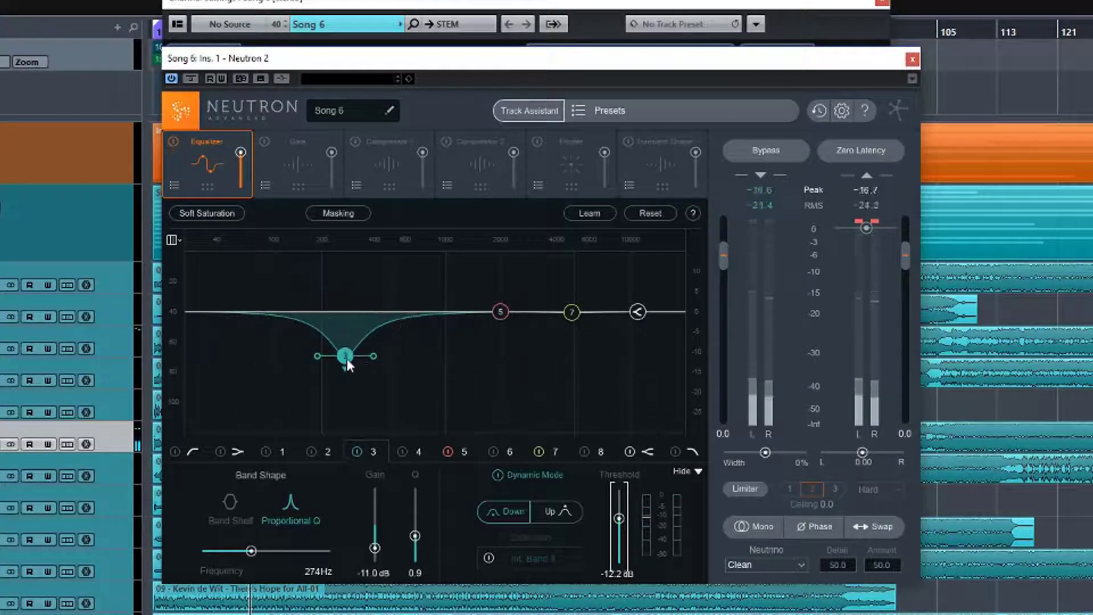
# - Move band 3's cut to about -12.9 dB at 2133 Hz and switch its dynamic direction to Up
pyautogui.moveTo(347, 358); pyautogui.dragTo(515, 353)
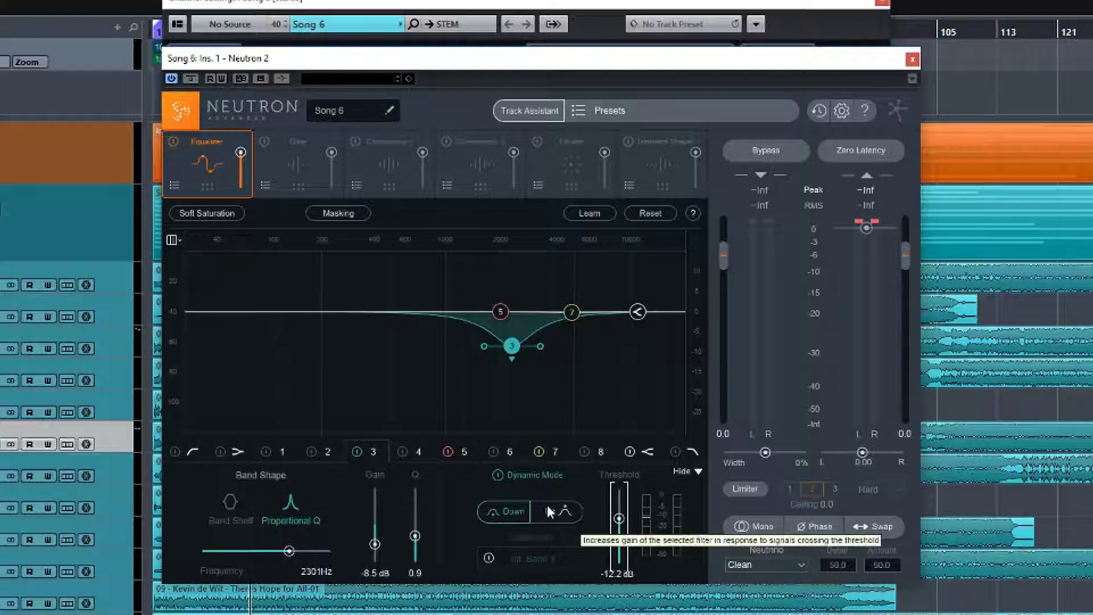
pyautogui.moveTo(510, 354); pyautogui.dragTo(505, 371)
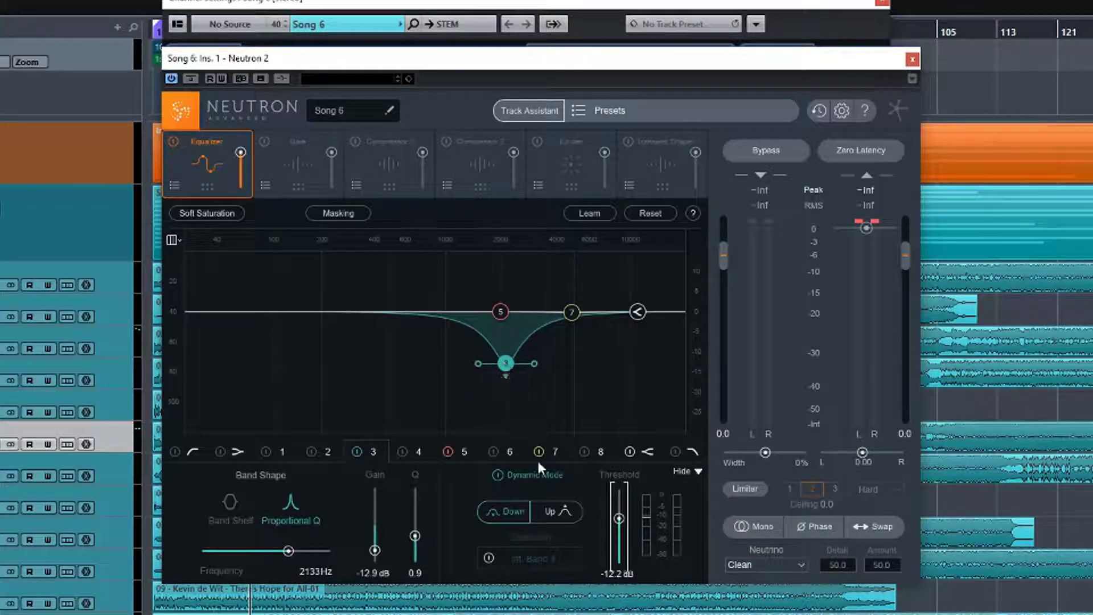
pyautogui.click(557, 511)
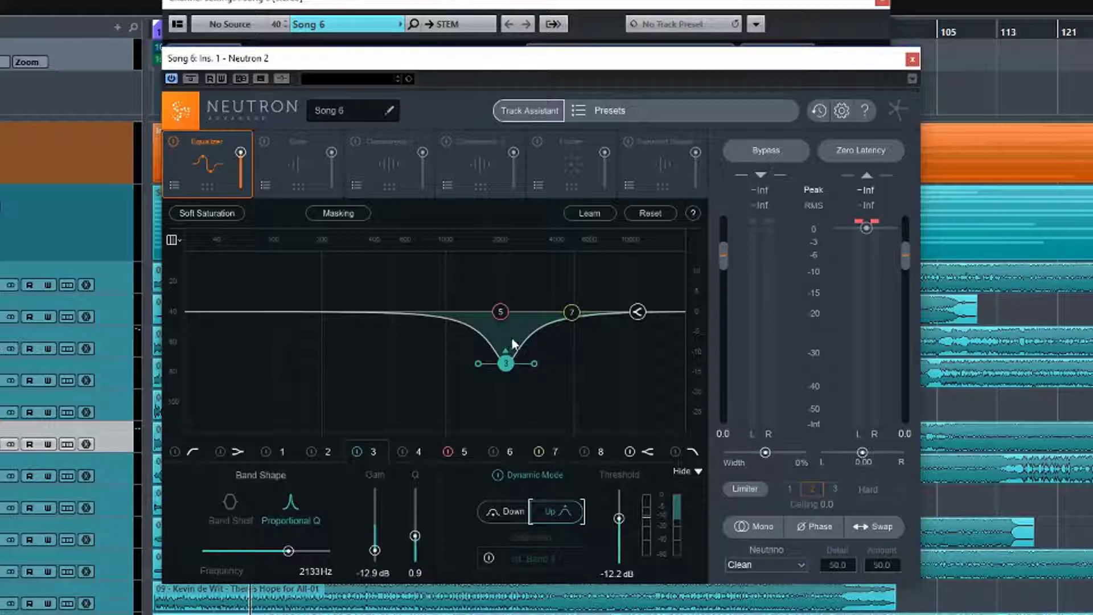
# - During playback, lower band 3's dynamic threshold to about -26 dB, and stop playback
pyautogui.press('space')
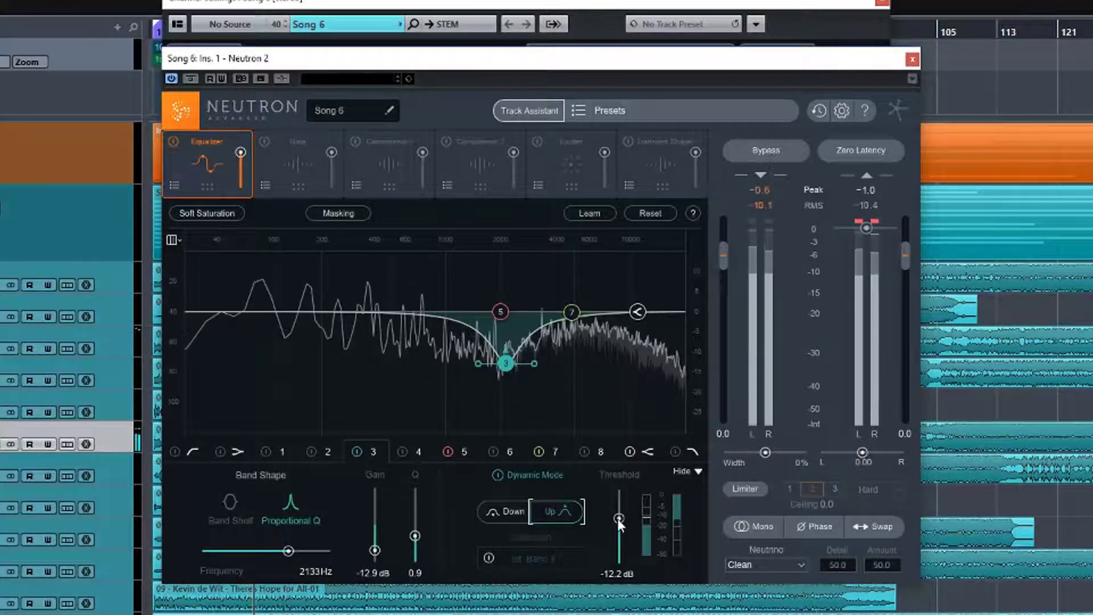
pyautogui.moveTo(619, 523); pyautogui.dragTo(619, 540)
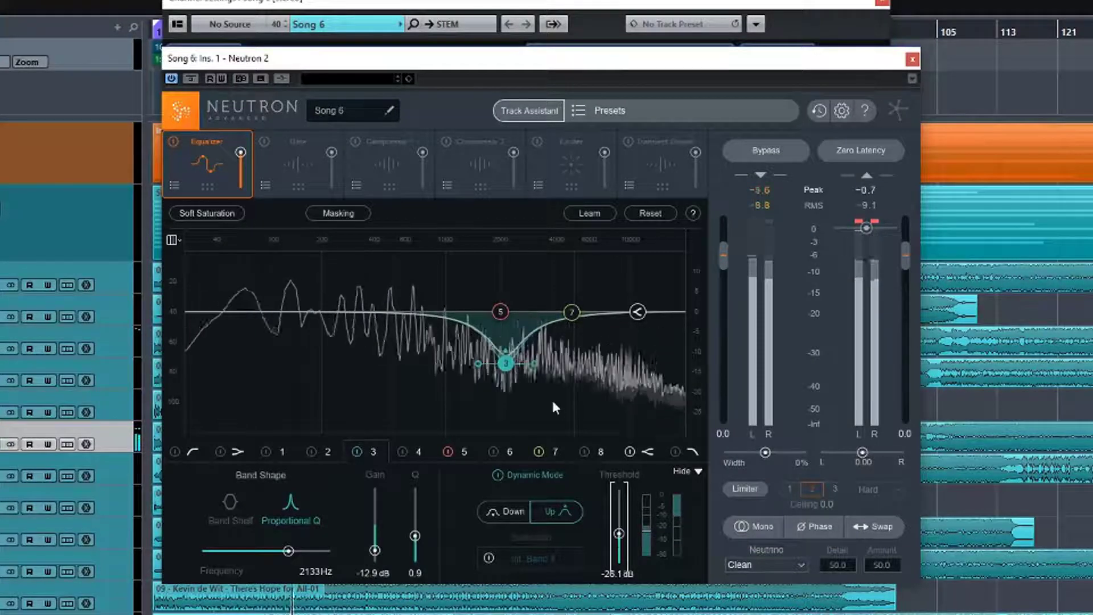
pyautogui.press('space')
# - Move band 3's cut to about -9.1 dB at 56 Hz and, during playback, deepen it to about -15.5 dB at 40 Hz
pyautogui.moveTo(505, 362); pyautogui.dragTo(235, 347)
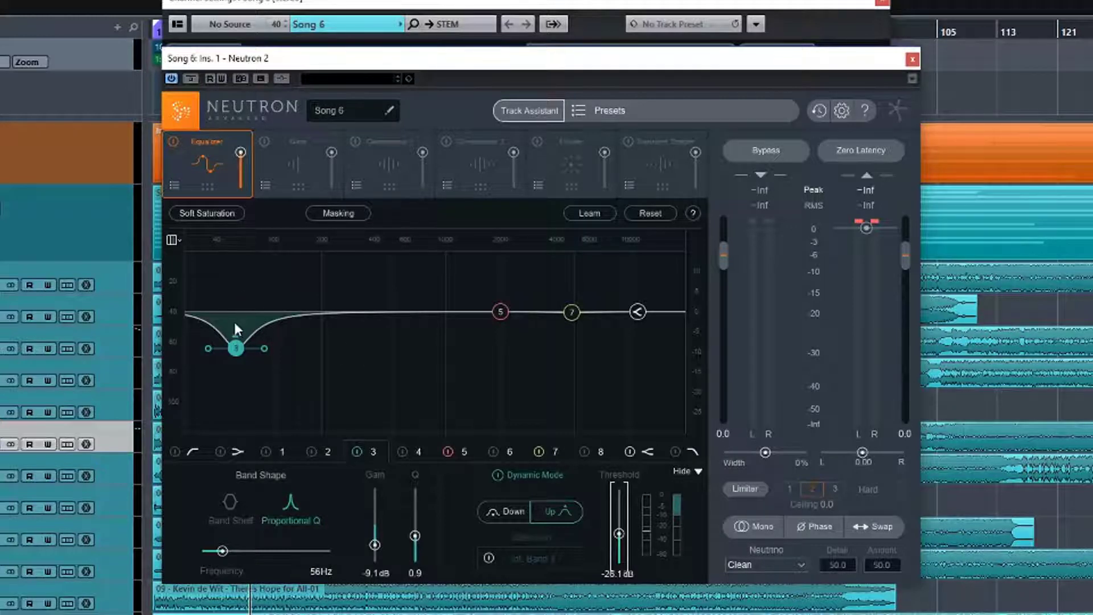
pyautogui.press('space')
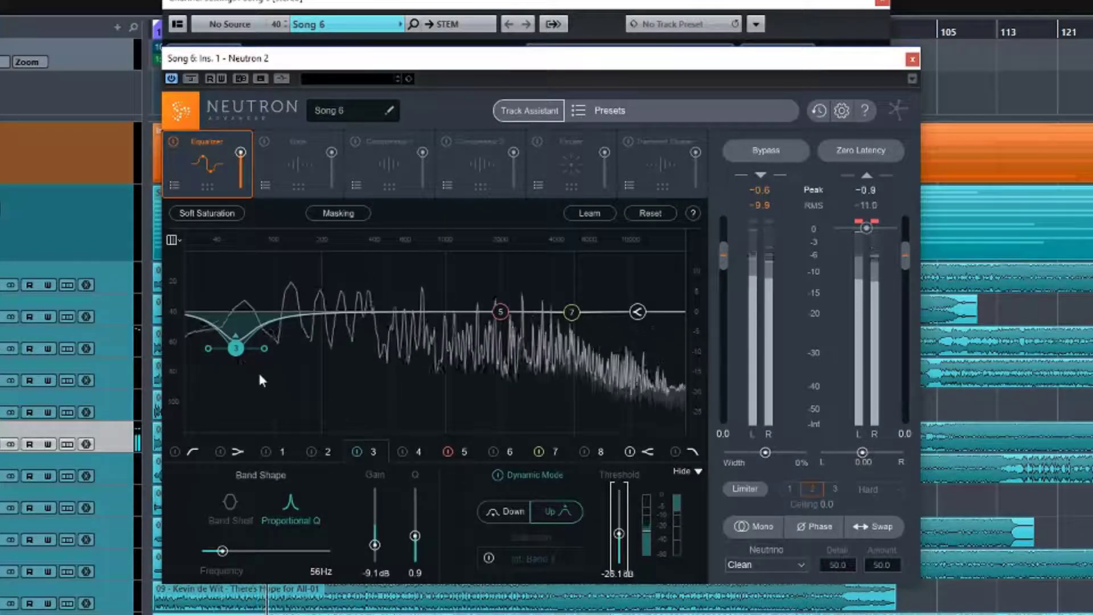
pyautogui.moveTo(235, 349); pyautogui.dragTo(216, 374)
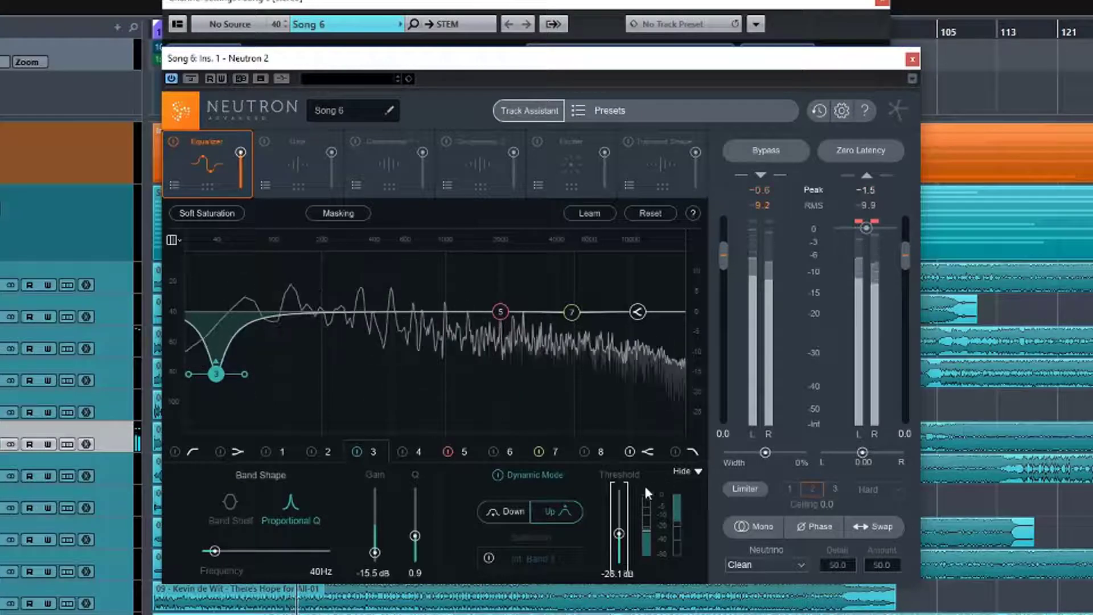
# - During playback, set band 3's dynamic threshold to about -19.9 dB and reshape the cut to about -26 dB at 38 Hz with a Q of 0.4
pyautogui.moveTo(619, 534); pyautogui.dragTo(617, 524)
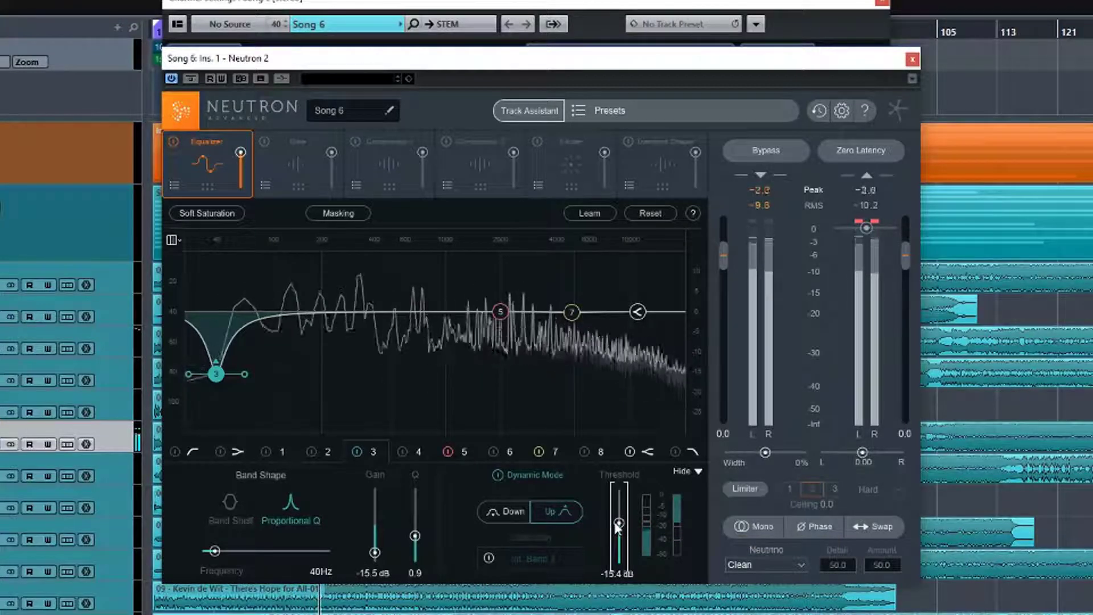
pyautogui.moveTo(616, 525); pyautogui.dragTo(616, 530)
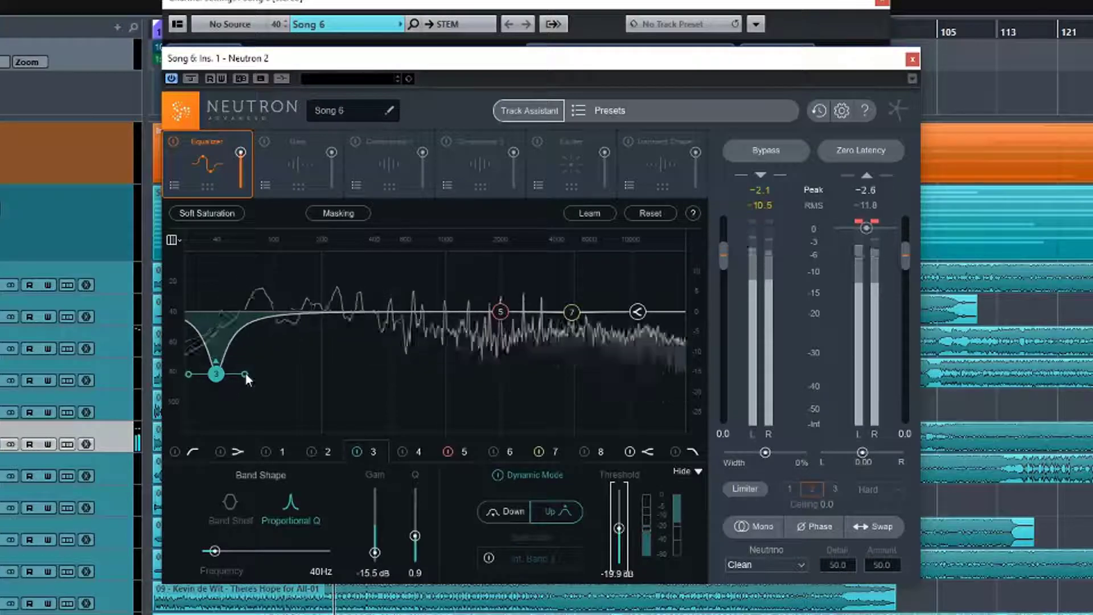
pyautogui.moveTo(245, 374); pyautogui.dragTo(251, 419)
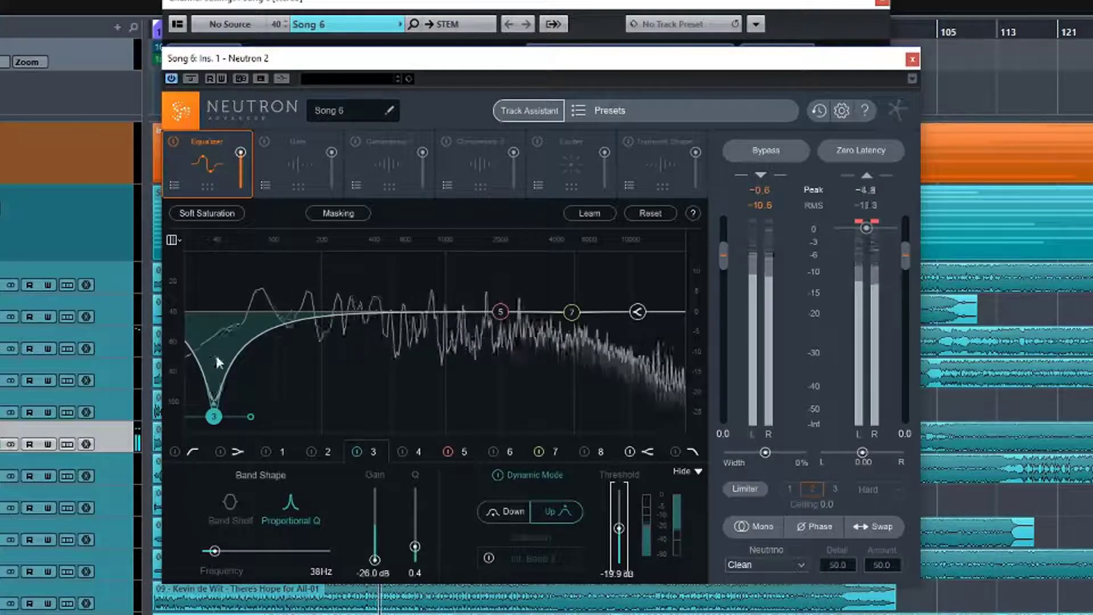
pyautogui.press('space')
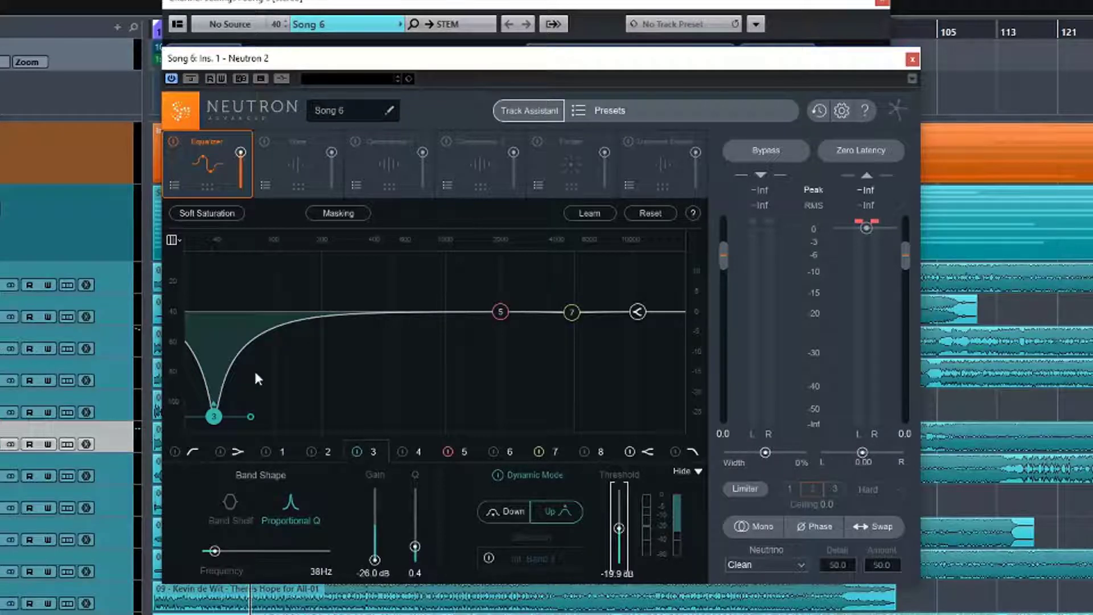
# - Enable band 2, cut it to about -10.2 dB at 352 Hz, and leave its Dynamic Mode off
pyautogui.click(278, 450)
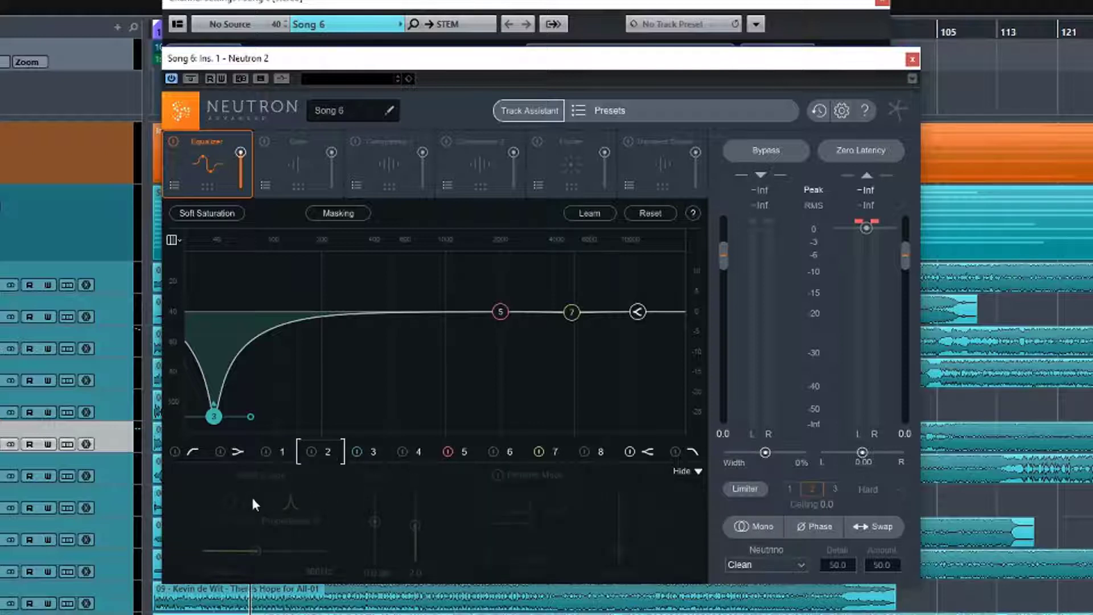
pyautogui.click(312, 454)
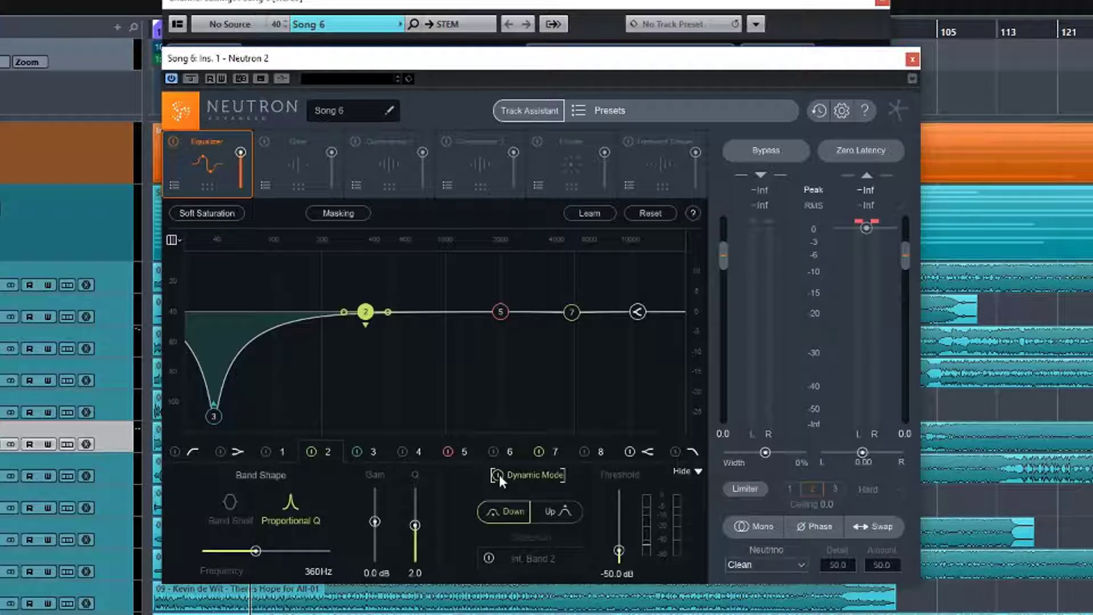
pyautogui.moveTo(365, 311); pyautogui.dragTo(395, 353)
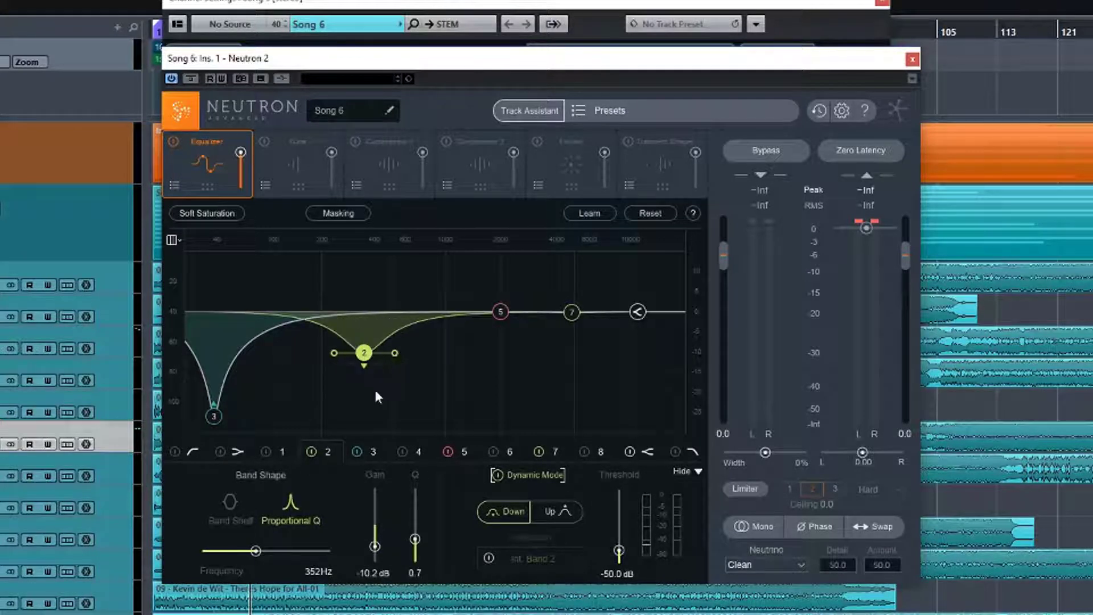
pyautogui.click(499, 473)
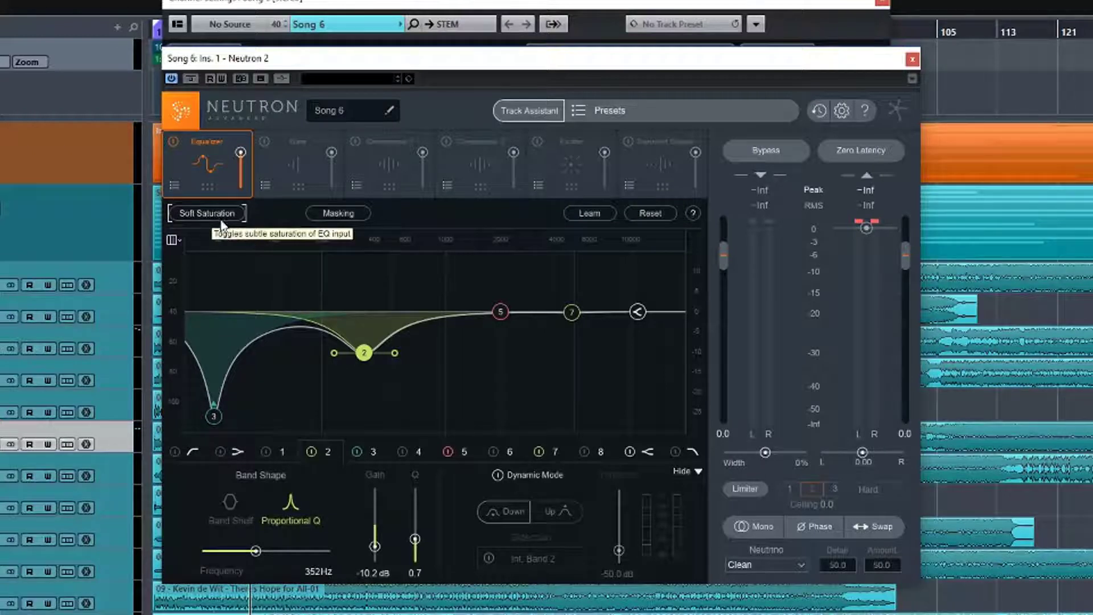
# - Disable equalizer bands 2, 3, 7 and 5
pyautogui.click(311, 451)
pyautogui.click(357, 452)
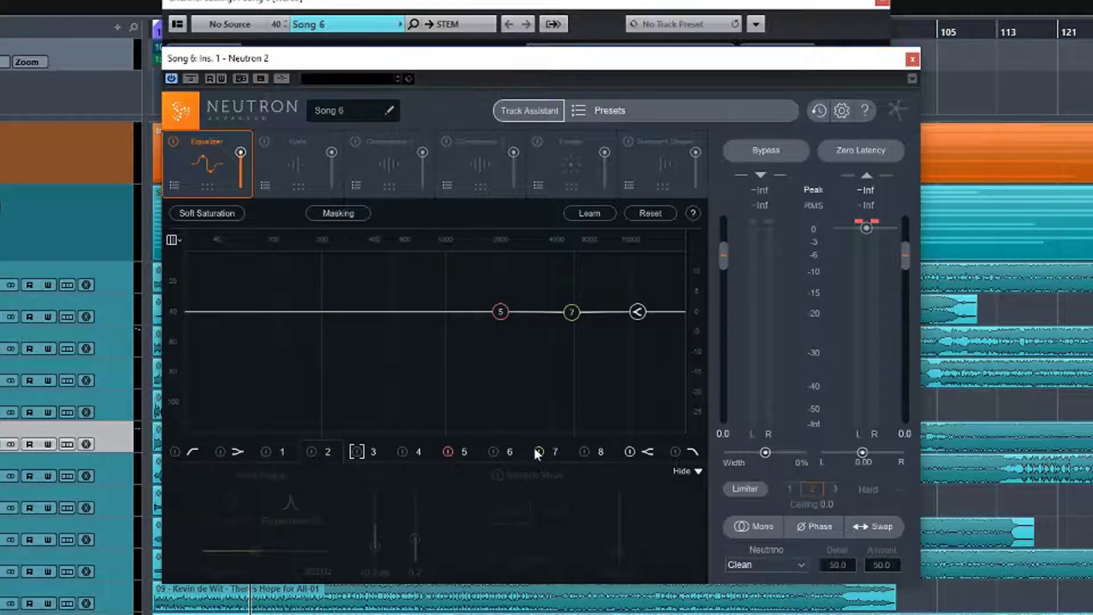
pyautogui.click(538, 451)
pyautogui.click(448, 451)
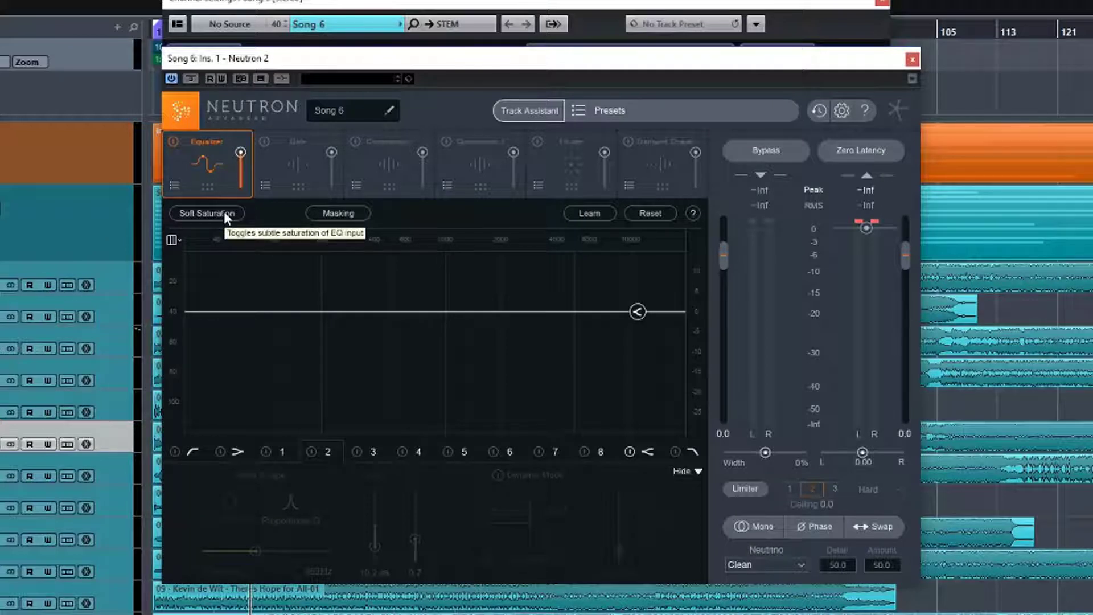
# - During playback, compare the sound with Soft Saturation on and off, leaving it on
pyautogui.press('space')
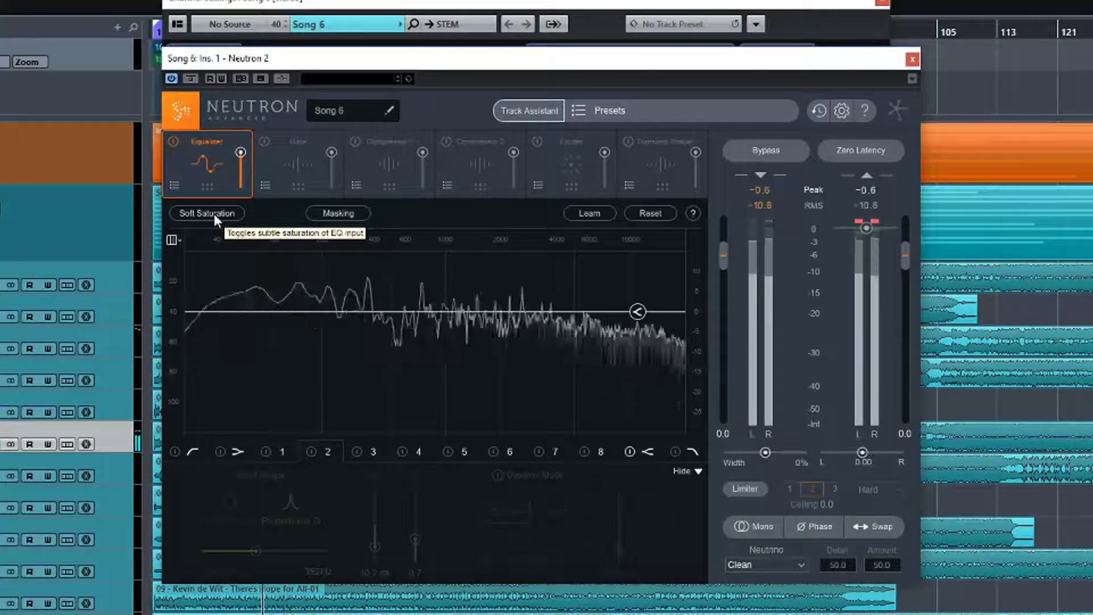
pyautogui.click(214, 214)
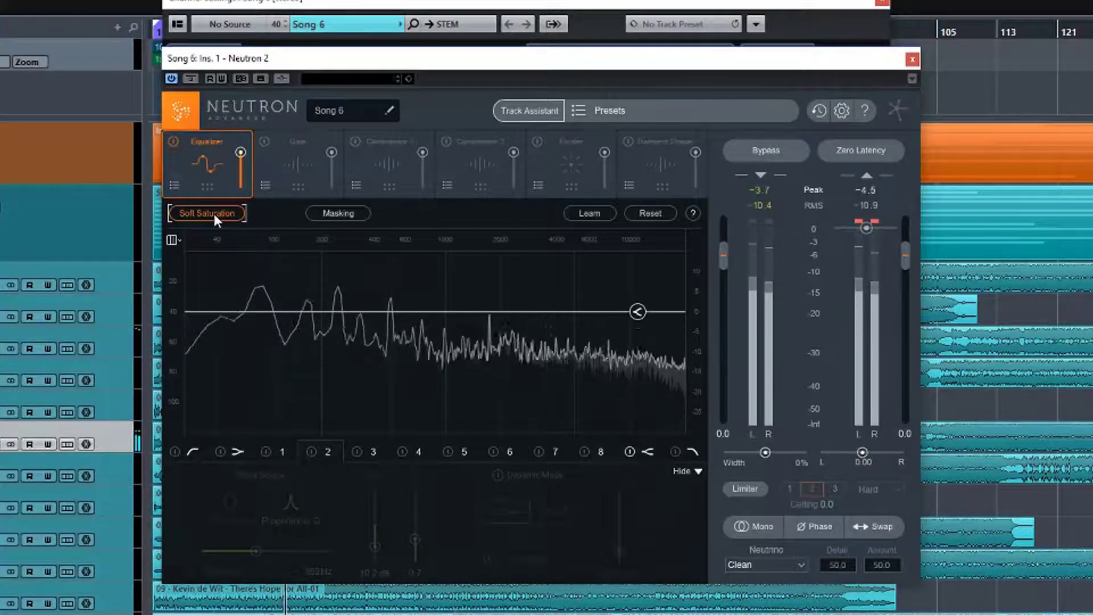
pyautogui.click(214, 213)
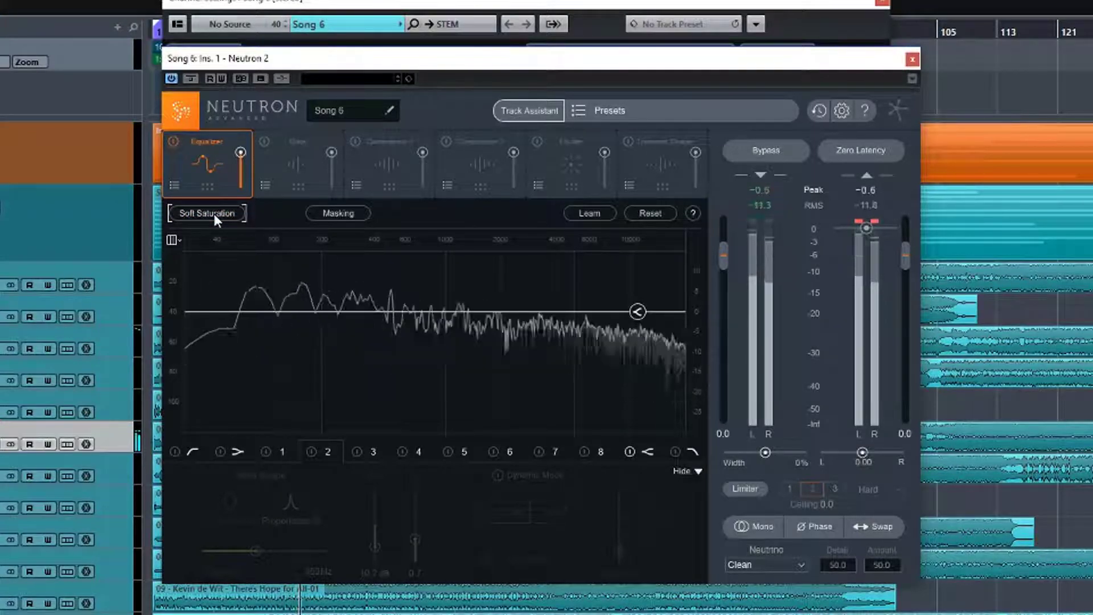
pyautogui.click(213, 213)
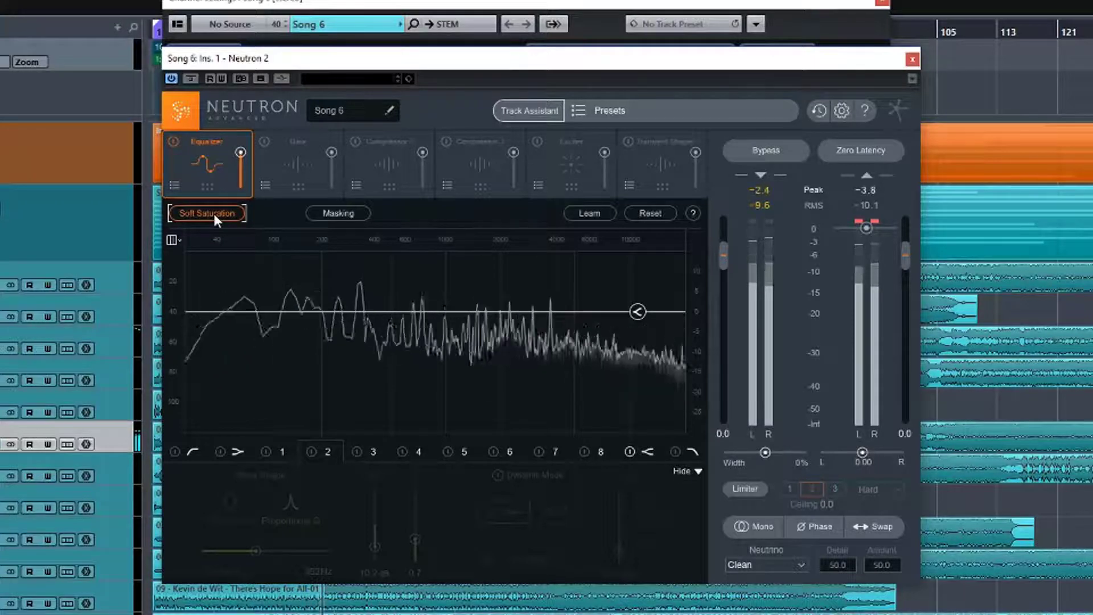
pyautogui.press('space')
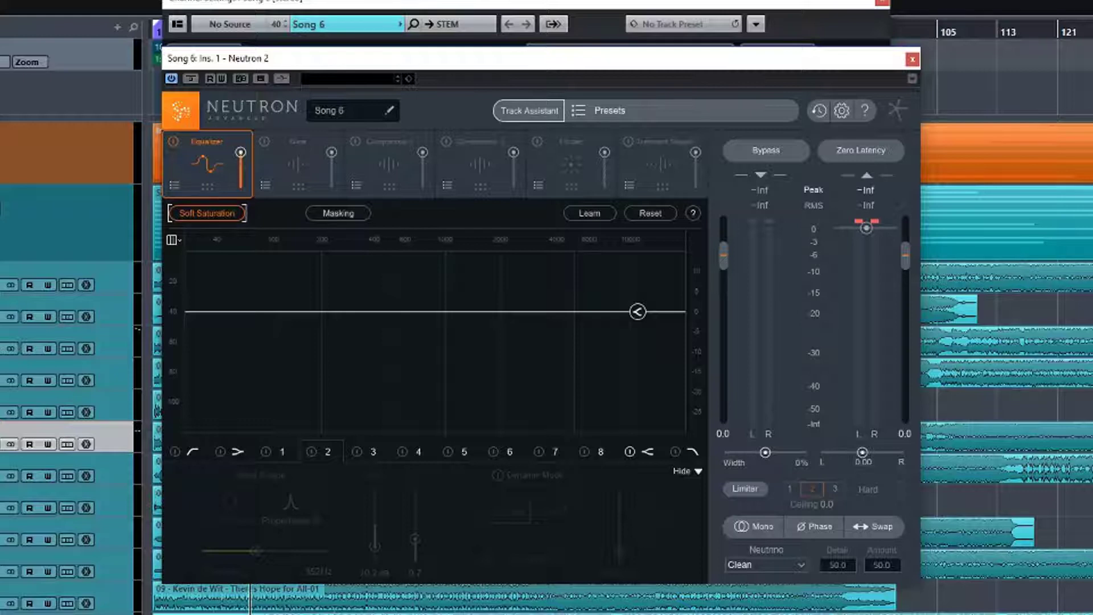
# - Move the plug-in window slightly and switch bands 2 and 3 on to view their curves and off again
pyautogui.moveTo(471, 58); pyautogui.dragTo(494, 63)
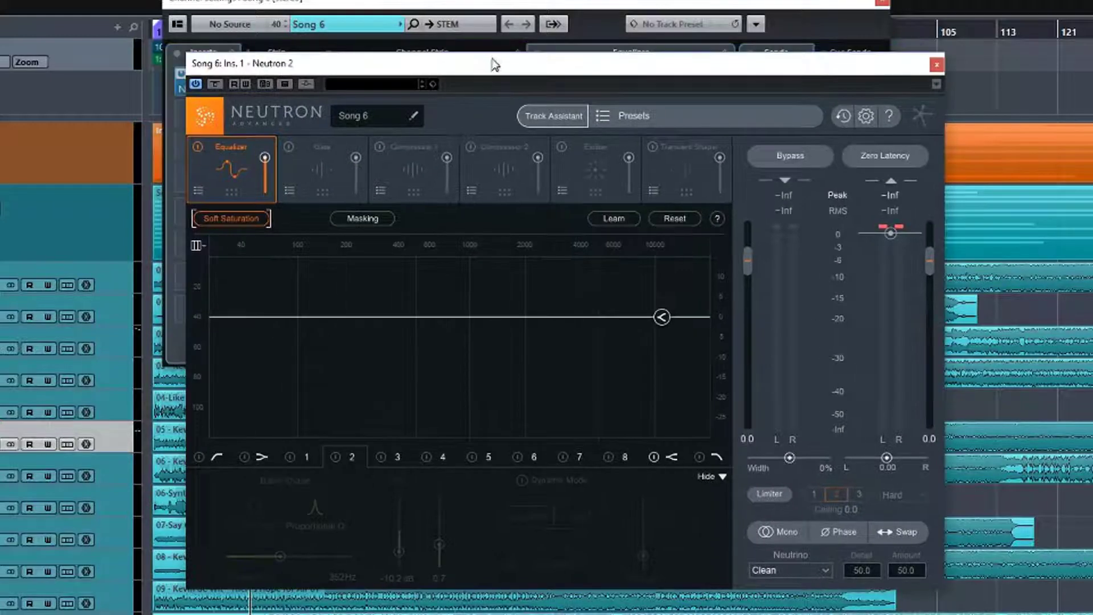
pyautogui.click(336, 457)
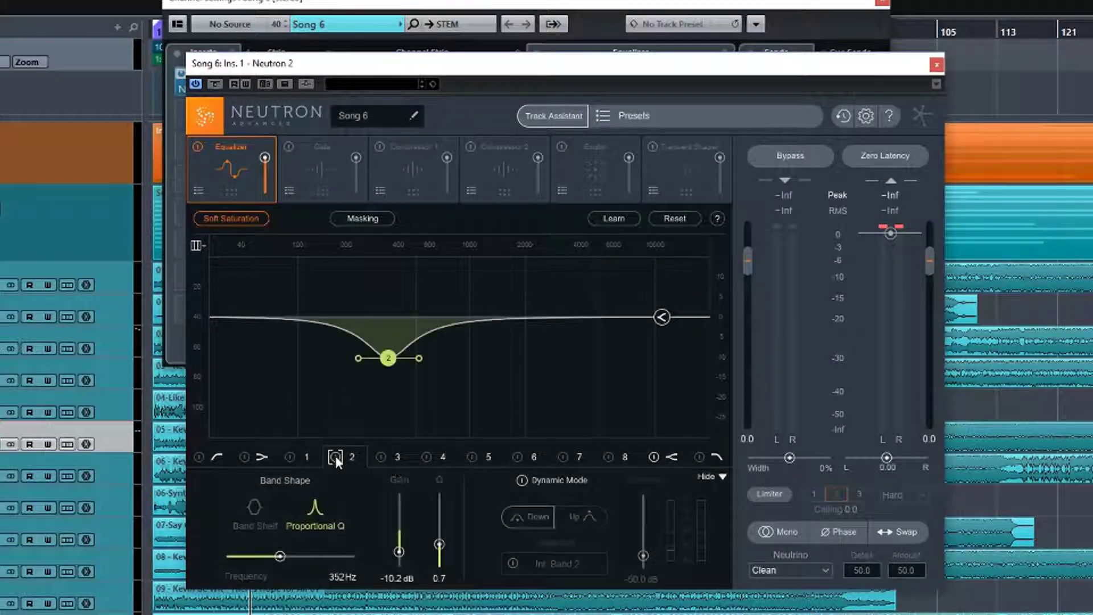
pyautogui.click(383, 456)
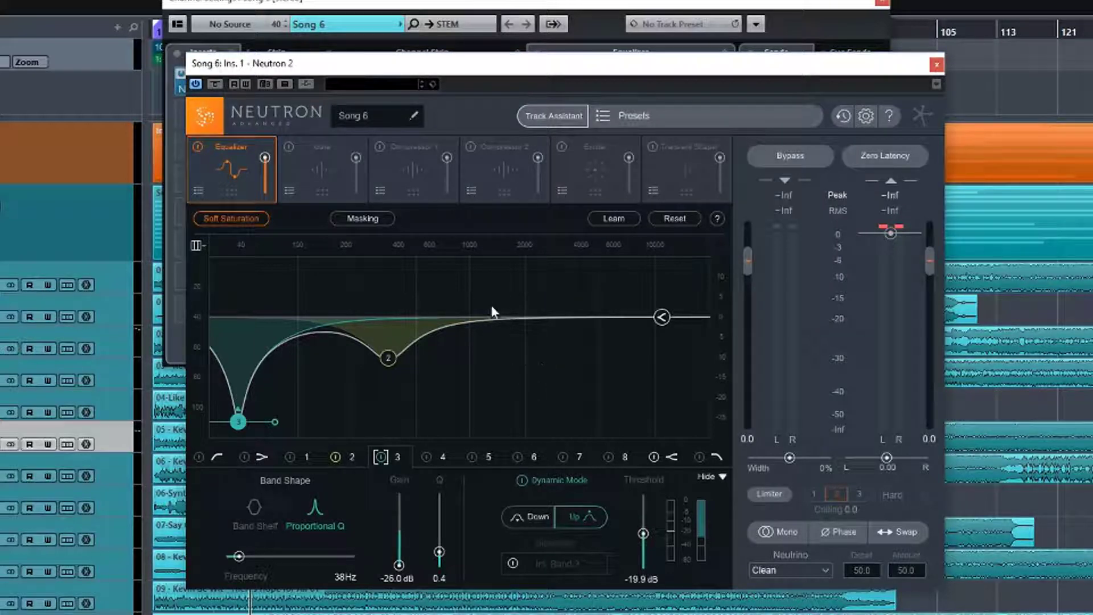
pyautogui.click(381, 454)
pyautogui.click(336, 455)
# - During playback, sweep the audition filter across the spectrum to listen to isolated frequency ranges from about 130 Hz upward
pyautogui.press('space')
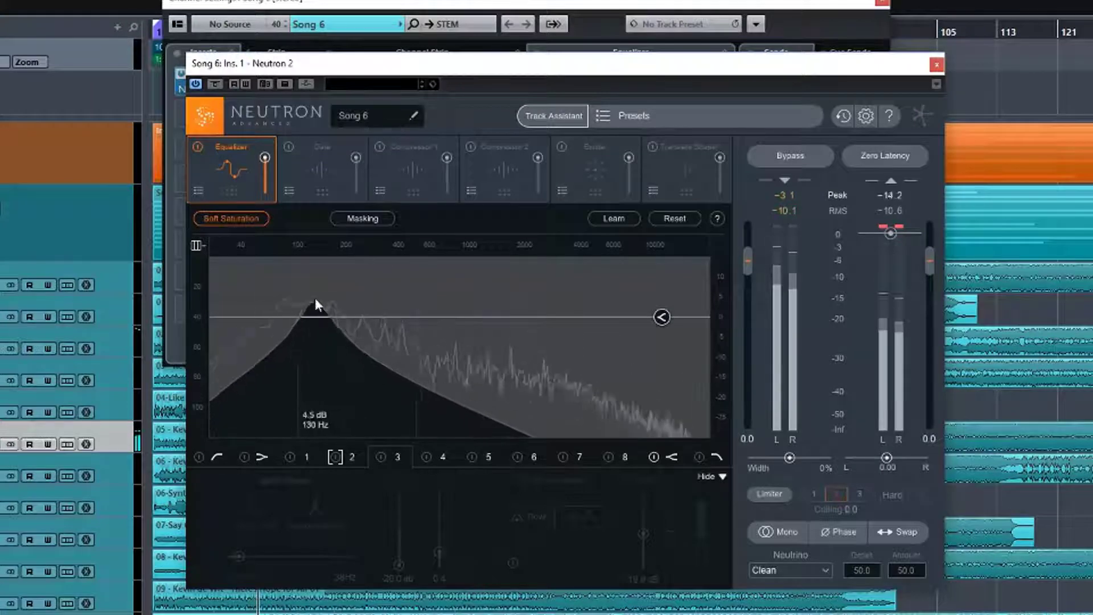
pyautogui.moveTo(334, 262); pyautogui.dragTo(443, 275)
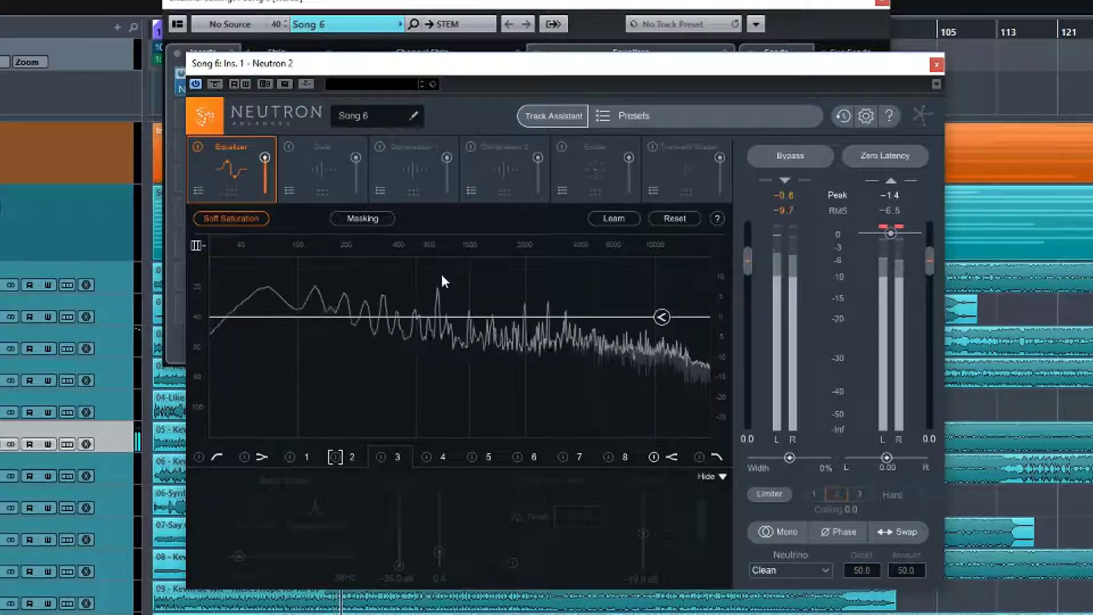
pyautogui.press('space')
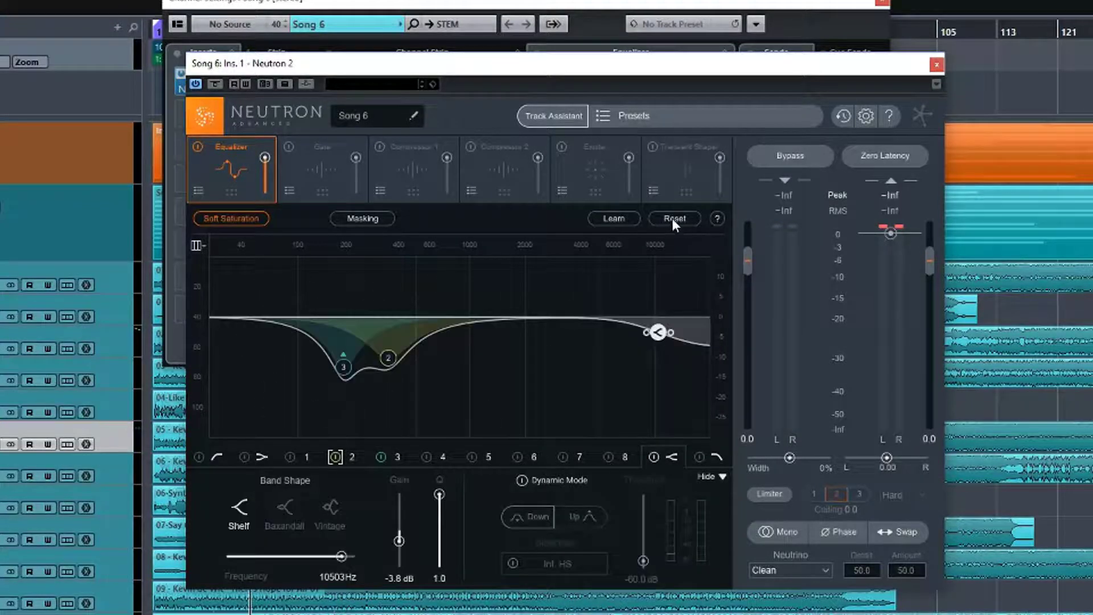
# - Reset the equalizer, run Learn during playback to place its EQ nodes, and close the plug-in window
pyautogui.click(672, 218)
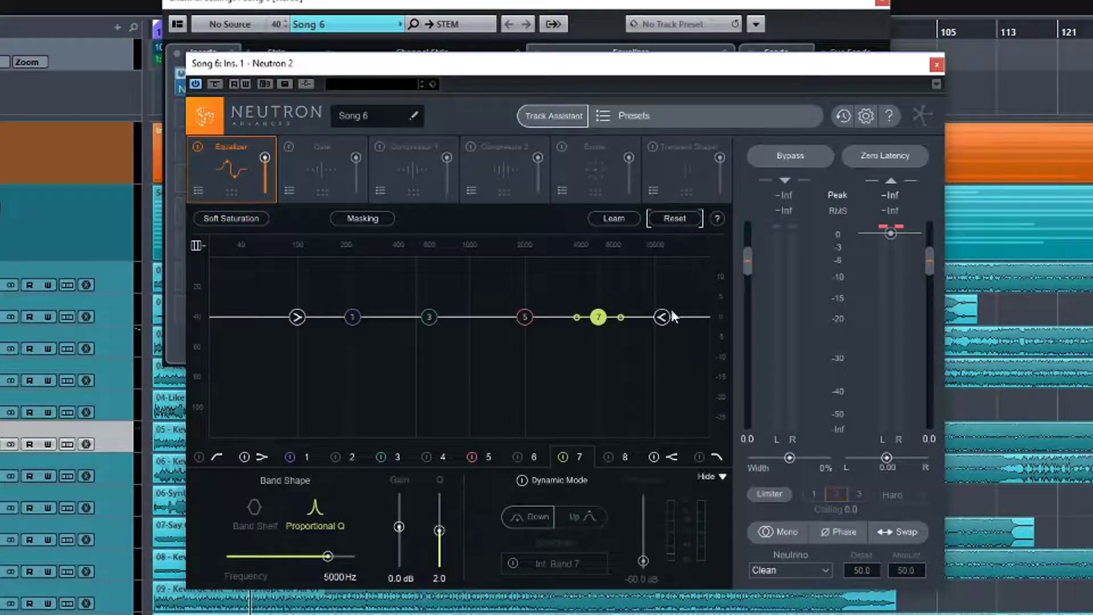
pyautogui.click(606, 217)
pyautogui.press('space')
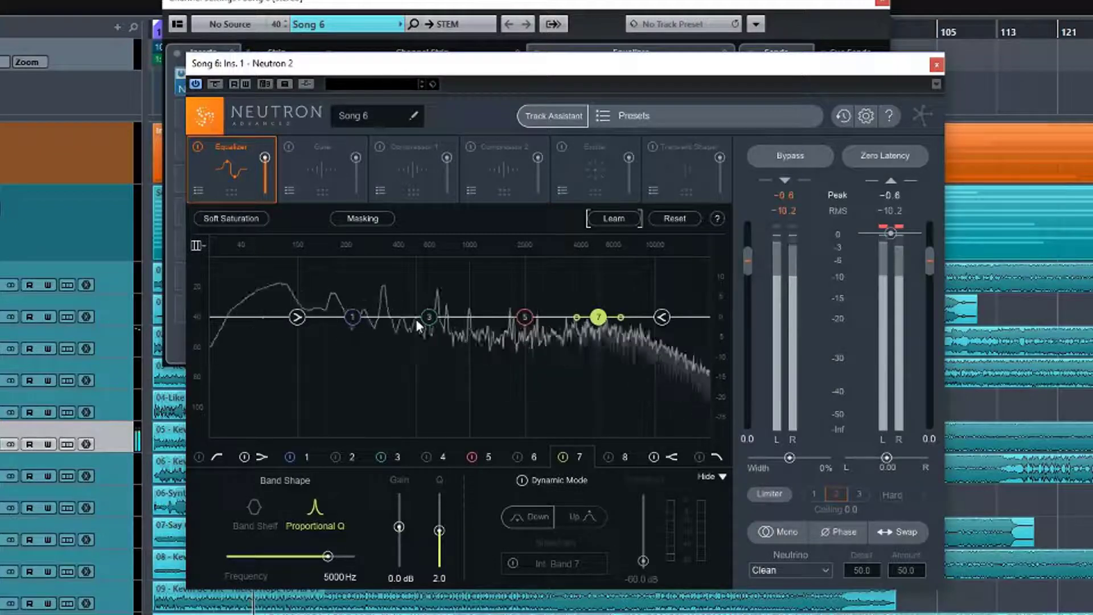
pyautogui.click(632, 219)
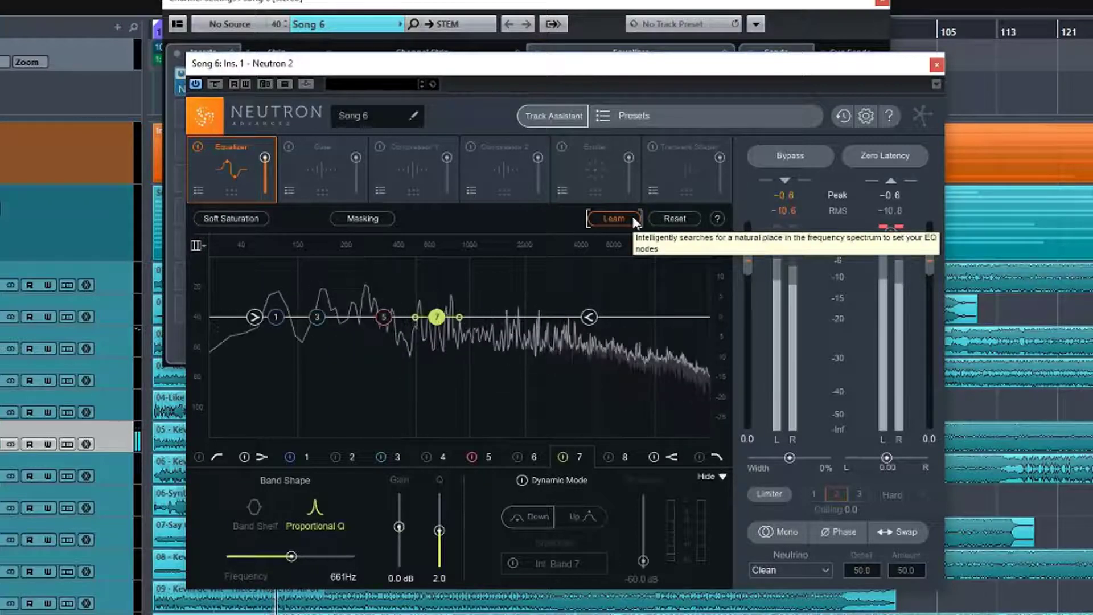
pyautogui.click(633, 217)
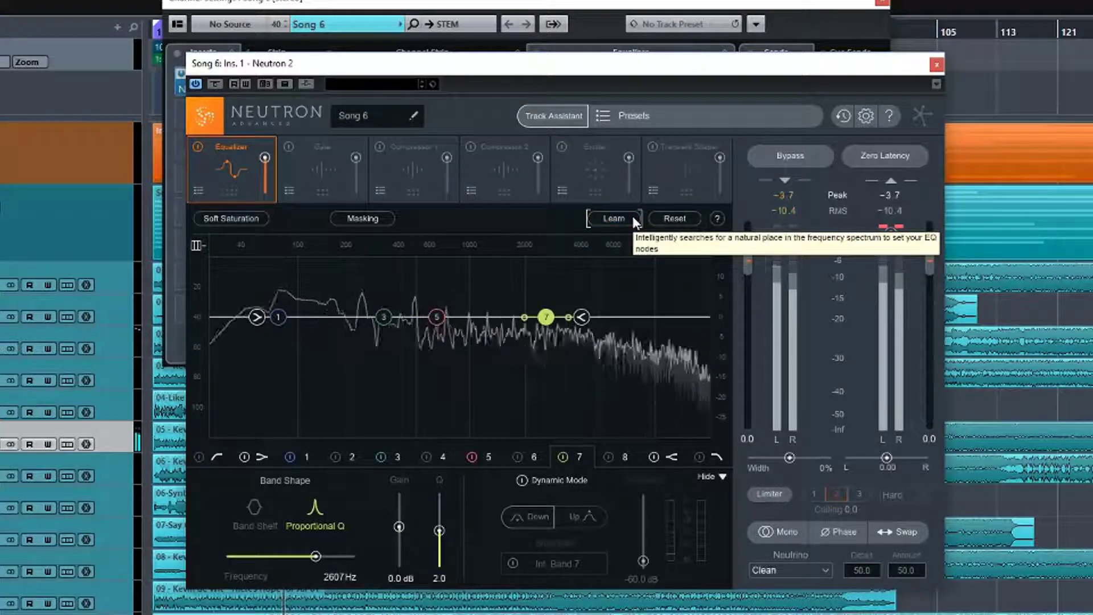
pyautogui.press('space')
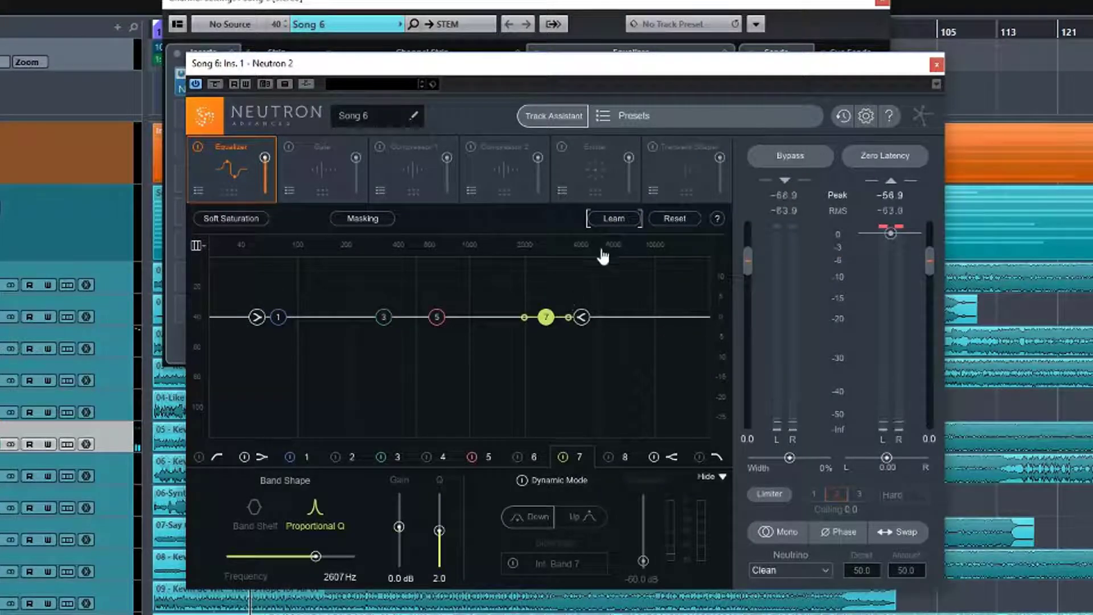
pyautogui.click(936, 66)
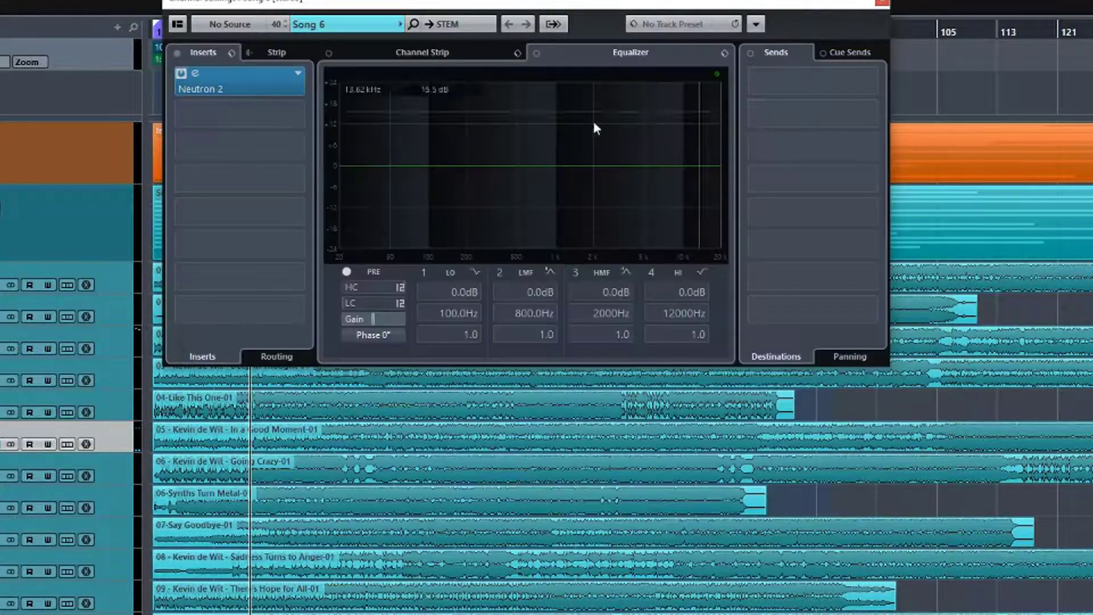
# - Close the channel settings window and show the Instruments folder's tracks instead of the Songs tracks
pyautogui.click(881, 5)
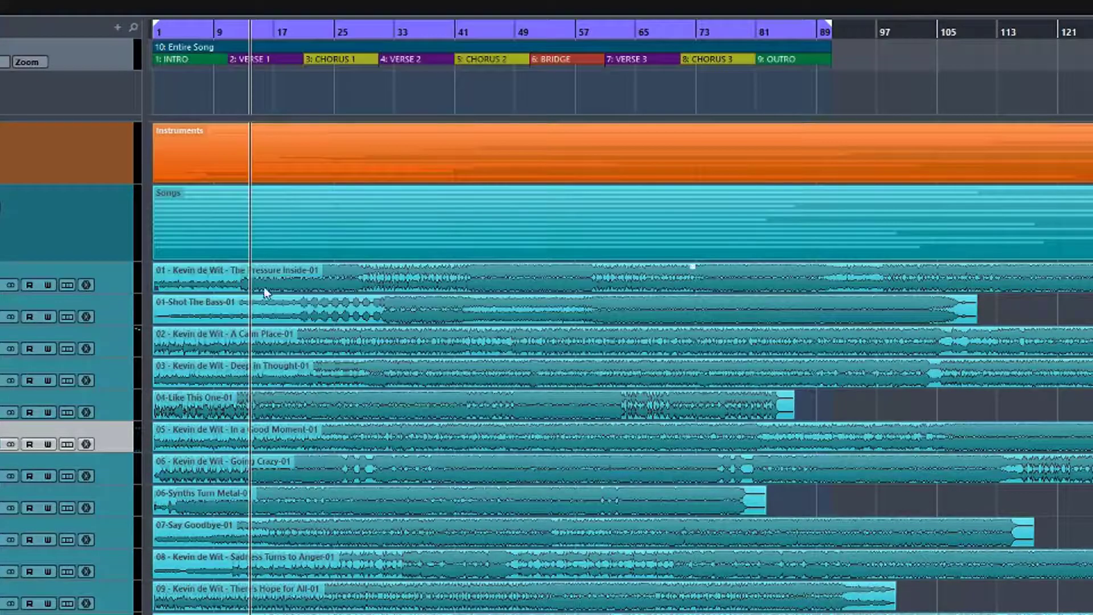
pyautogui.click(2, 206)
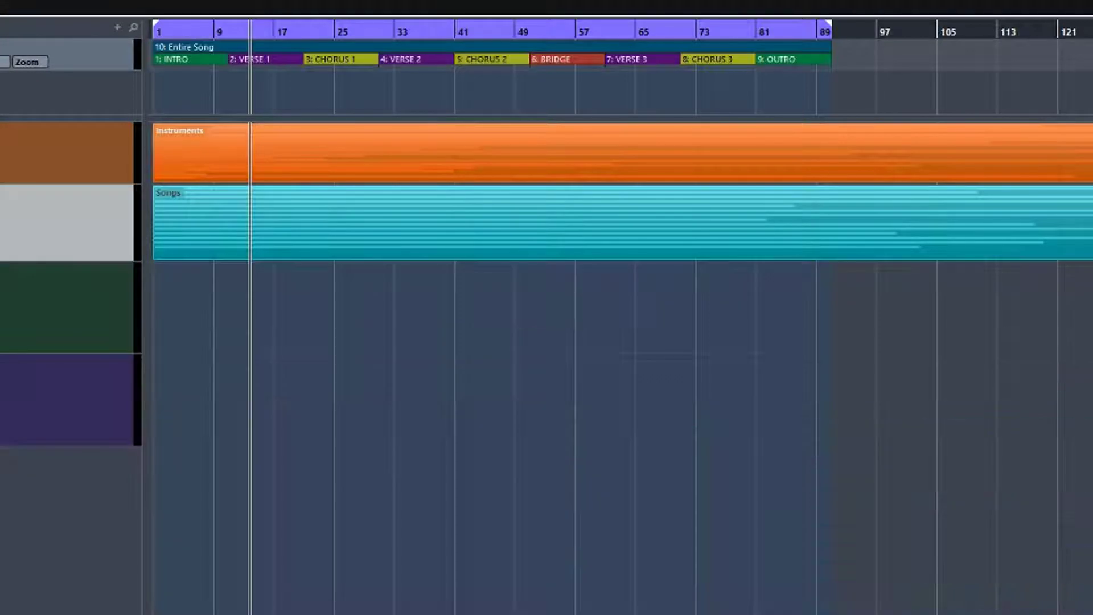
pyautogui.click(3, 145)
pyautogui.click(8, 341)
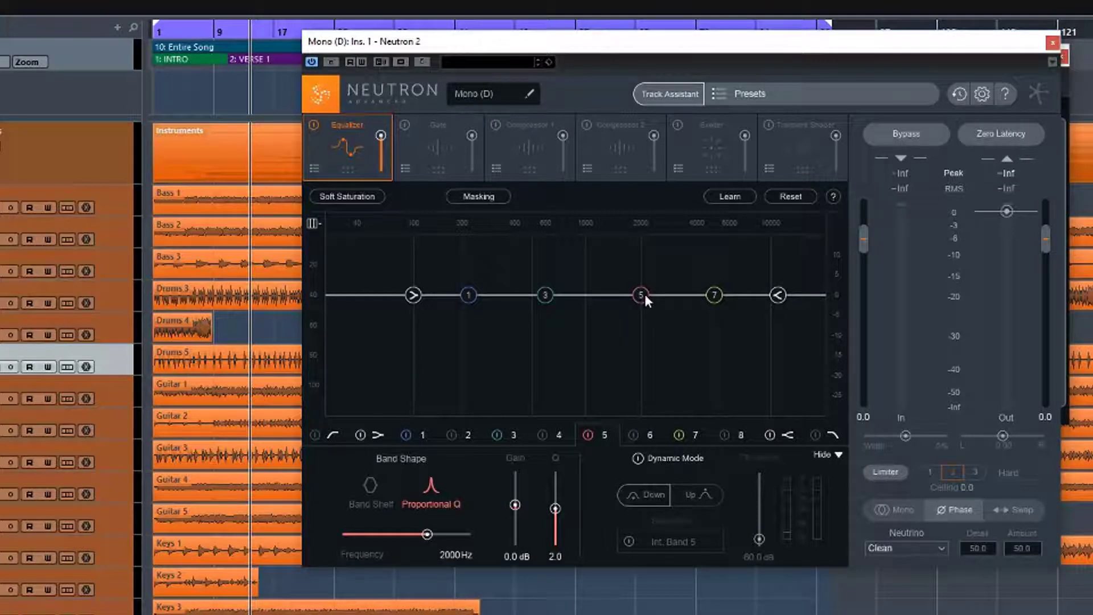
# - Run the Equalizer's Learn function on the Drums 5 track during playback to place its nodes, and stop playback
pyautogui.press('space')
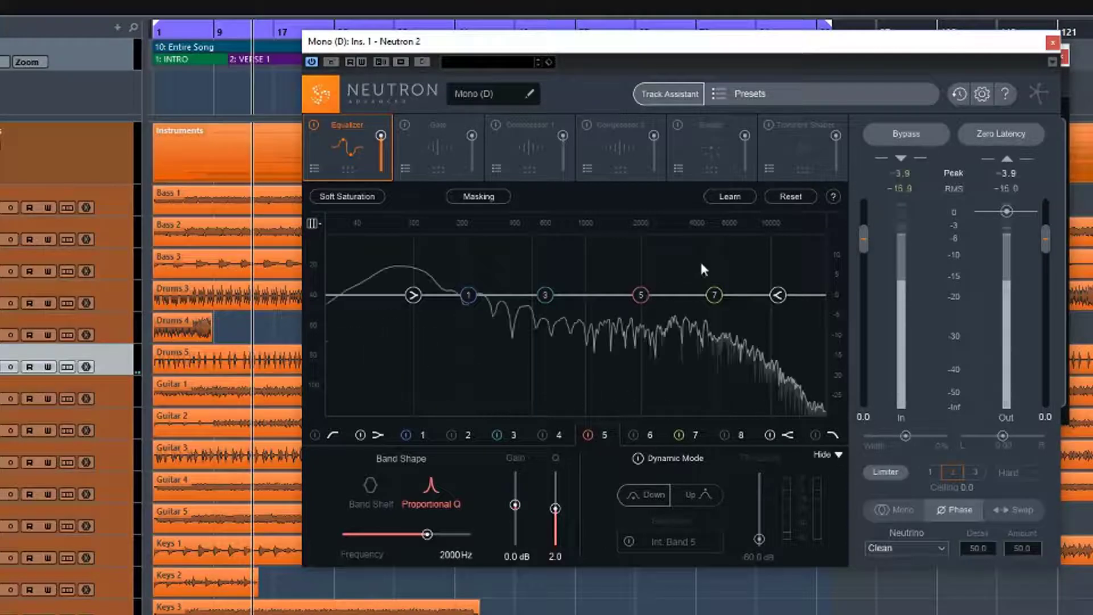
pyautogui.click(728, 196)
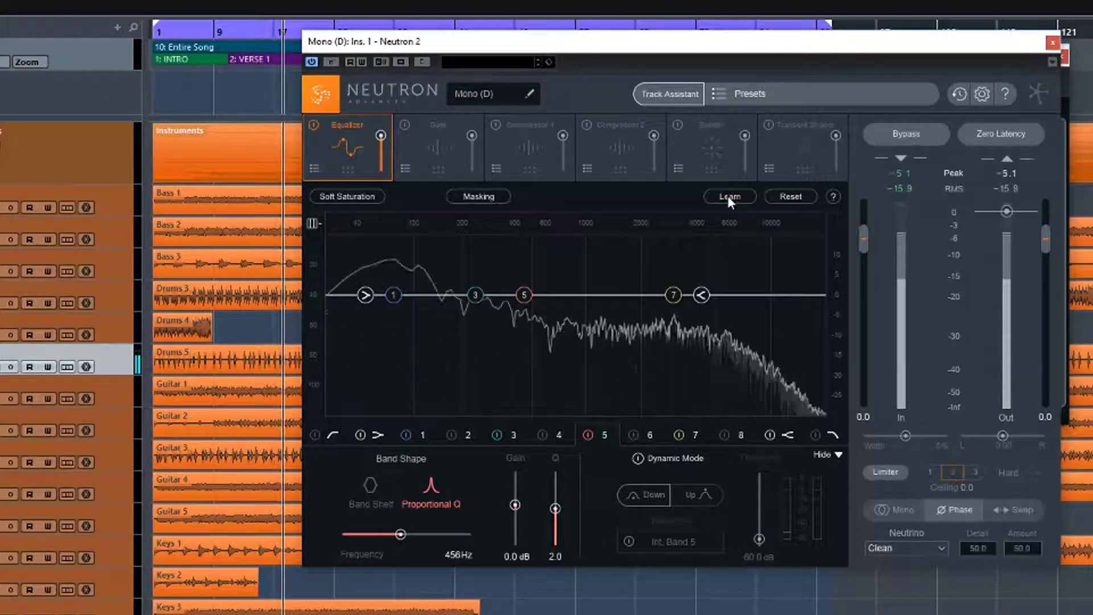
pyautogui.click(727, 196)
pyautogui.press('space')
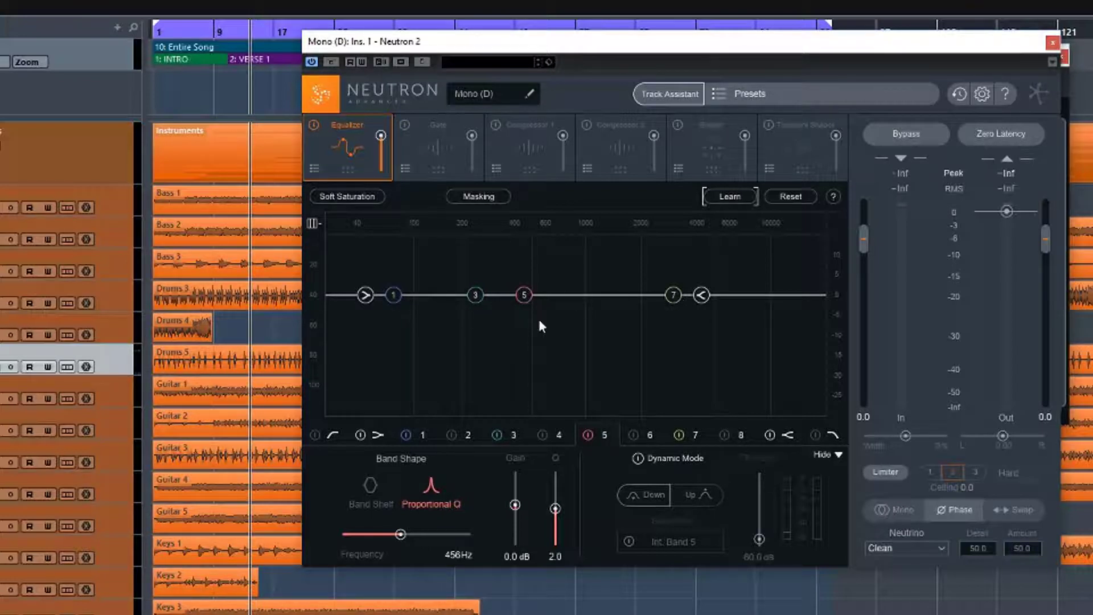
# - During playback, audition band 1 at 74 Hz and boost band 3 at 239 Hz to about 14 dB, returning its gain to just below 0 dB
pyautogui.click(391, 295)
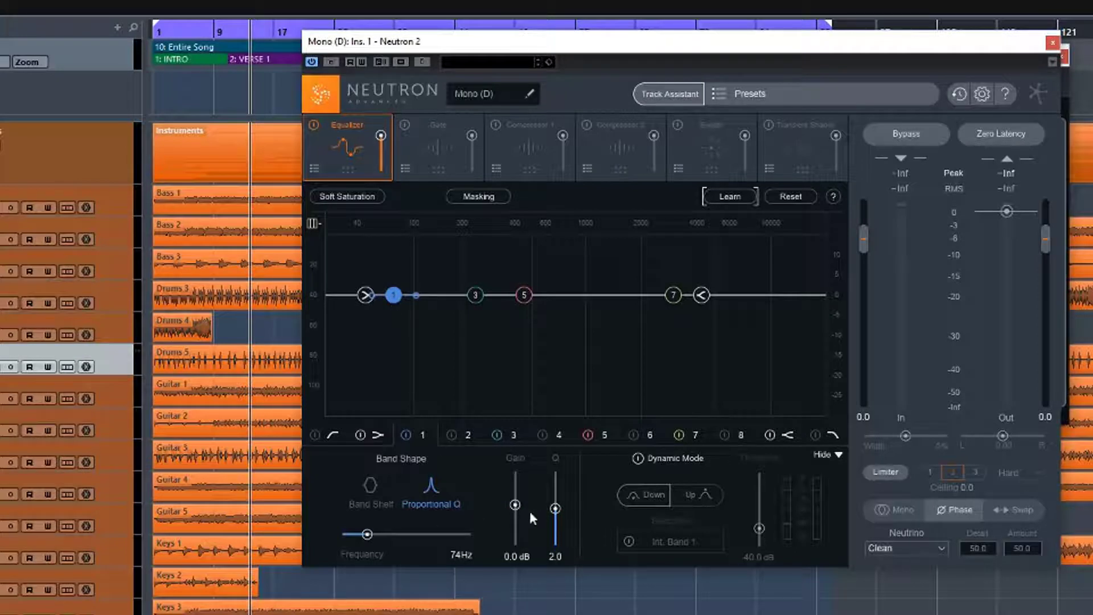
pyautogui.press('space')
pyautogui.moveTo(514, 504)
pyautogui.mouseDown()
pyautogui.moveTo(517, 477)
pyautogui.moveTo(515, 503)
pyautogui.mouseUp()
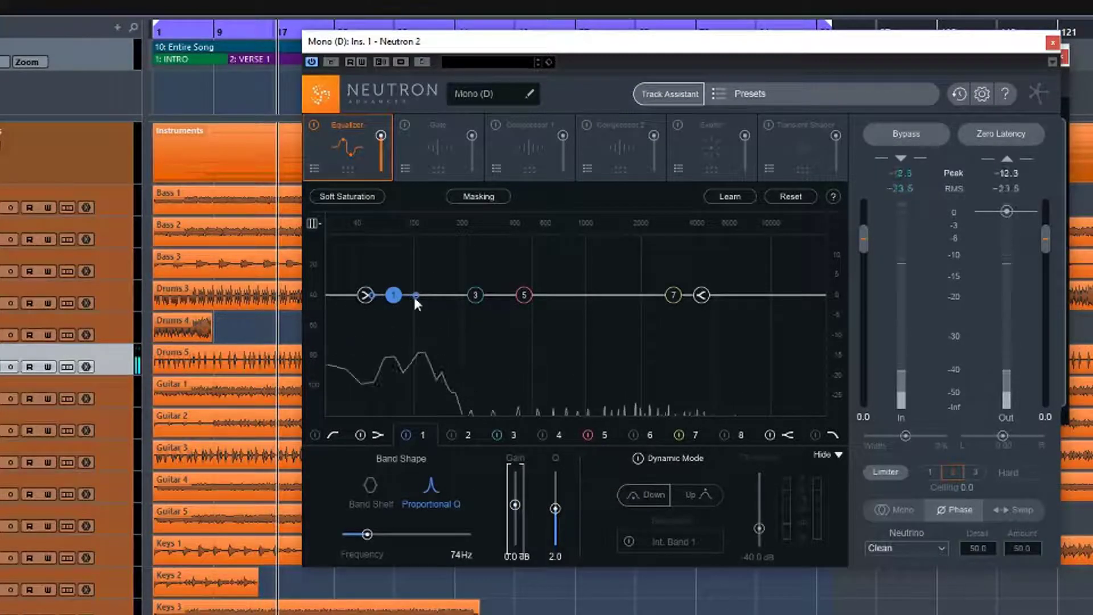
pyautogui.click(476, 295)
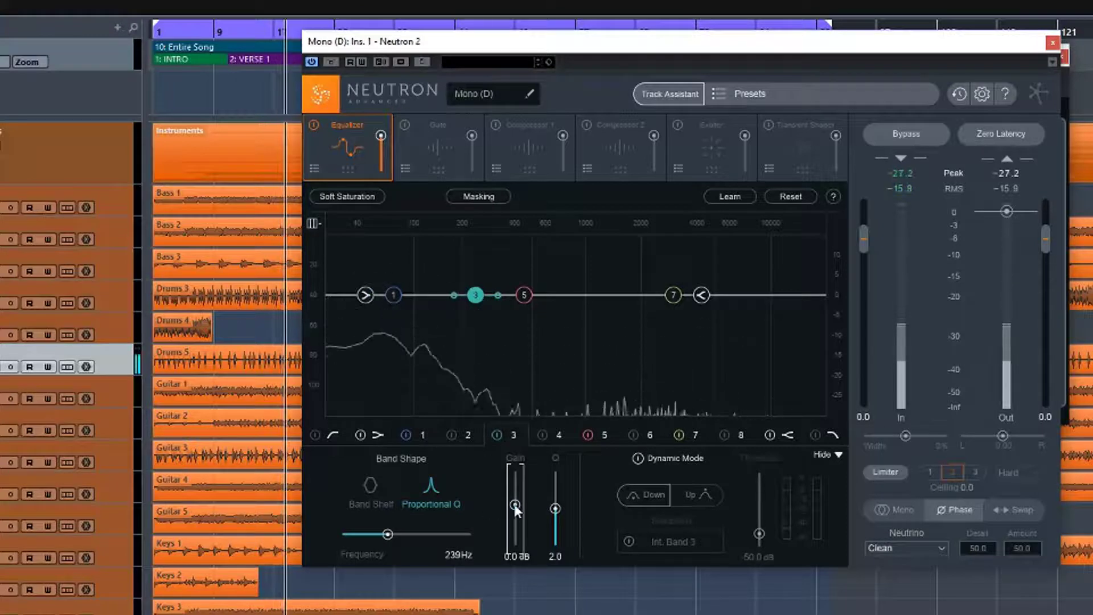
pyautogui.moveTo(514, 505); pyautogui.dragTo(516, 473)
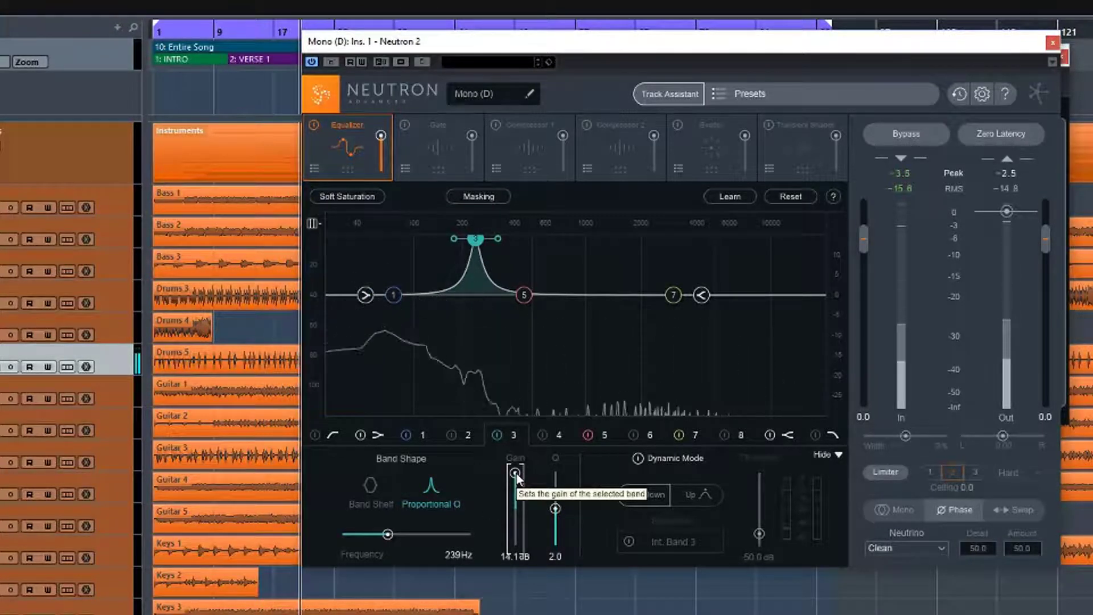
pyautogui.moveTo(516, 473)
pyautogui.mouseDown()
pyautogui.moveTo(518, 507)
pyautogui.moveTo(514, 472)
pyautogui.mouseUp()
# - Boost band 5 to about 12 dB and band 7 to about 13 dB in turn, return them to 0.4 and 0.5 dB, and stop playback
pyautogui.click(522, 295)
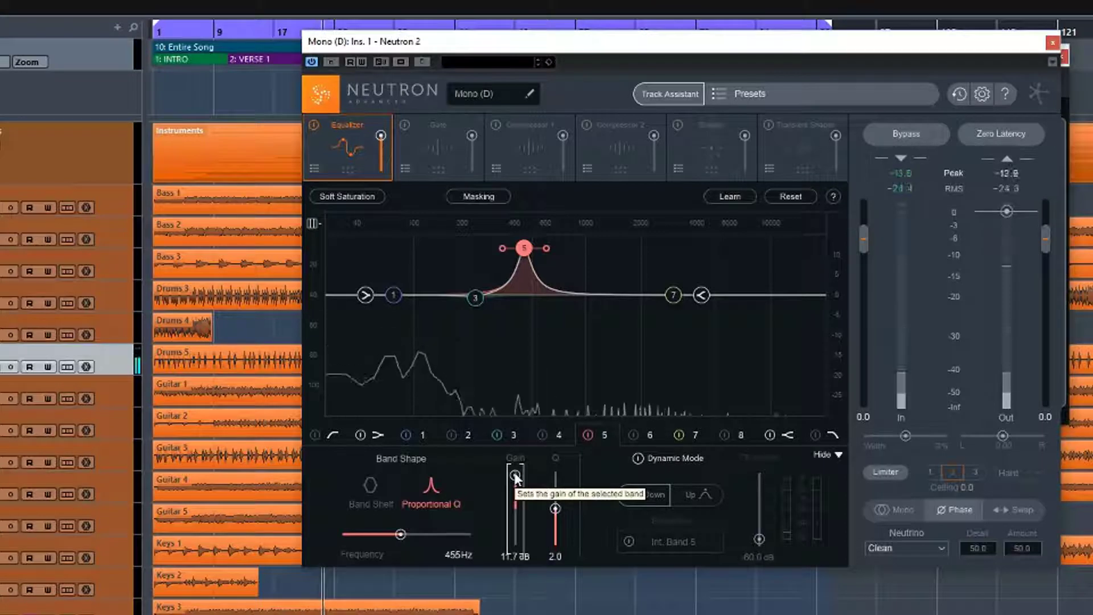
pyautogui.moveTo(514, 474); pyautogui.dragTo(514, 501)
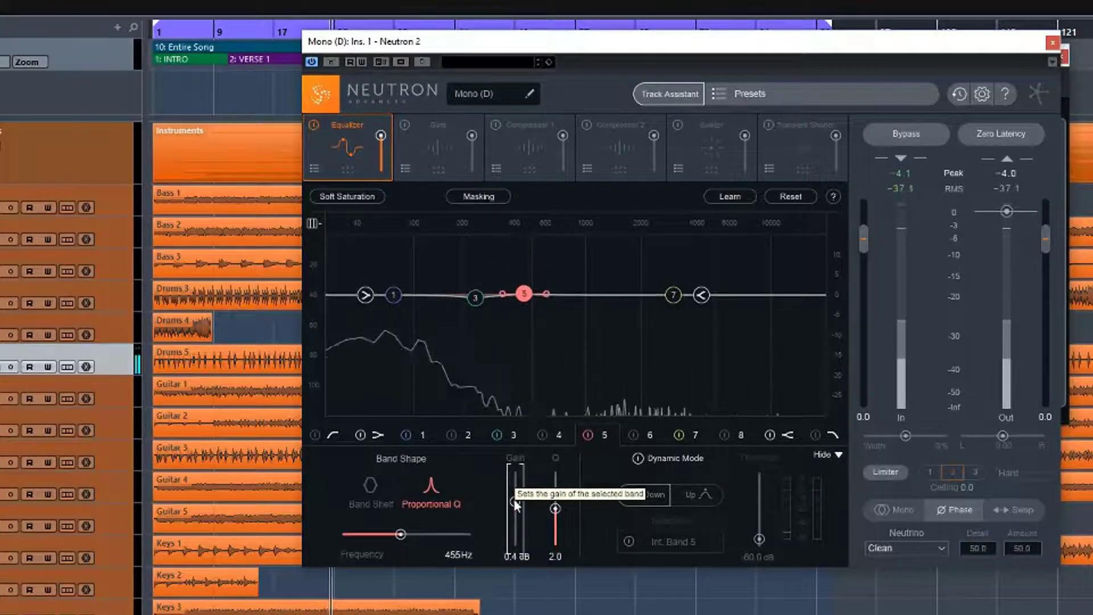
pyautogui.click(672, 295)
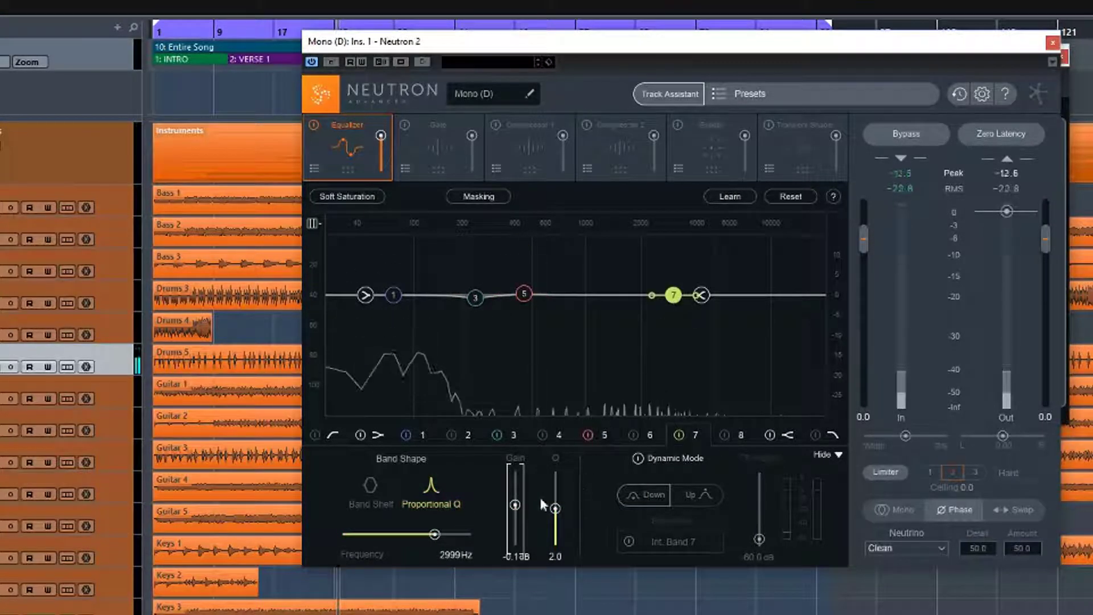
pyautogui.moveTo(514, 504); pyautogui.dragTo(514, 474)
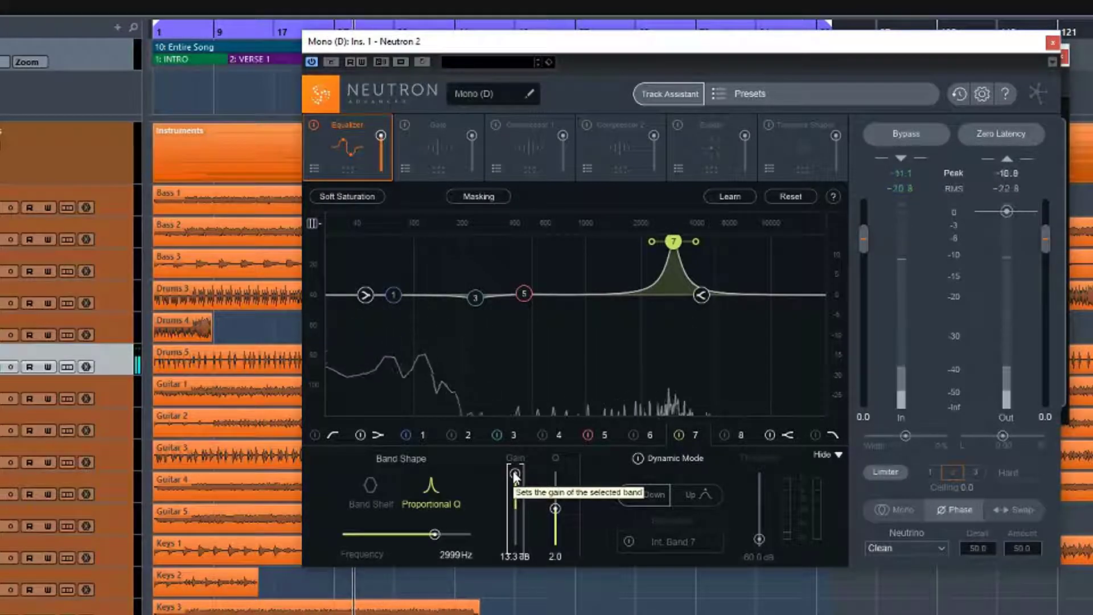
pyautogui.moveTo(514, 474); pyautogui.dragTo(518, 498)
pyautogui.press('space')
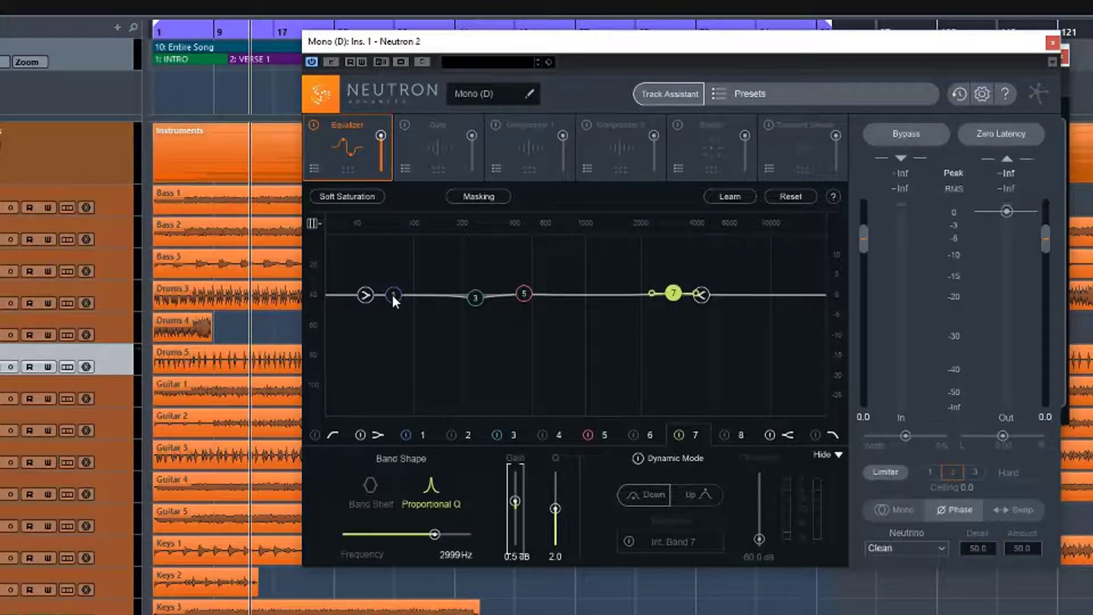
# - Switch the Masking meter on and back off
pyautogui.click(490, 196)
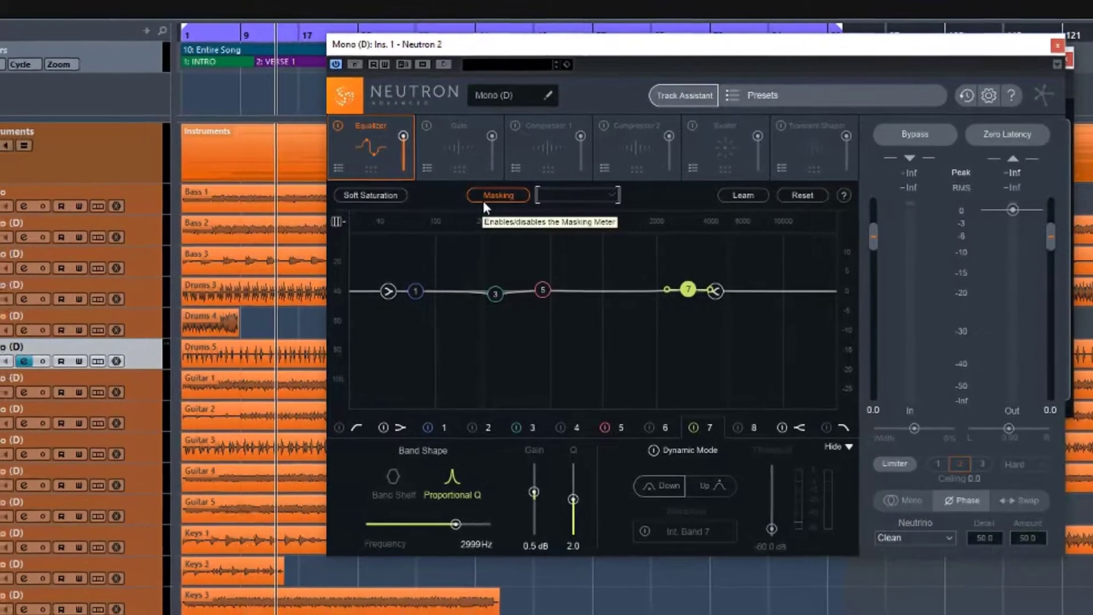
pyautogui.click(471, 196)
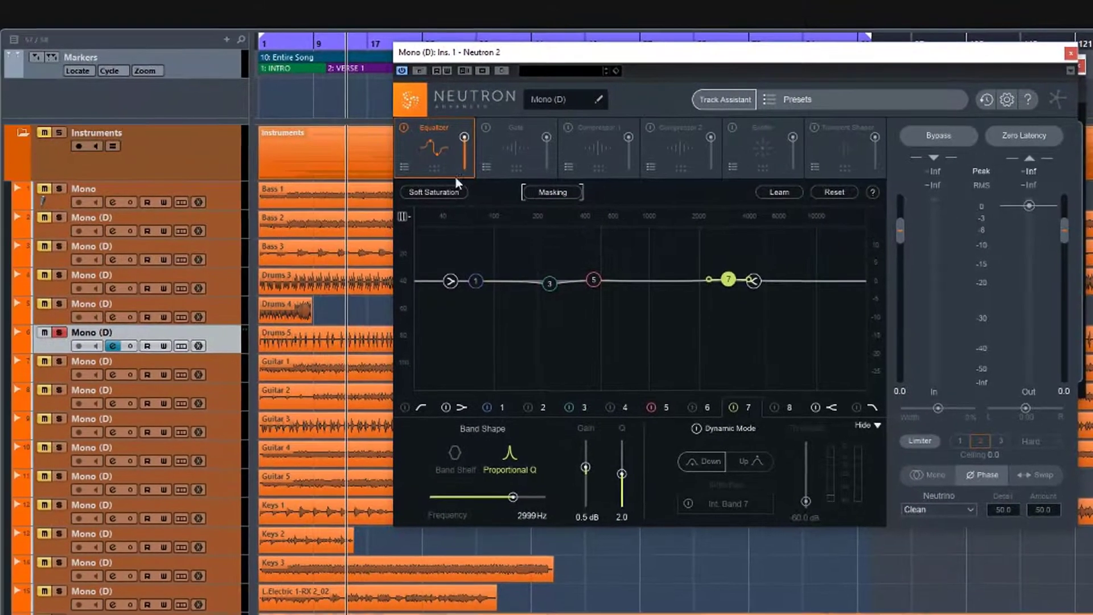
# - Solo the Mono track holding the Bass 1 clip and load Neutron 2 into its first insert slot
pyautogui.click(216, 201)
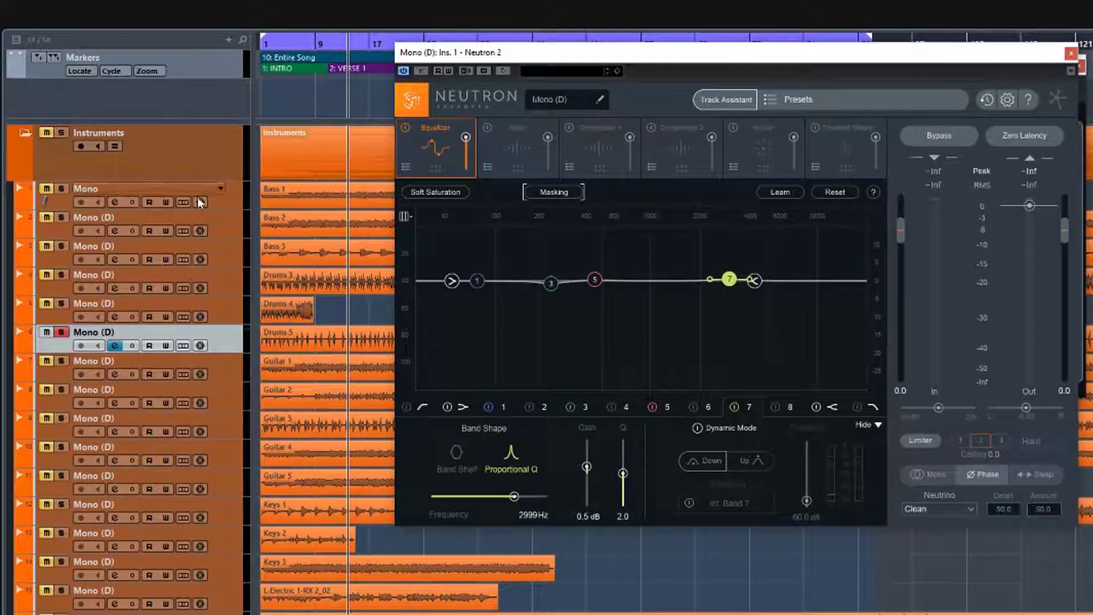
pyautogui.click(61, 189)
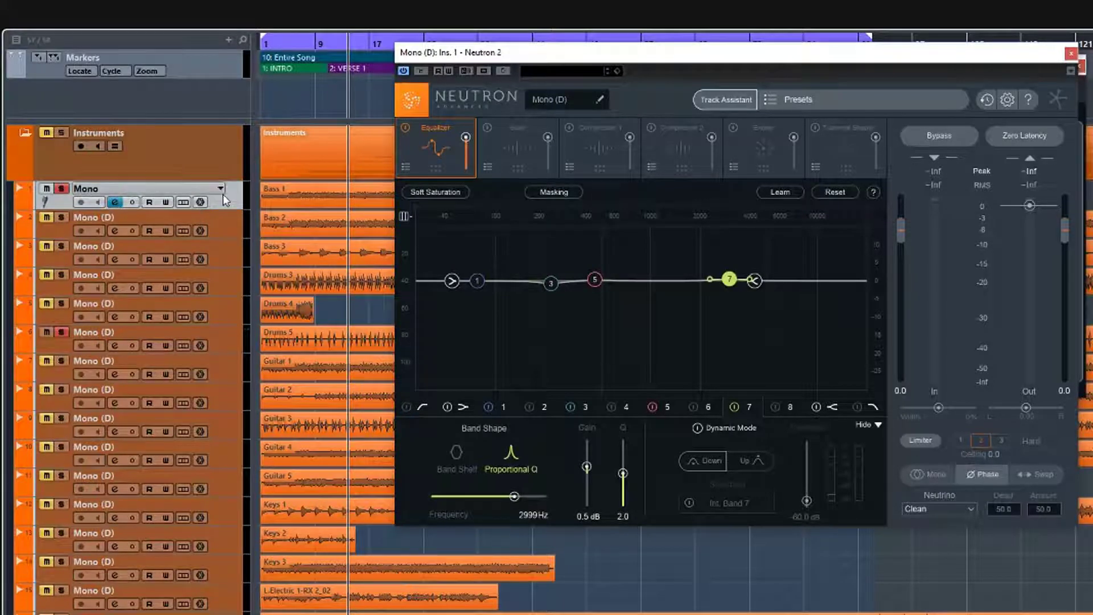
pyautogui.click(113, 203)
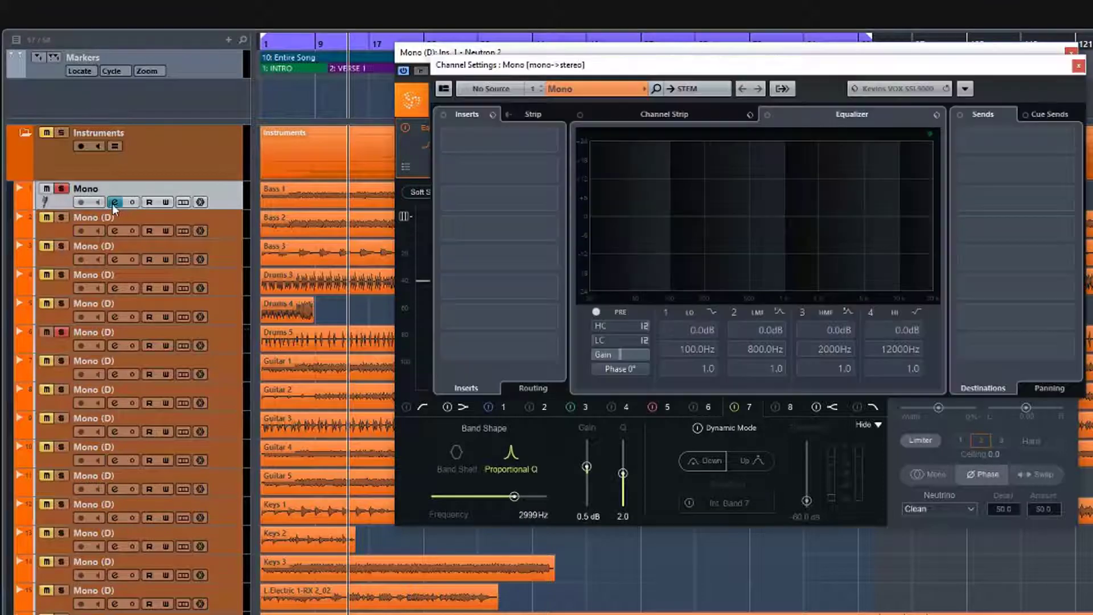
pyautogui.click(552, 137)
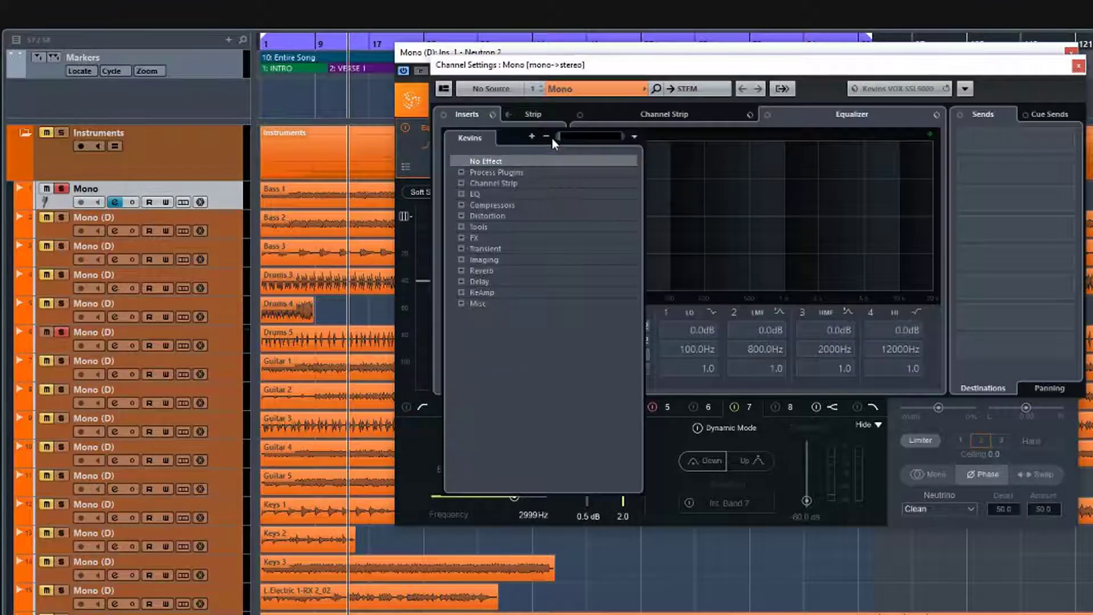
pyautogui.write('neutro')
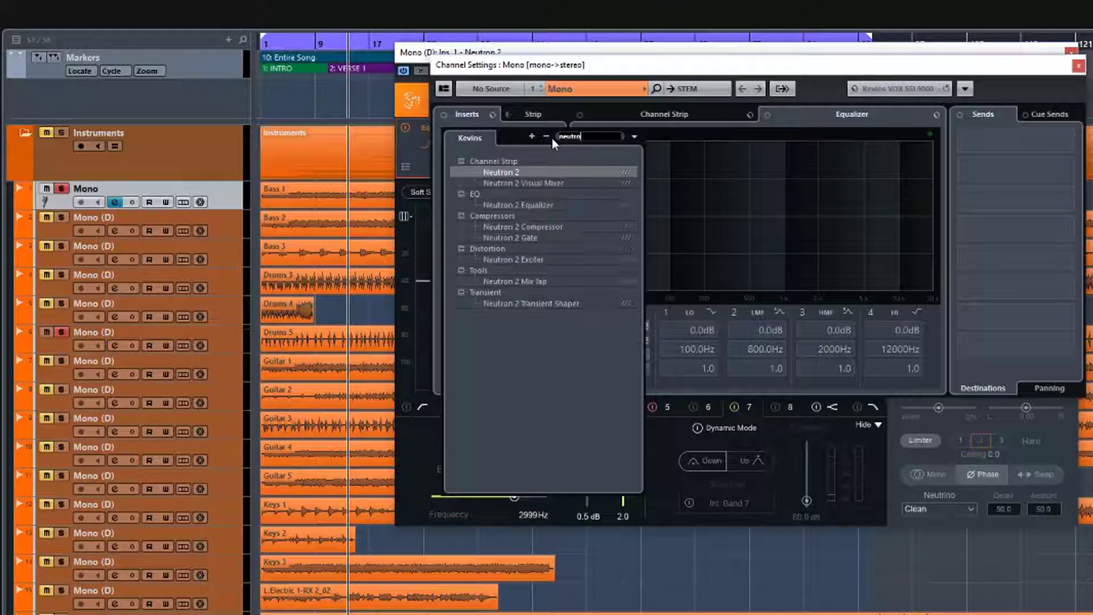
pyautogui.press('Escape')
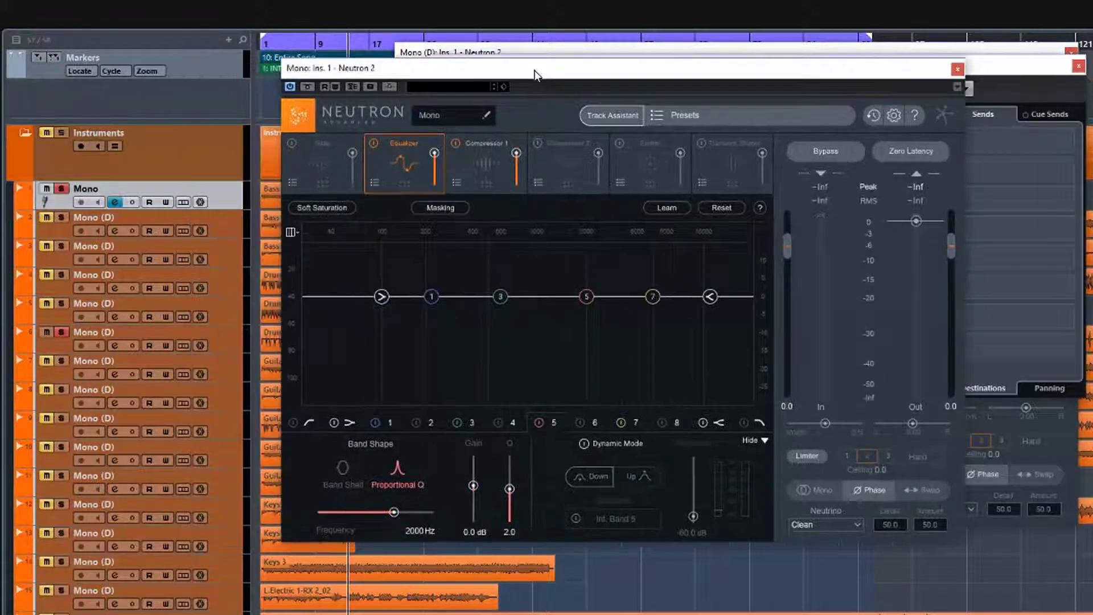
# - In the new Neutron 2 instance, place Equalizer first with Compressor 1 off, and name the instance Bass before closing its window
pyautogui.moveTo(536, 74); pyautogui.dragTo(635, 78)
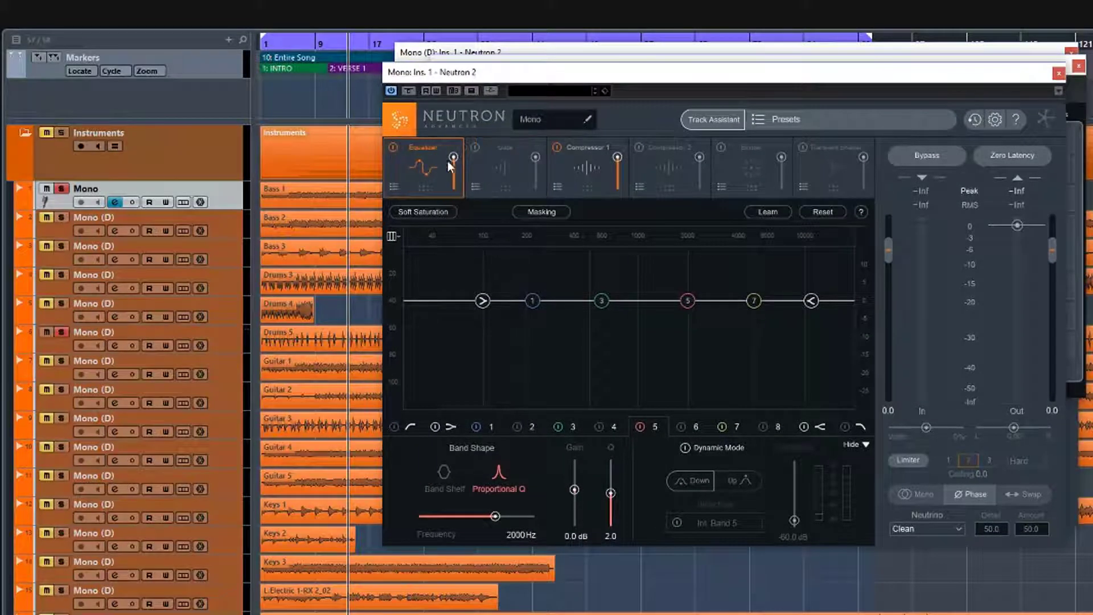
pyautogui.click(557, 147)
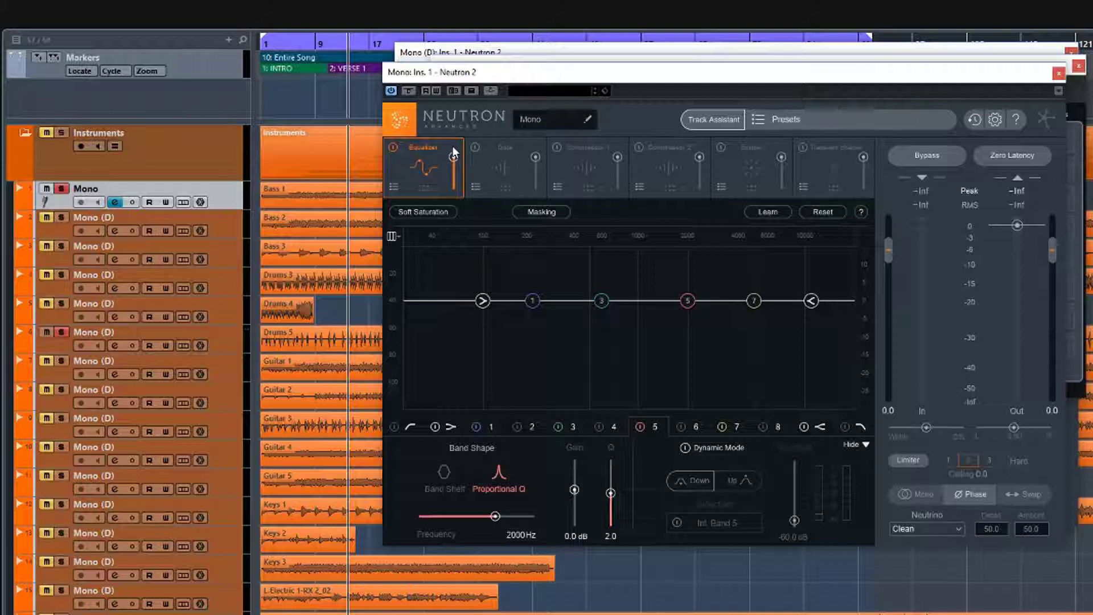
pyautogui.click(588, 119)
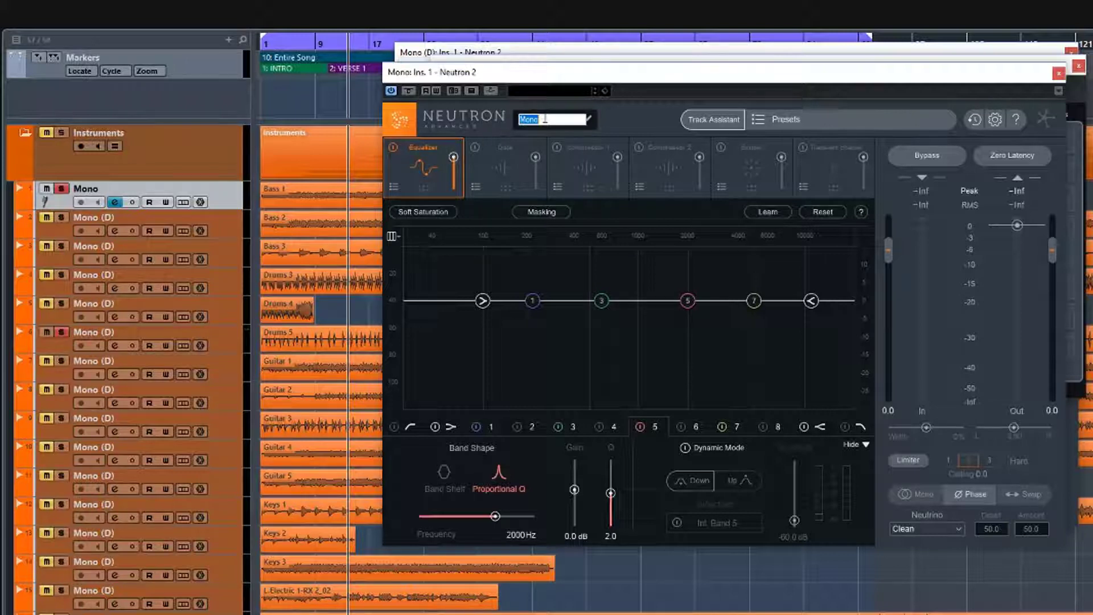
pyautogui.write('Bass')
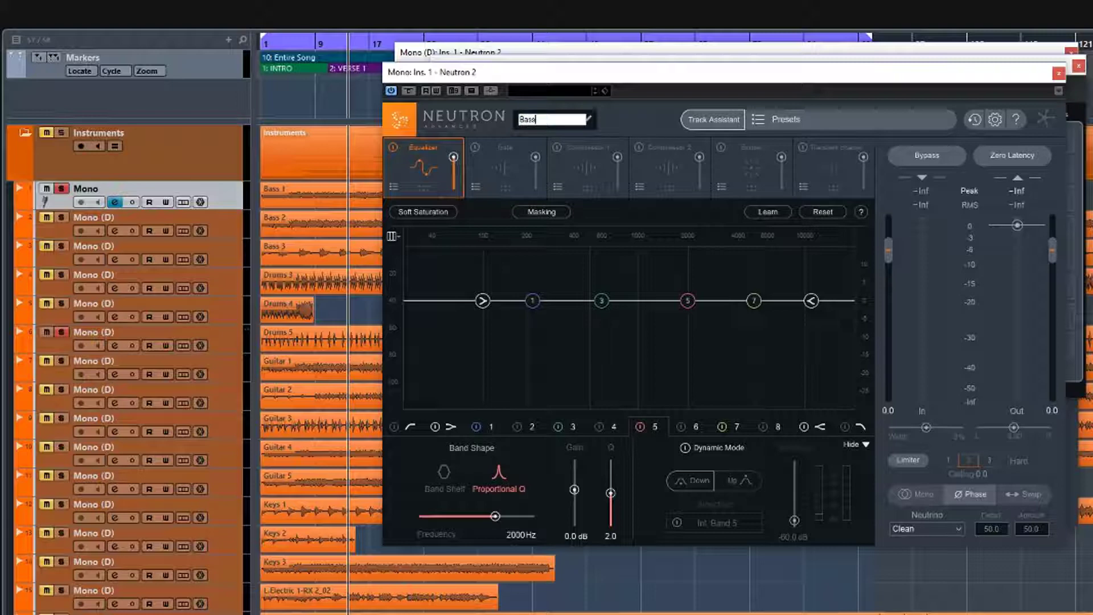
pyautogui.press('Return')
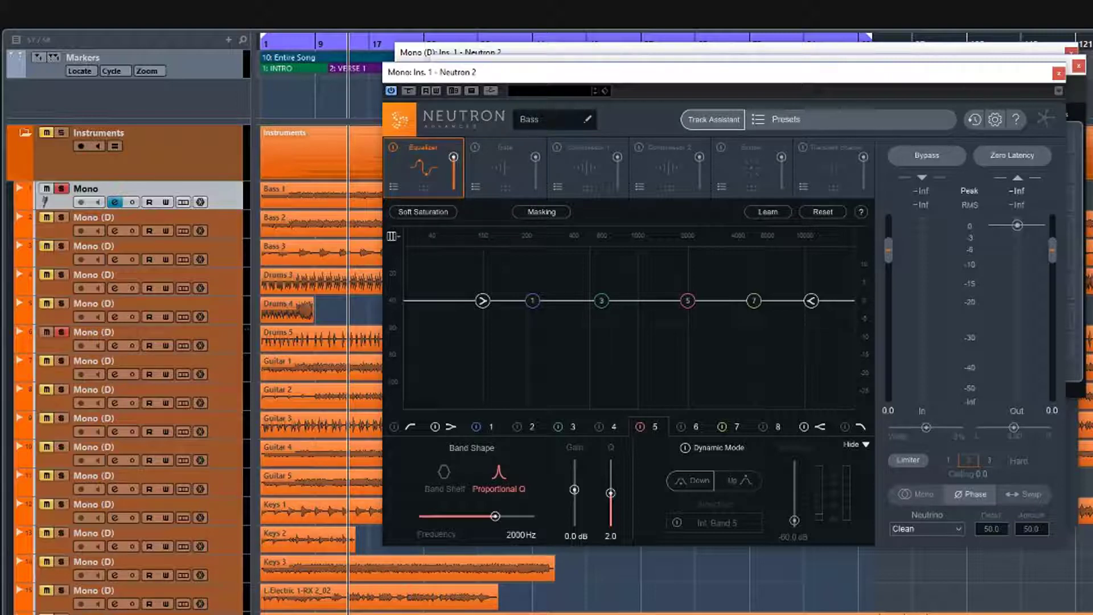
pyautogui.click(1059, 73)
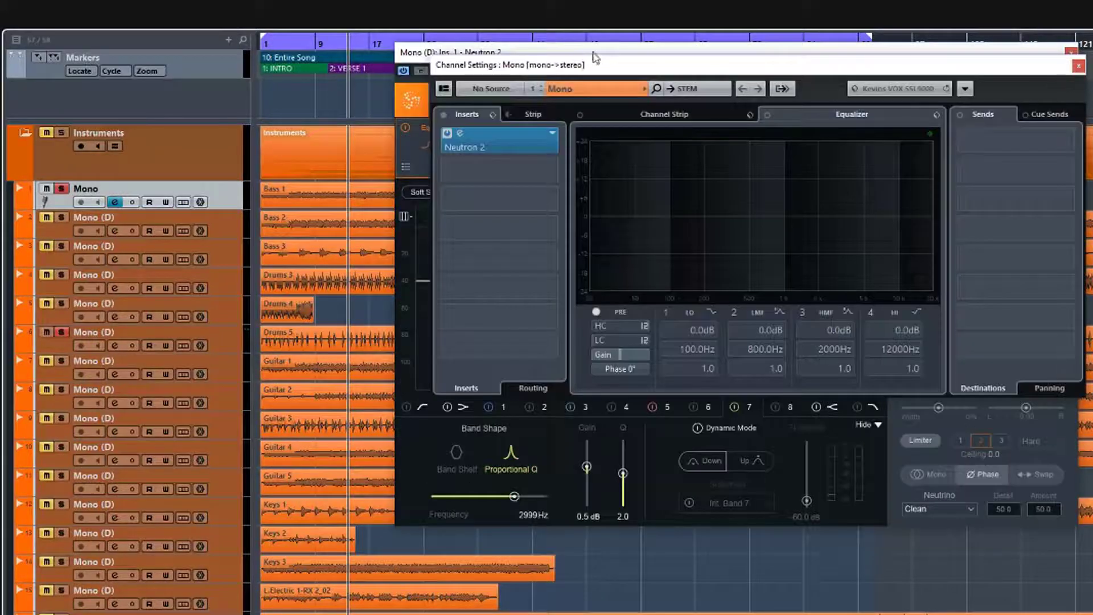
# - Bring the Drums 5 track's Neutron 2 window to the front and name that instance Kick
pyautogui.click(958, 57)
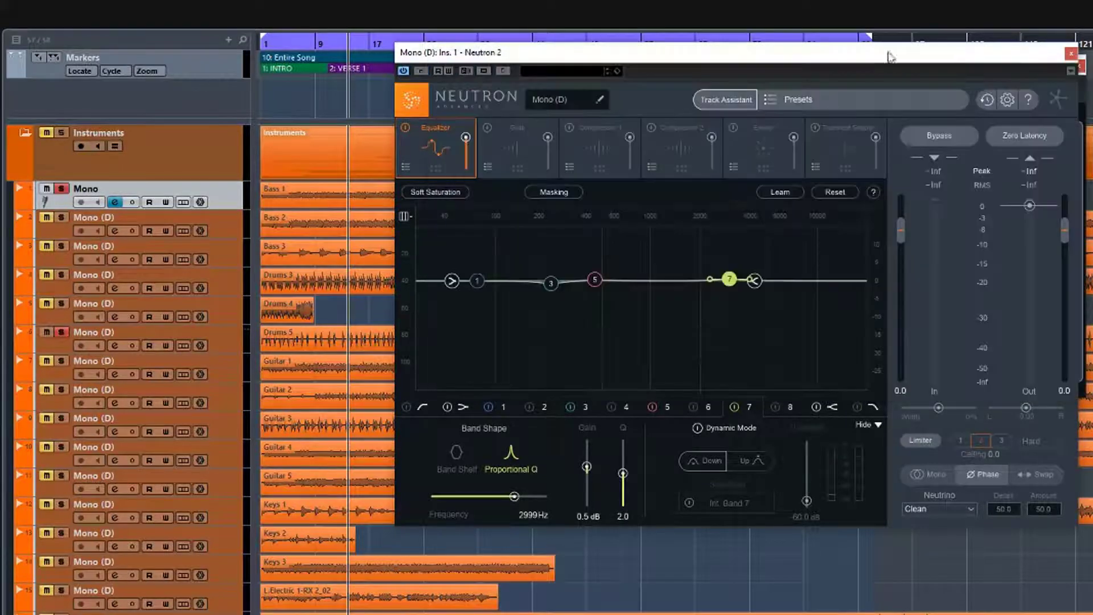
pyautogui.click(567, 100)
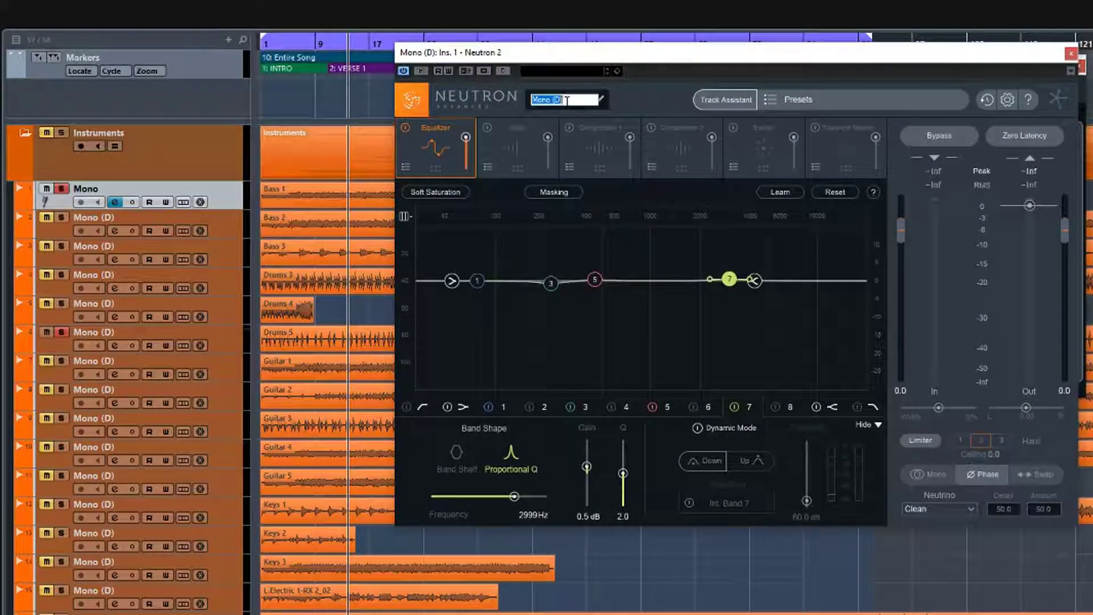
pyautogui.write('Kick')
pyautogui.press('Return')
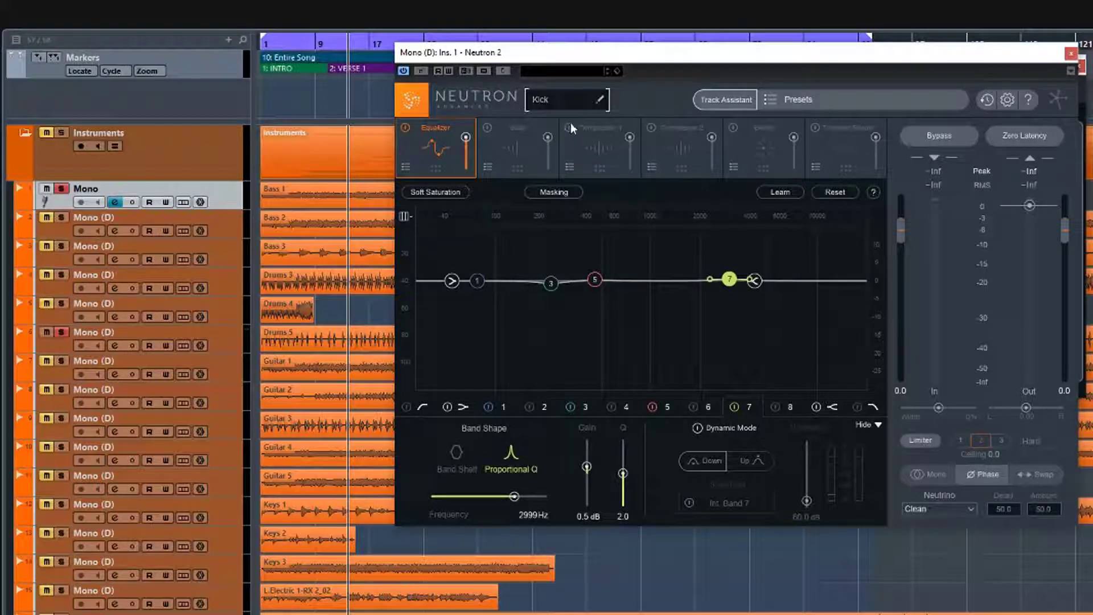
# - Enable the Masking meter in the Kick instance's Equalizer and choose Bass as the comparison instance
pyautogui.moveTo(577, 57); pyautogui.dragTo(550, 66)
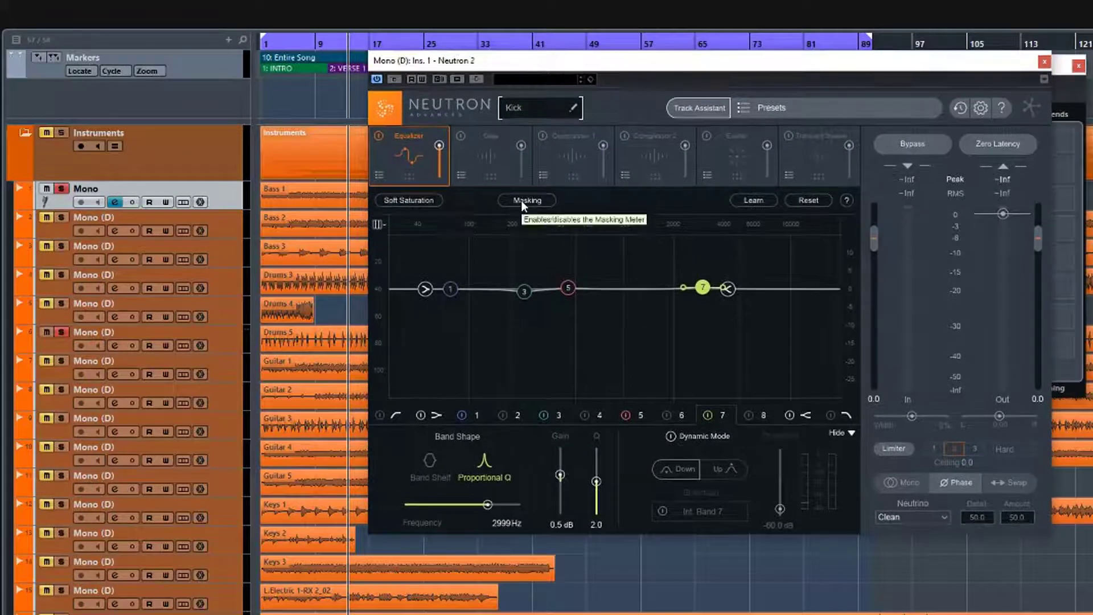
pyautogui.click(521, 200)
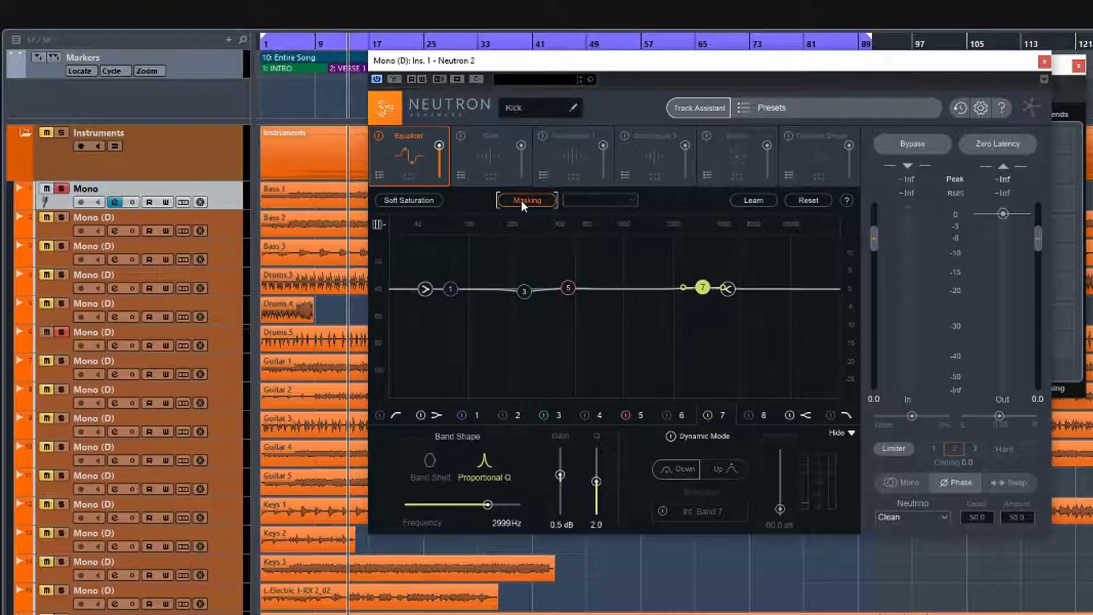
pyautogui.click(634, 200)
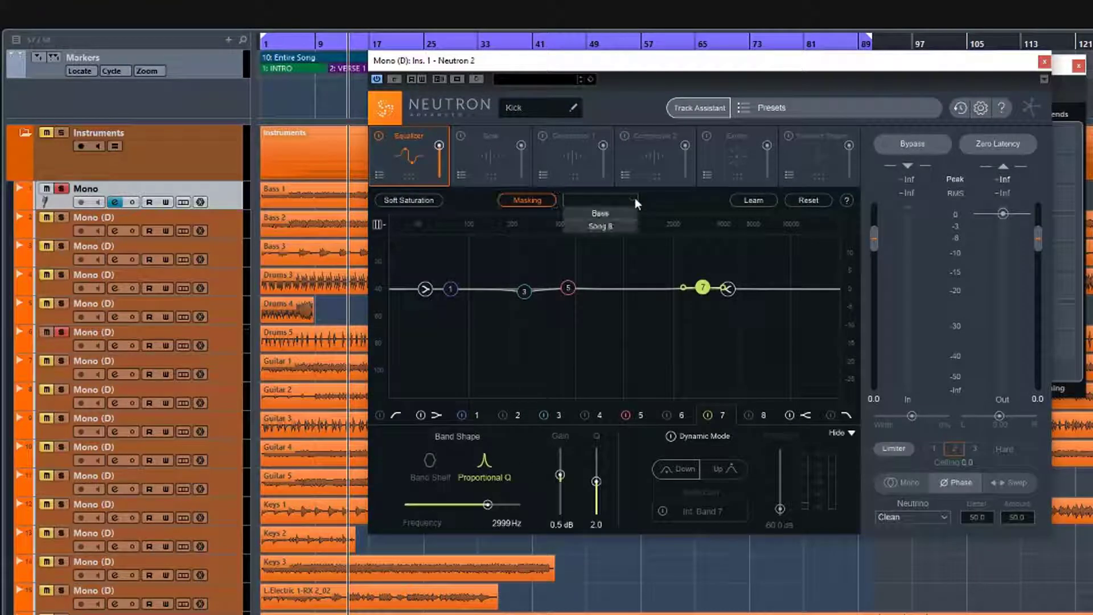
pyautogui.click(605, 215)
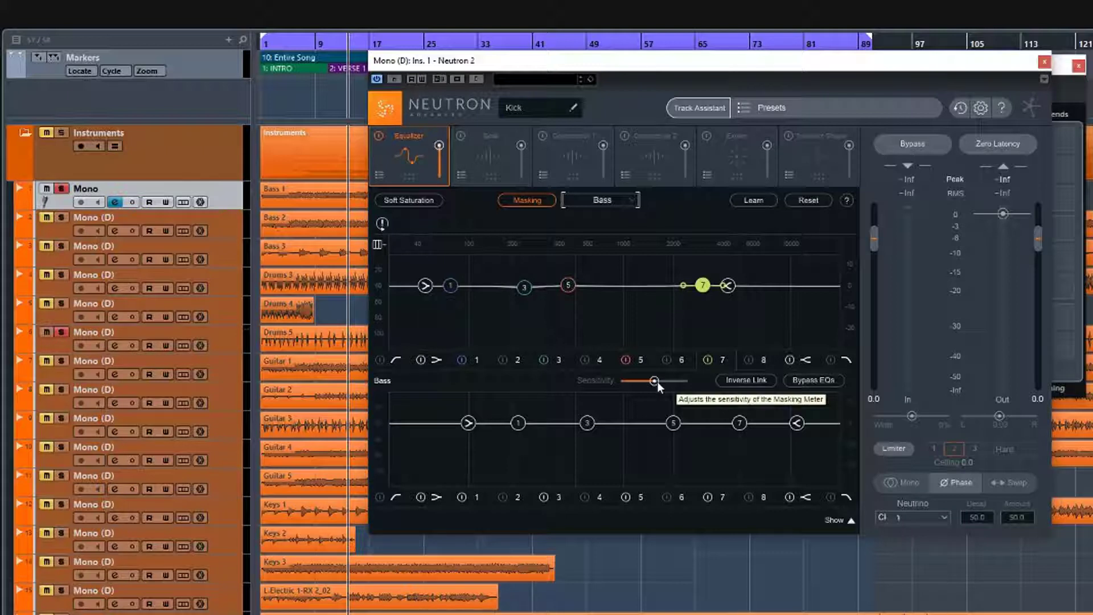
# - Try a high and a low Sensitivity on the Masking meter during playback, and clear the masking histogram
pyautogui.press('space')
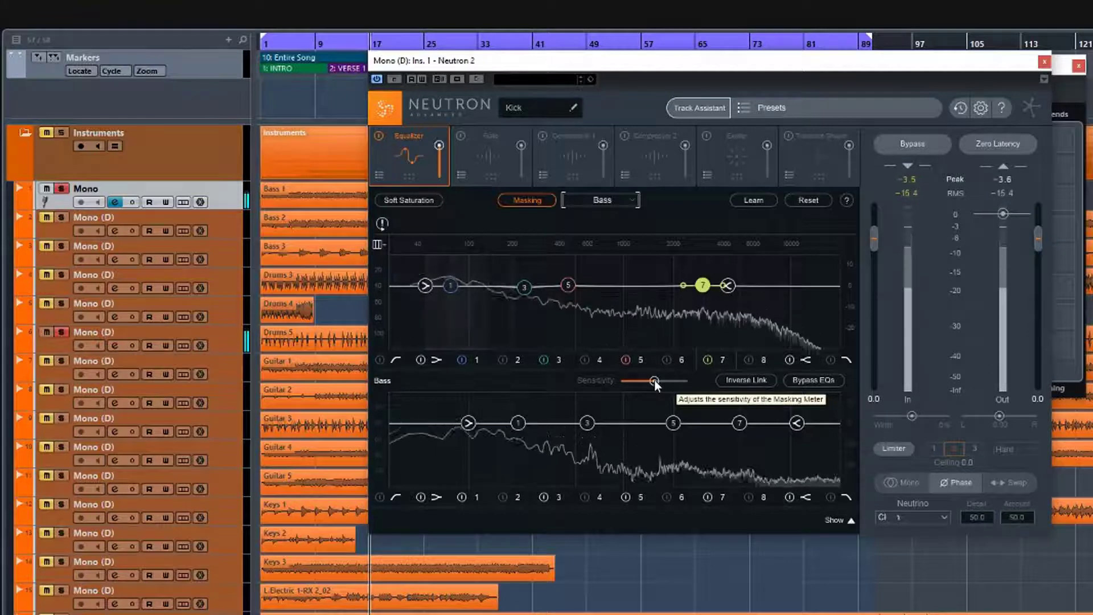
pyautogui.moveTo(654, 380); pyautogui.dragTo(678, 380)
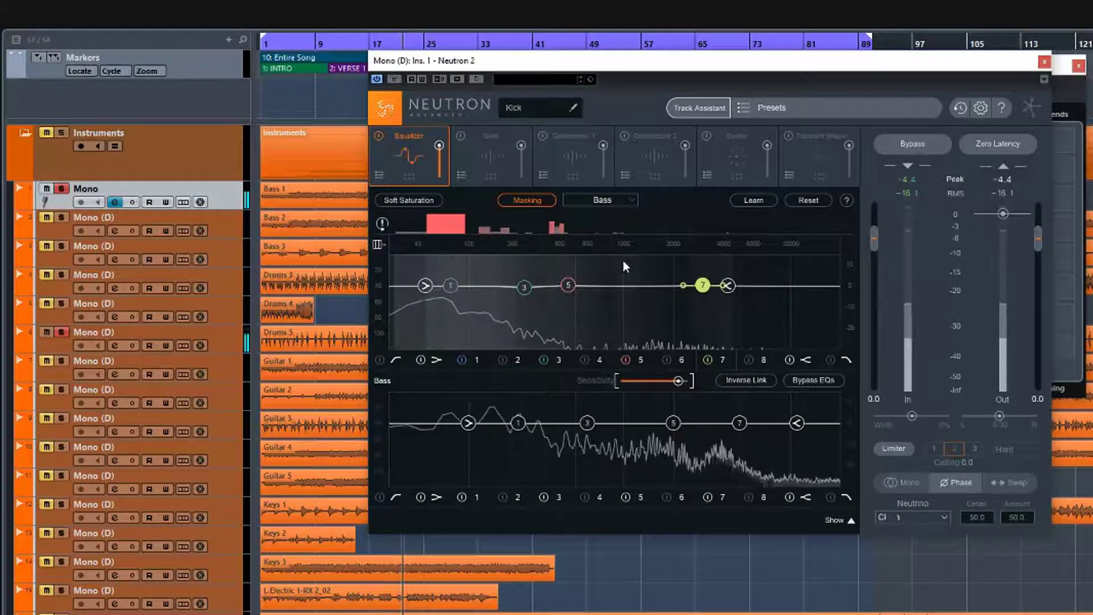
pyautogui.moveTo(678, 380); pyautogui.dragTo(637, 386)
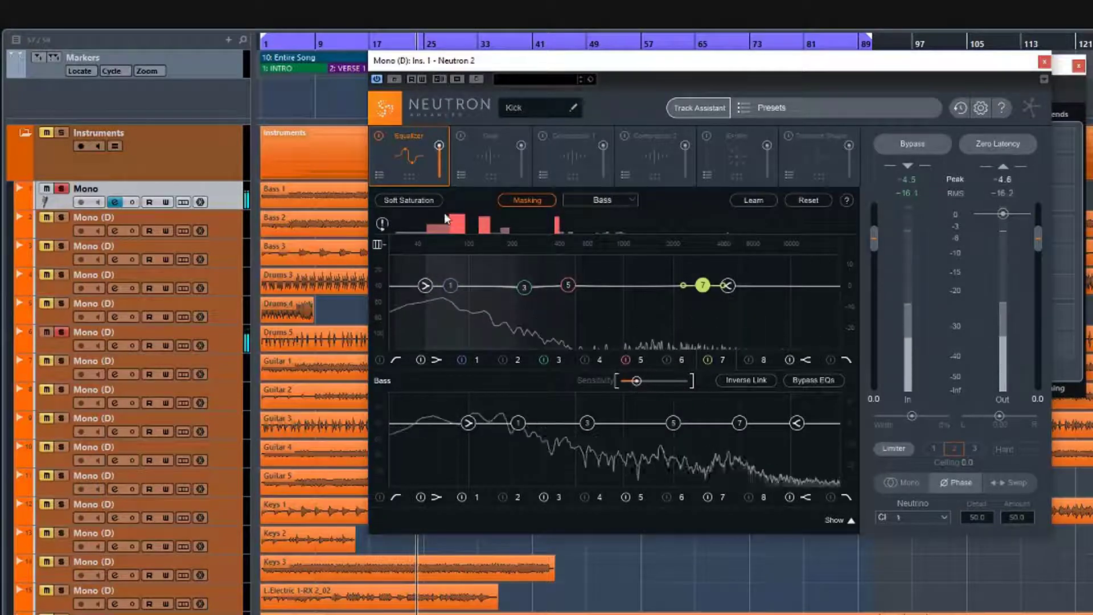
pyautogui.click(382, 223)
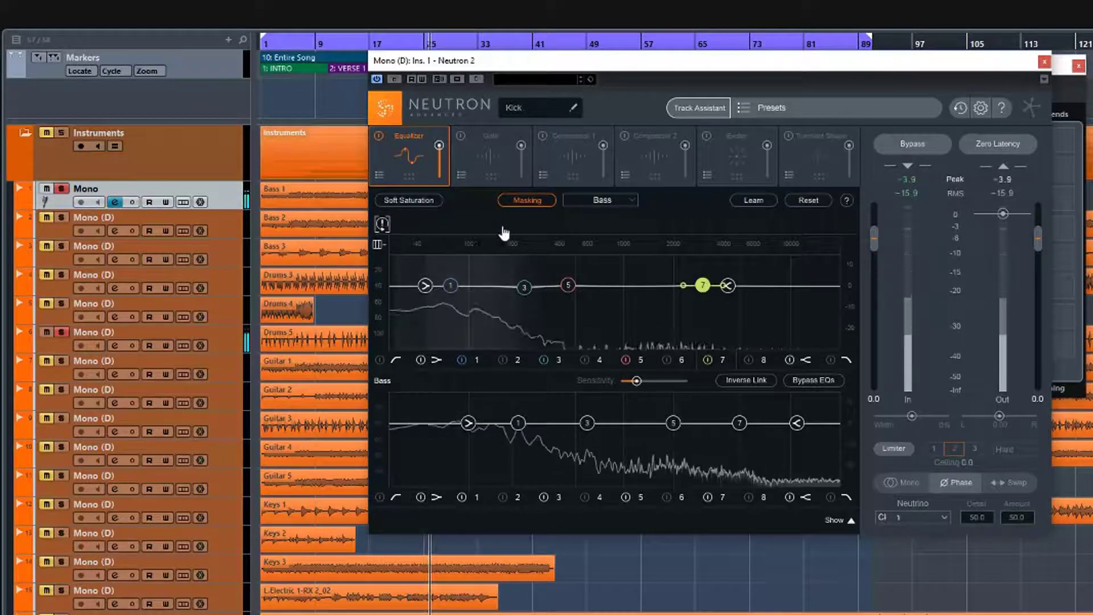
pyautogui.press('space')
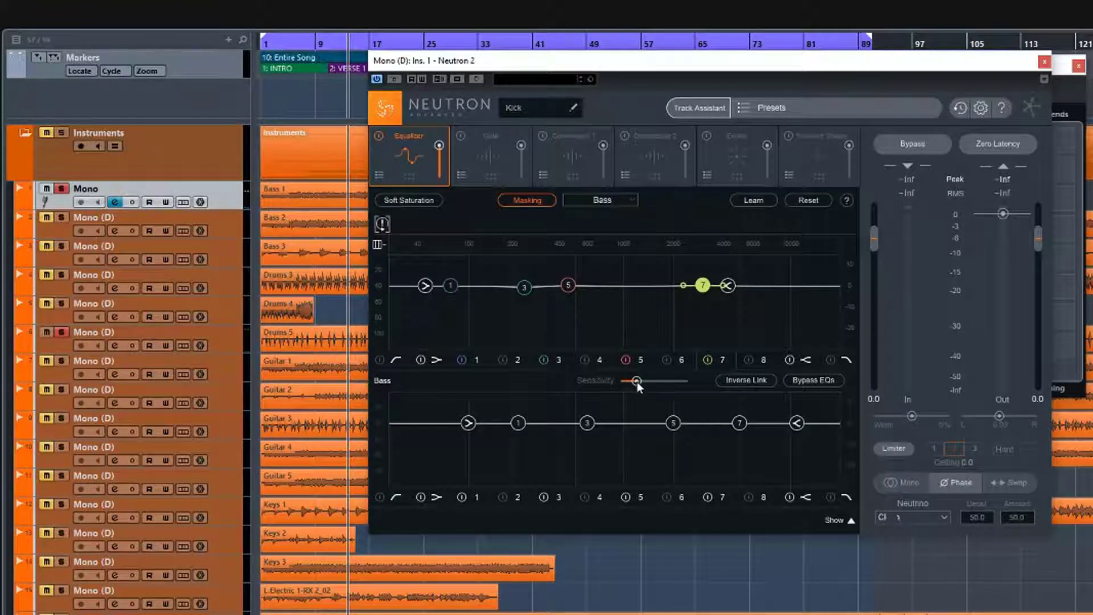
# - Play the kick and bass again, raise the Masking meter's Sensitivity to about three quarters, and stop playback
pyautogui.press('space')
pyautogui.moveTo(637, 380); pyautogui.dragTo(671, 385)
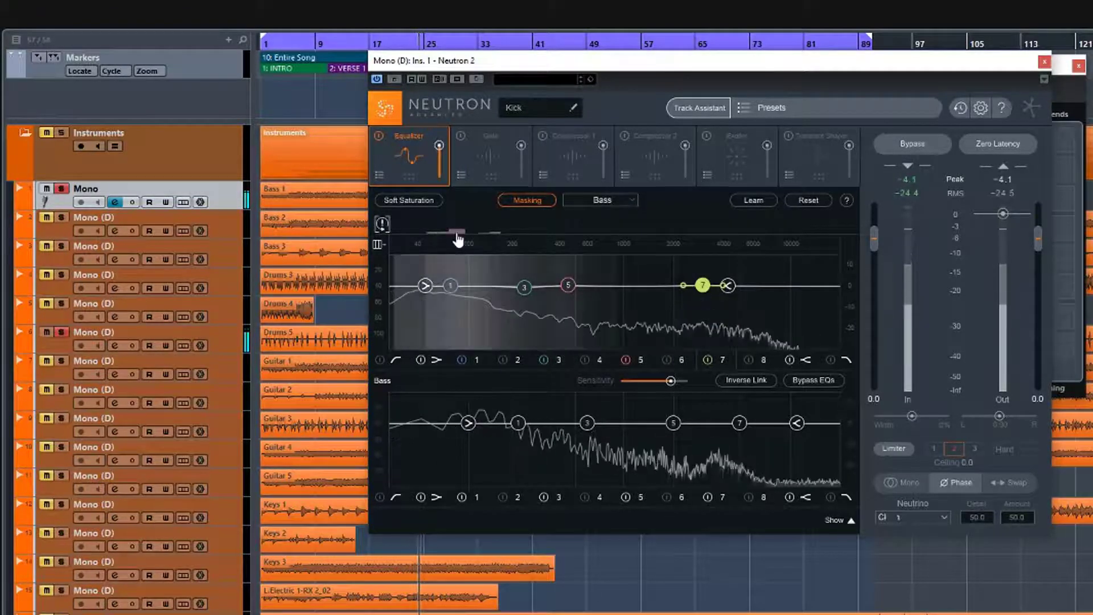
pyautogui.press('space')
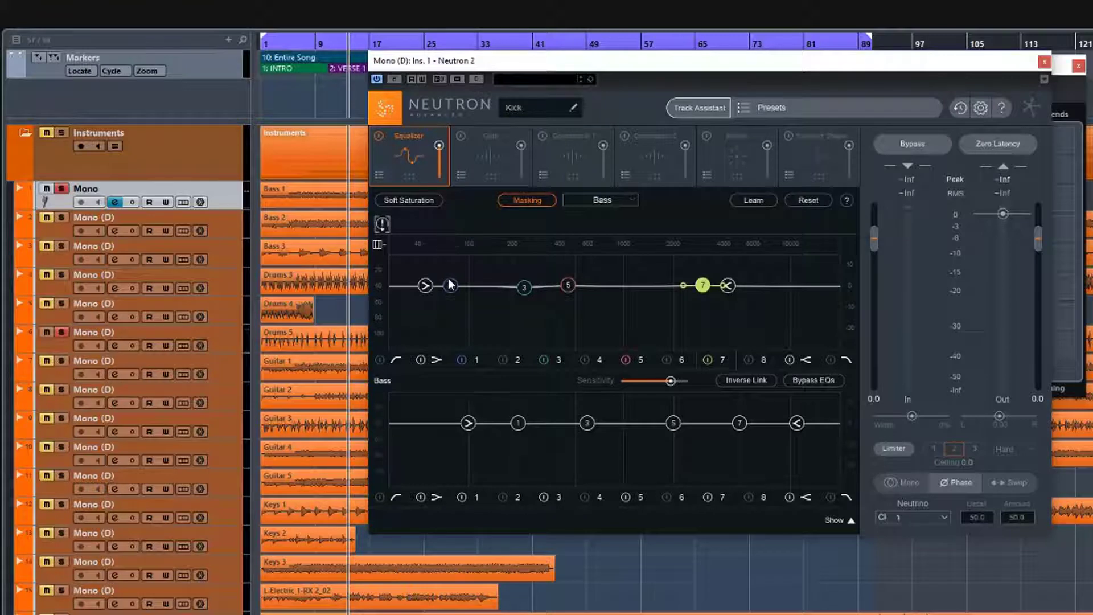
# - Try Kick EQ band 3 as a low-frequency boost, and return it to about -0.5 dB near 143 Hz
pyautogui.click(525, 287)
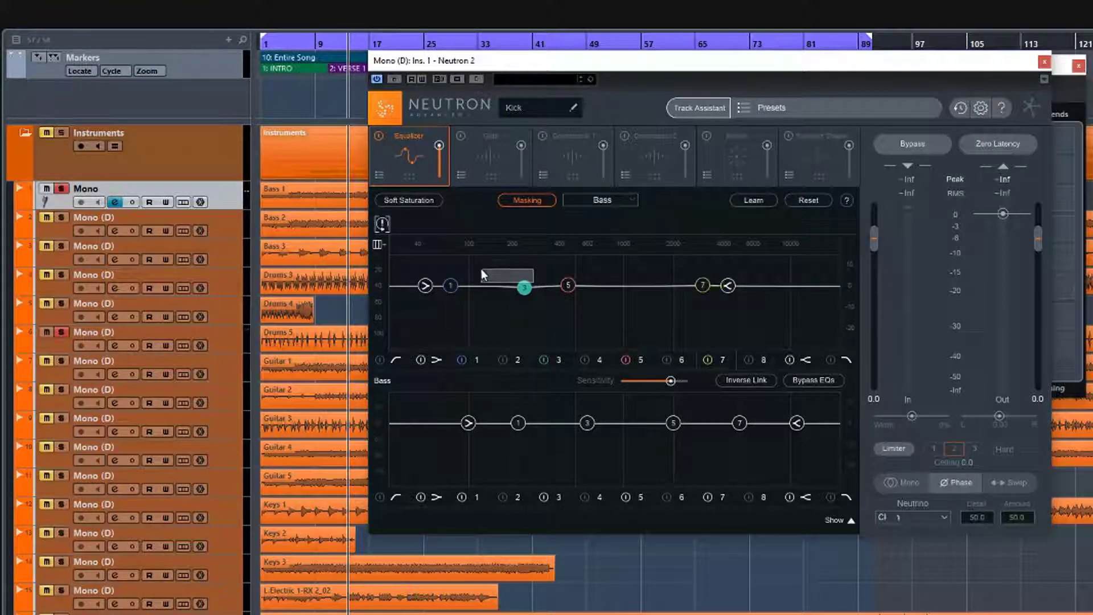
pyautogui.moveTo(522, 287); pyautogui.dragTo(463, 267)
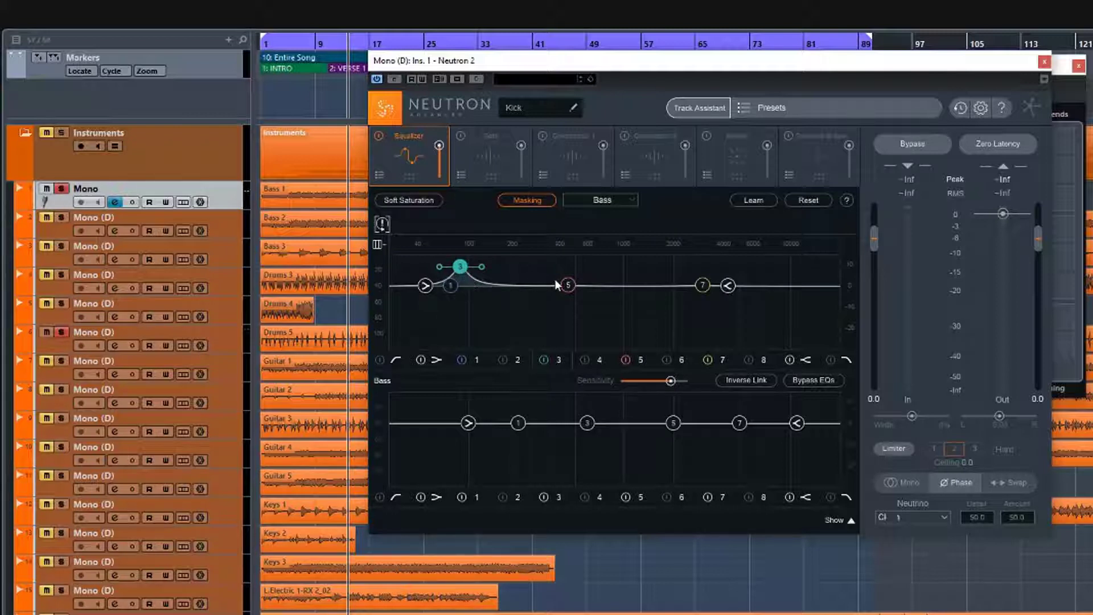
pyautogui.moveTo(460, 271); pyautogui.dragTo(489, 286)
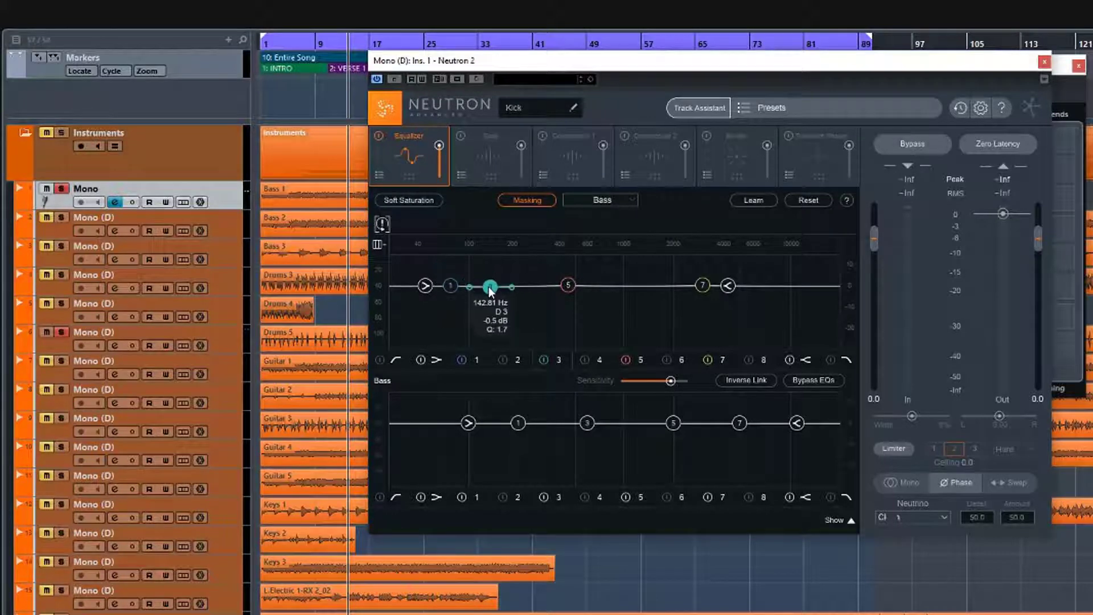
# - Turn on Inverse Link and boost Kick EQ band 3 by about 10.8 dB near 84 Hz, mirroring it as a cut on Bass
pyautogui.click(749, 379)
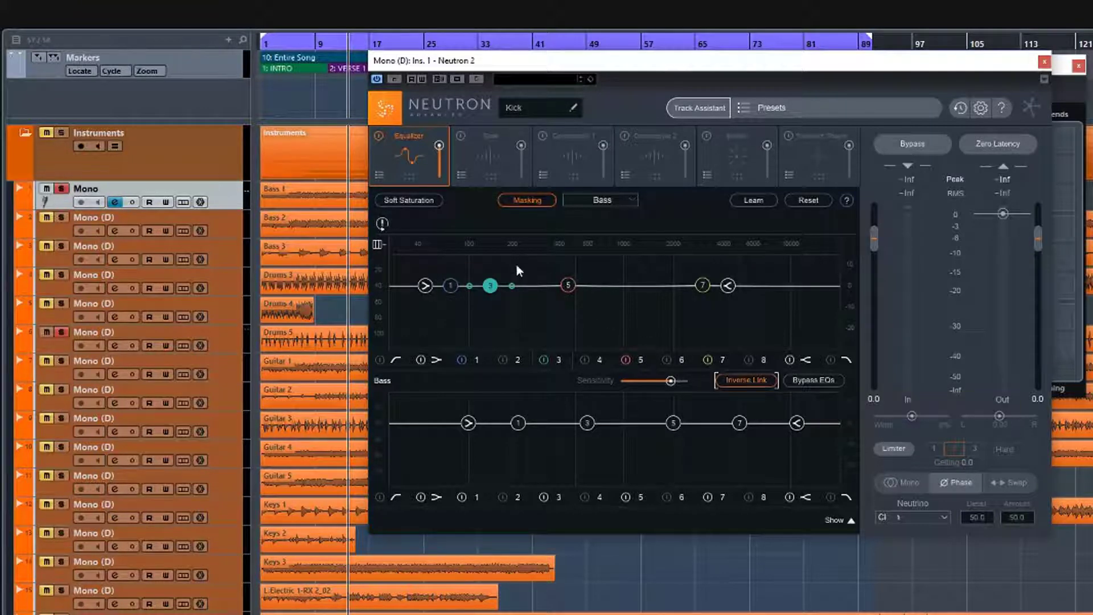
pyautogui.moveTo(488, 285); pyautogui.dragTo(456, 263)
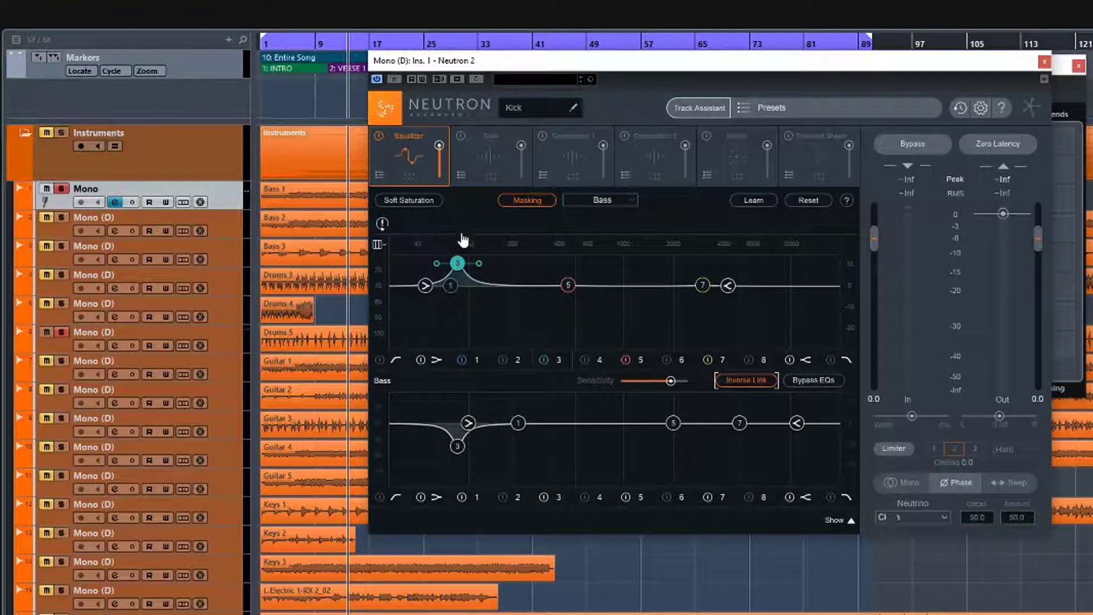
pyautogui.moveTo(480, 263)
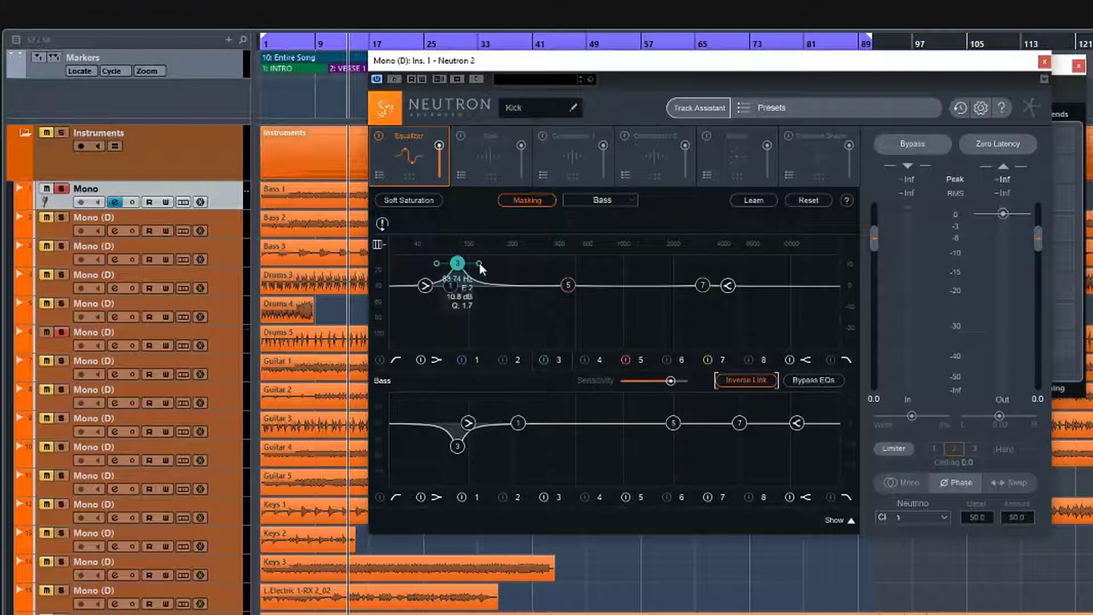
pyautogui.moveTo(481, 262); pyautogui.dragTo(459, 266)
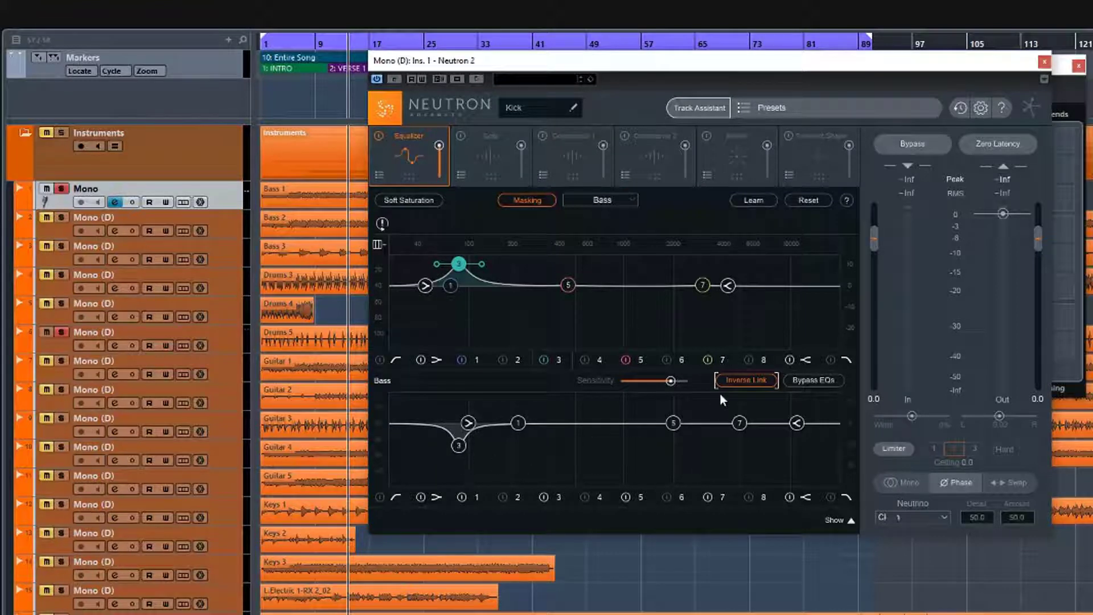
# - During playback, raise the inverse-linked Kick band 3 boost slightly further and clear the masking histogram
pyautogui.press('space')
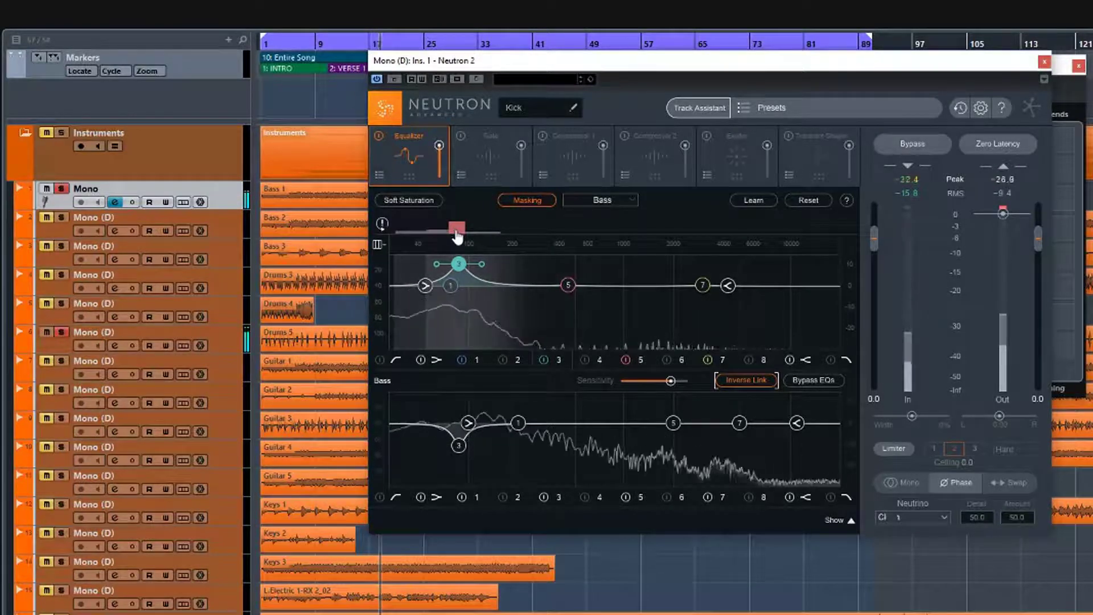
pyautogui.moveTo(459, 263); pyautogui.dragTo(458, 255)
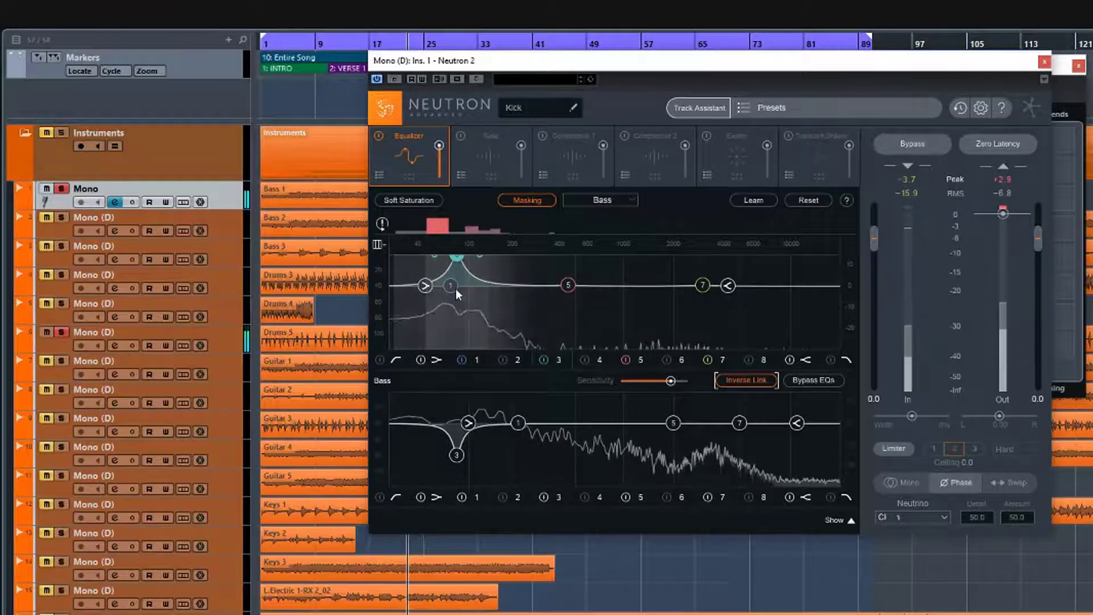
pyautogui.press('space')
pyautogui.press('space')
pyautogui.click(381, 224)
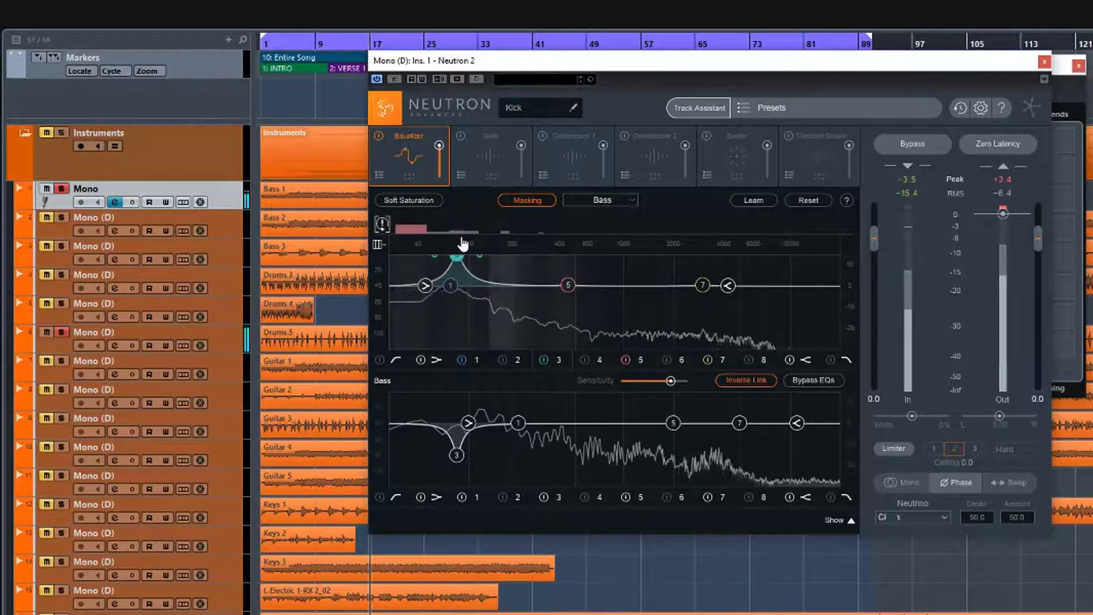
pyautogui.press('space')
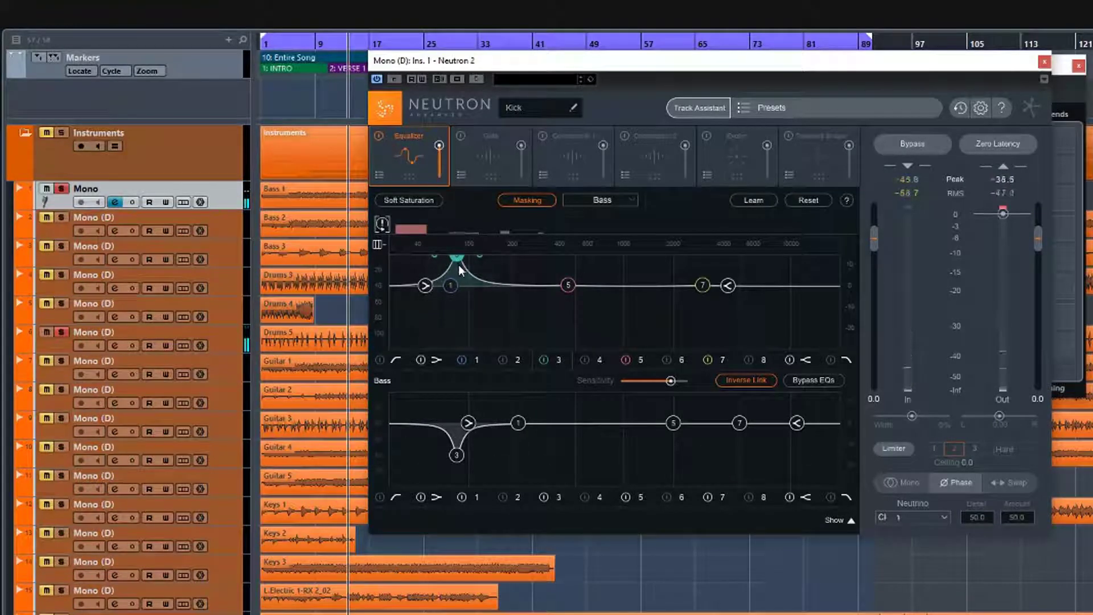
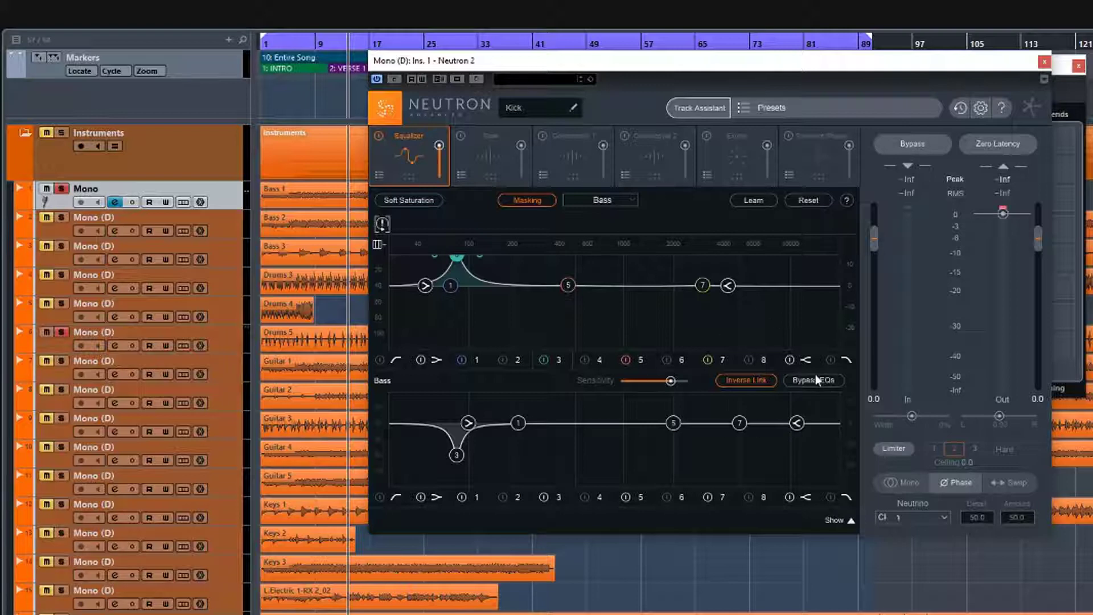
# - Compare the sound with and without both EQs by toggling Bypass EQs during playback, leaving the EQs active
pyautogui.press('space')
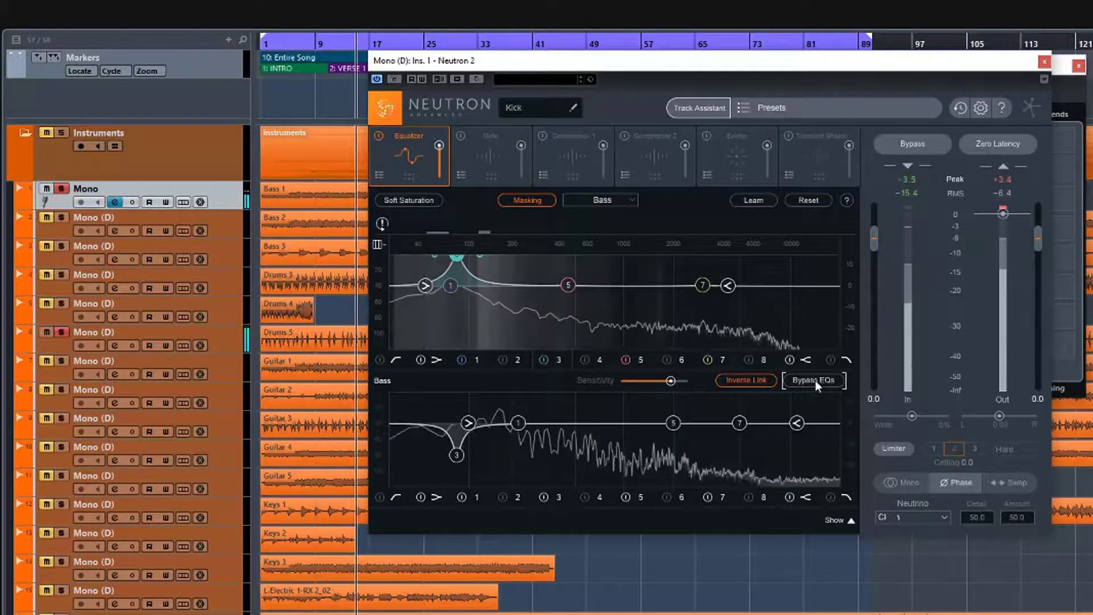
pyautogui.click(815, 381)
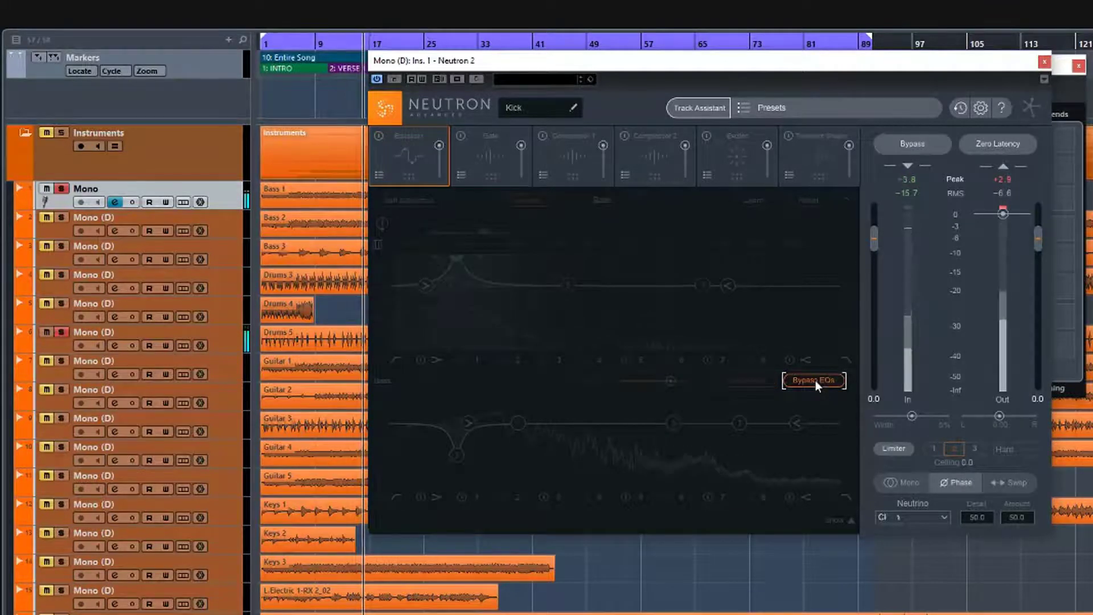
pyautogui.click(815, 380)
pyautogui.press('space')
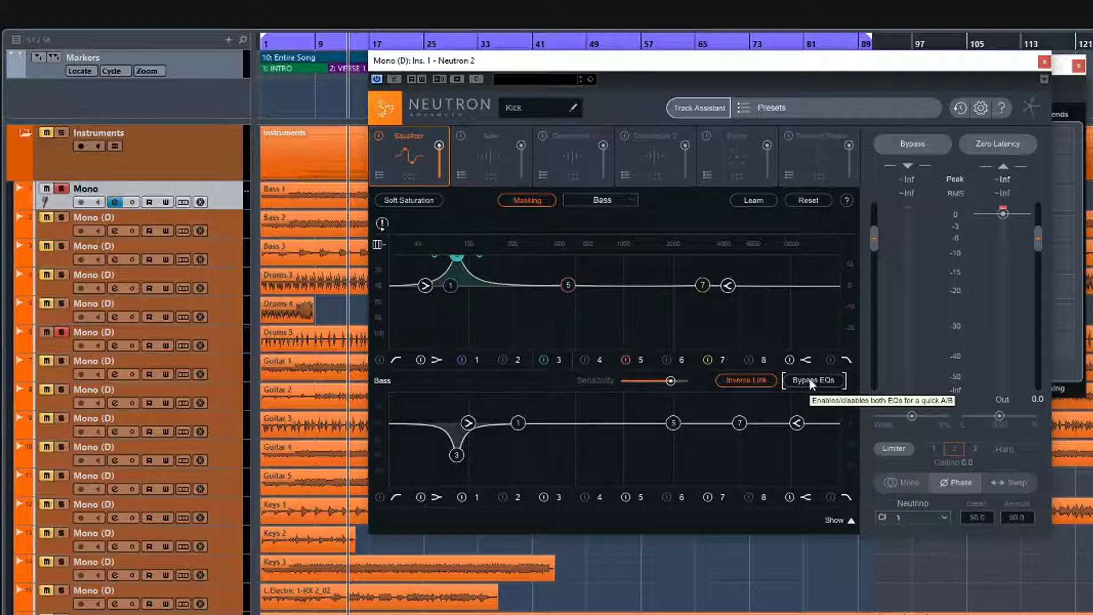
pyautogui.press('space')
pyautogui.click(812, 381)
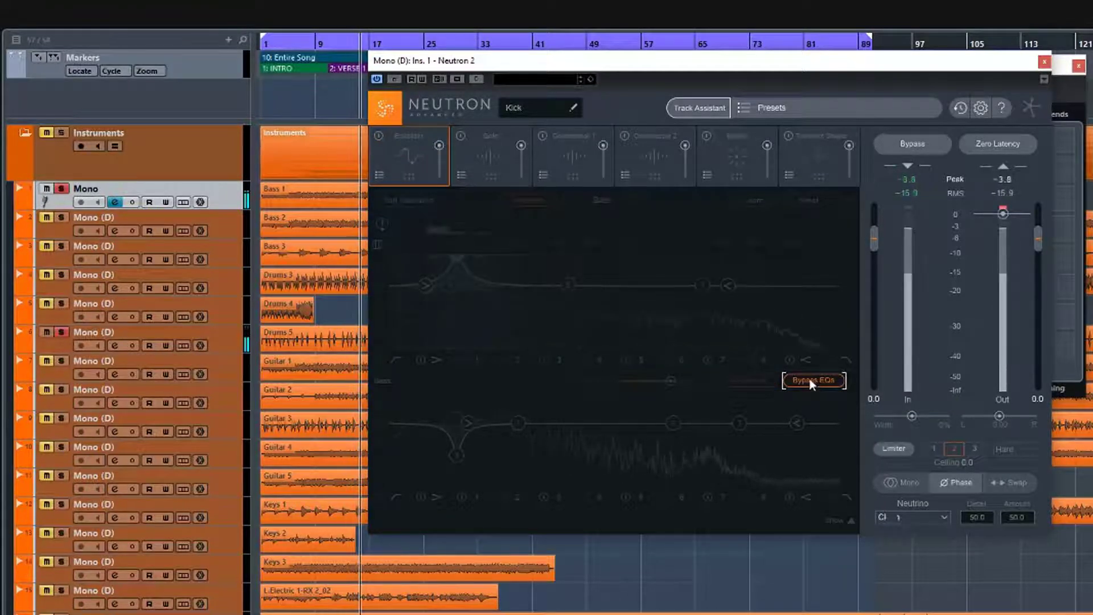
pyautogui.click(812, 383)
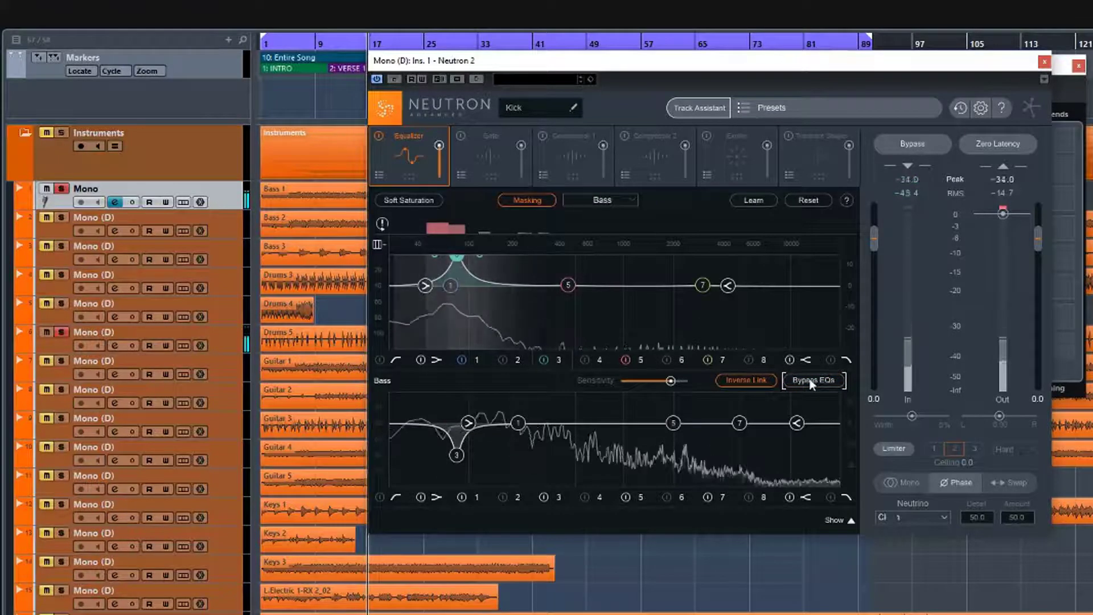
pyautogui.click(811, 382)
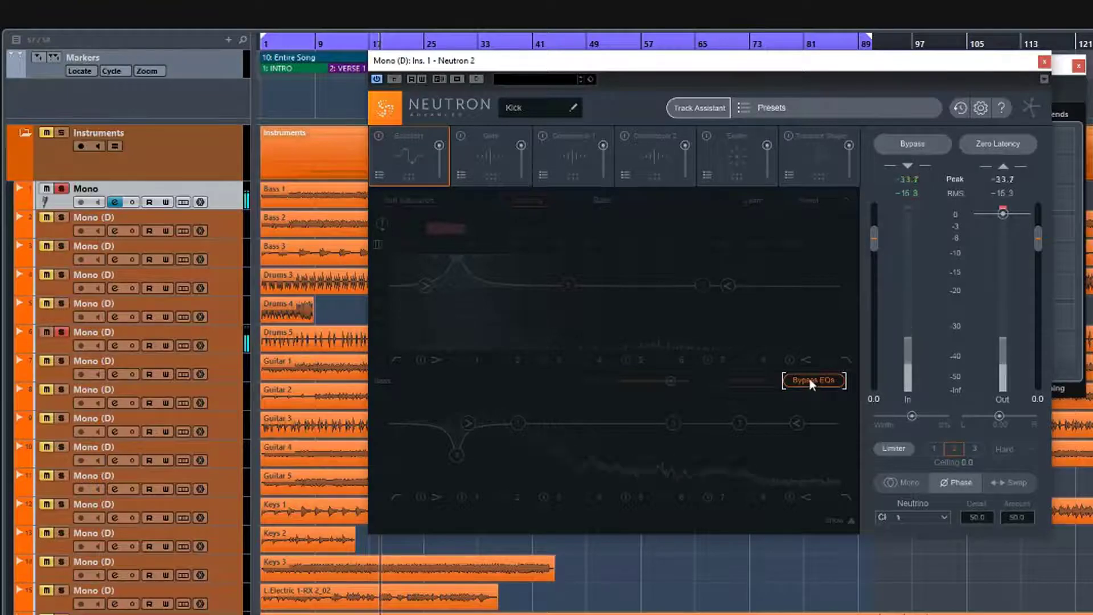
pyautogui.click(812, 382)
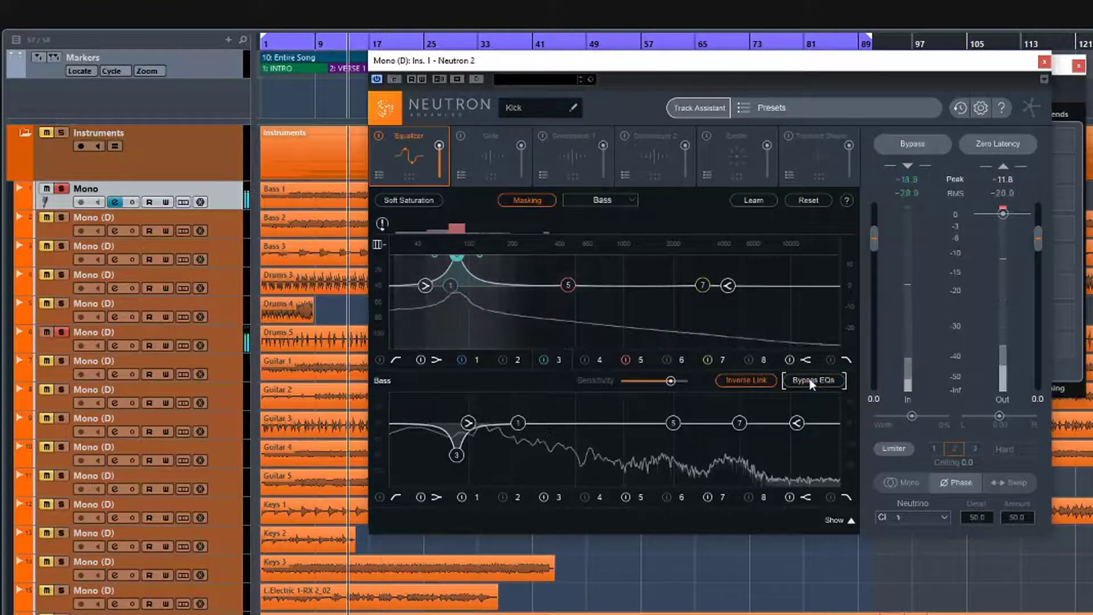
pyautogui.press('space')
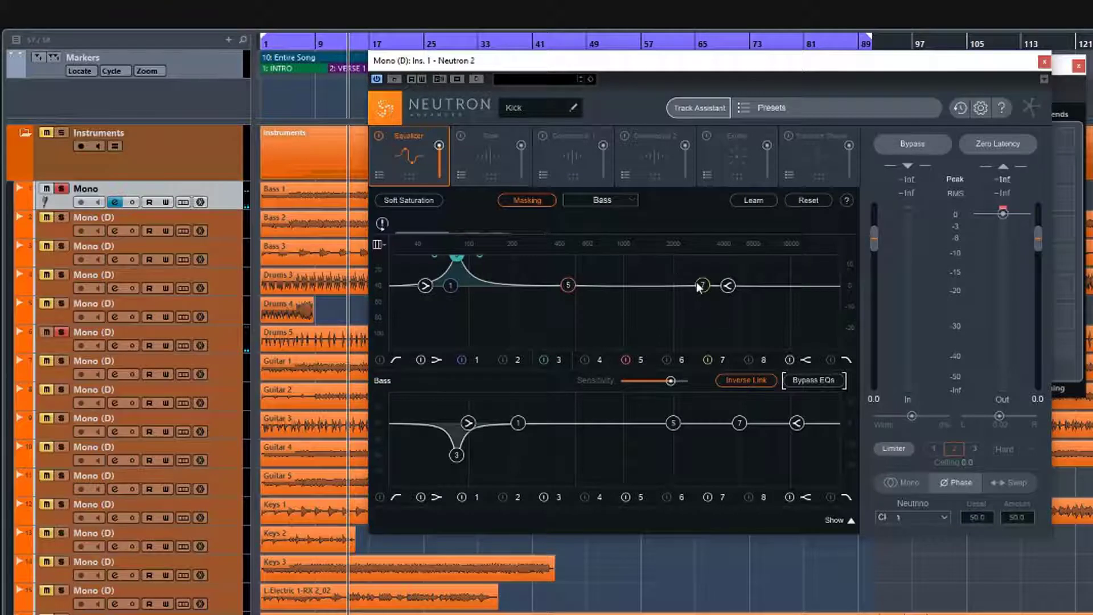
# - Turn off Inverse Link and adjust bands independently, boosting Kick band 7 by about 11.4 dB near 2.94 kHz and cutting Bass band 5
pyautogui.moveTo(699, 286)
pyautogui.mouseDown()
pyautogui.moveTo(707, 276)
pyautogui.moveTo(700, 284)
pyautogui.mouseUp()
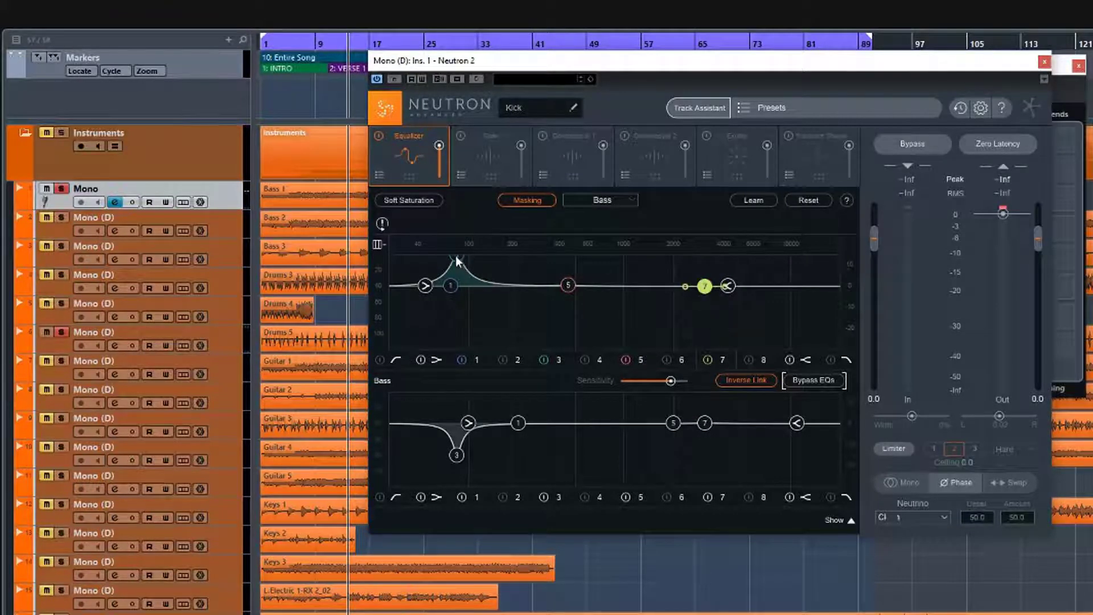
pyautogui.click(749, 380)
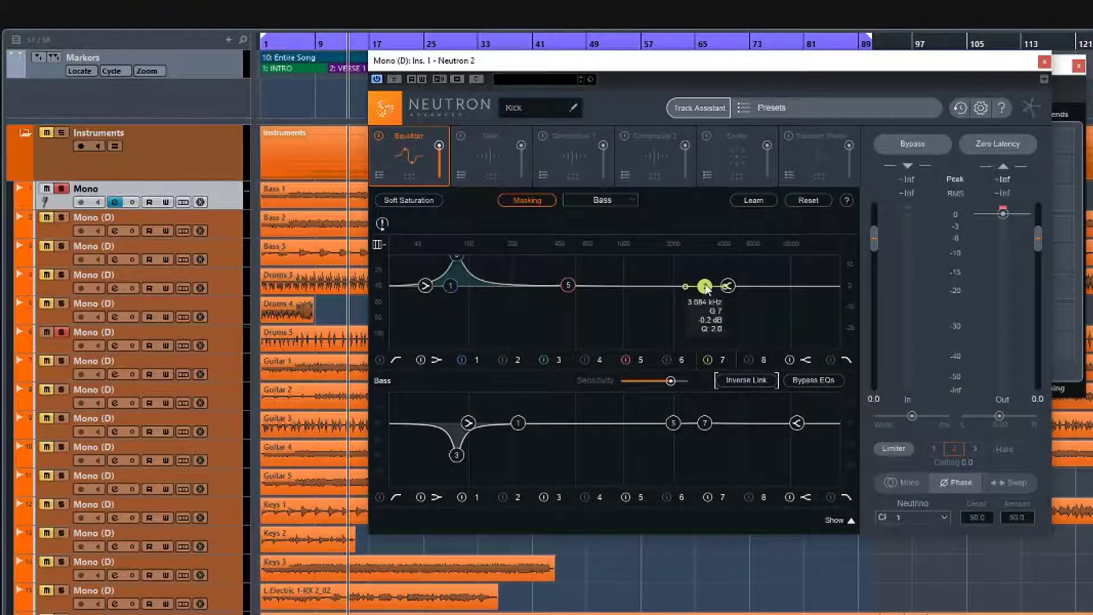
pyautogui.moveTo(706, 289); pyautogui.dragTo(703, 264)
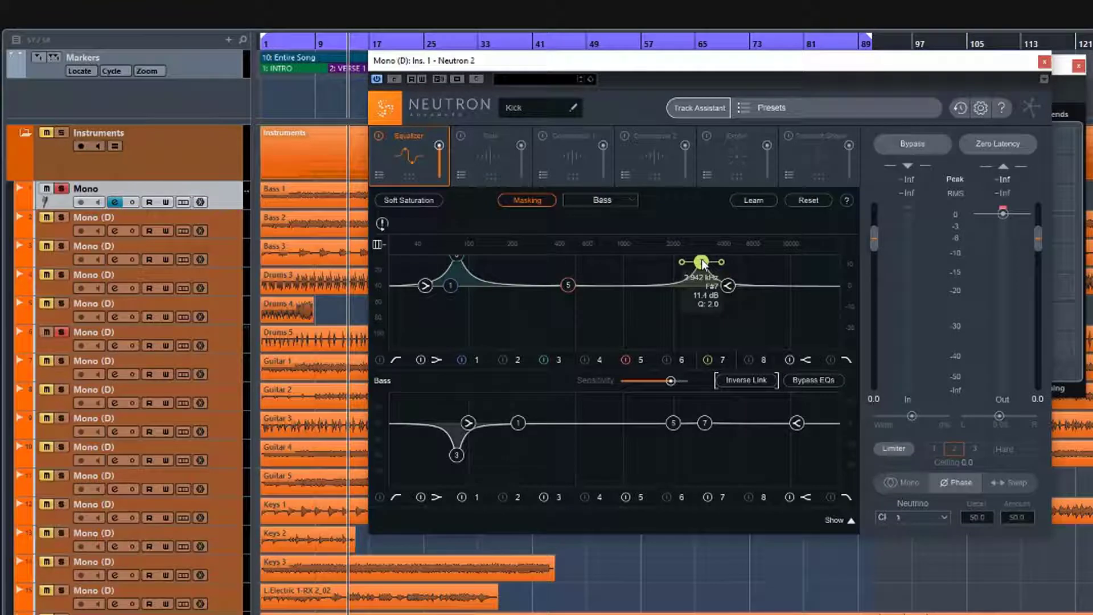
pyautogui.moveTo(670, 426); pyautogui.dragTo(645, 445)
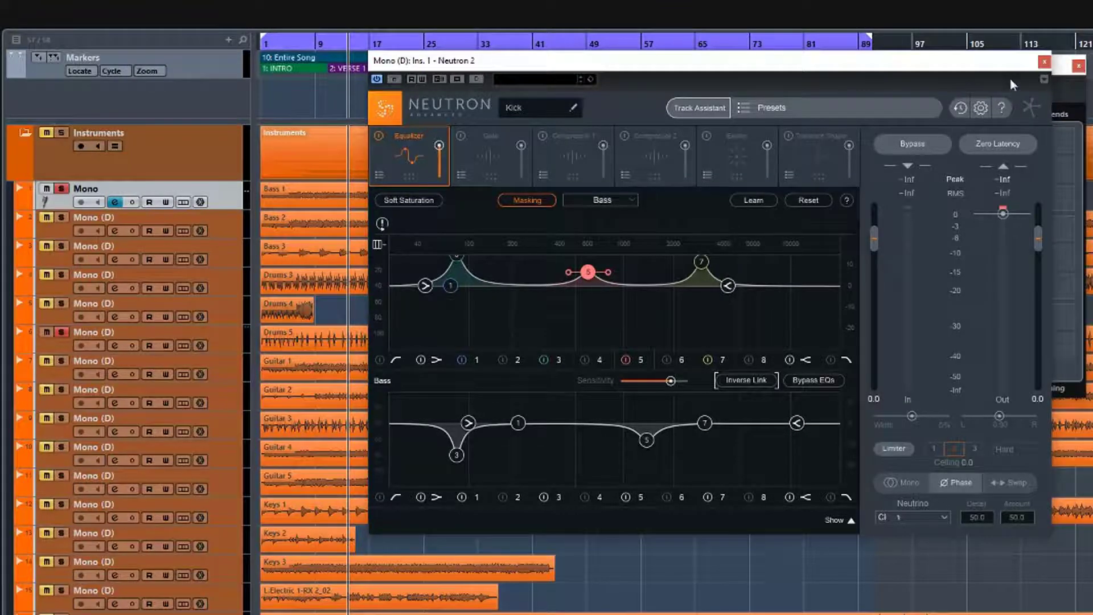
# - Close the Kick EQ, unsolo the bass and drum tracks, solo the Guitar 4 and Guitar 5 tracks, and audition them
pyautogui.click(1043, 61)
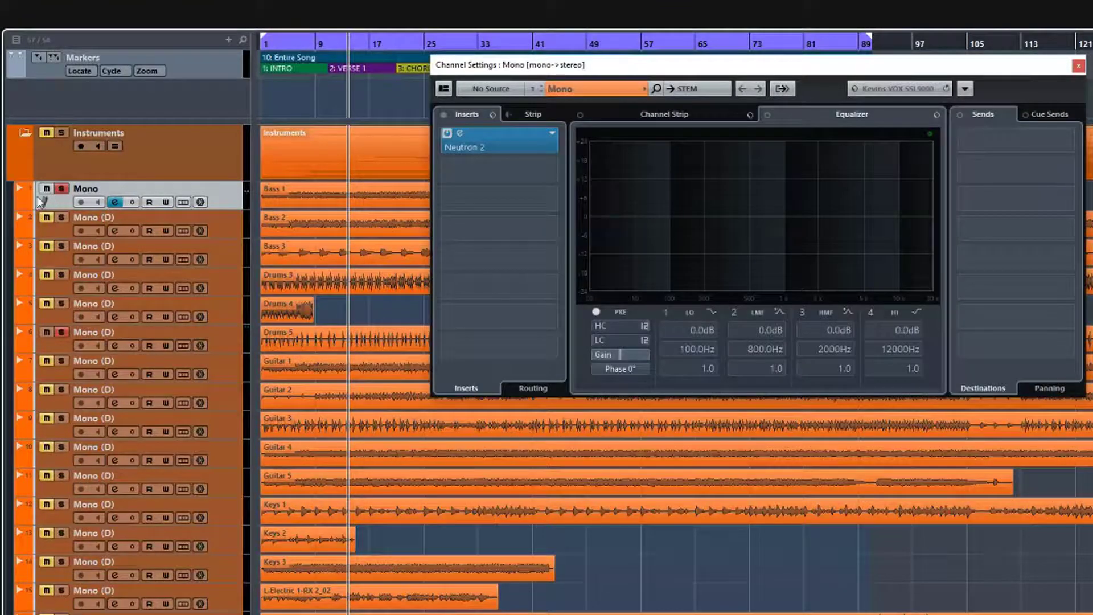
pyautogui.click(62, 332)
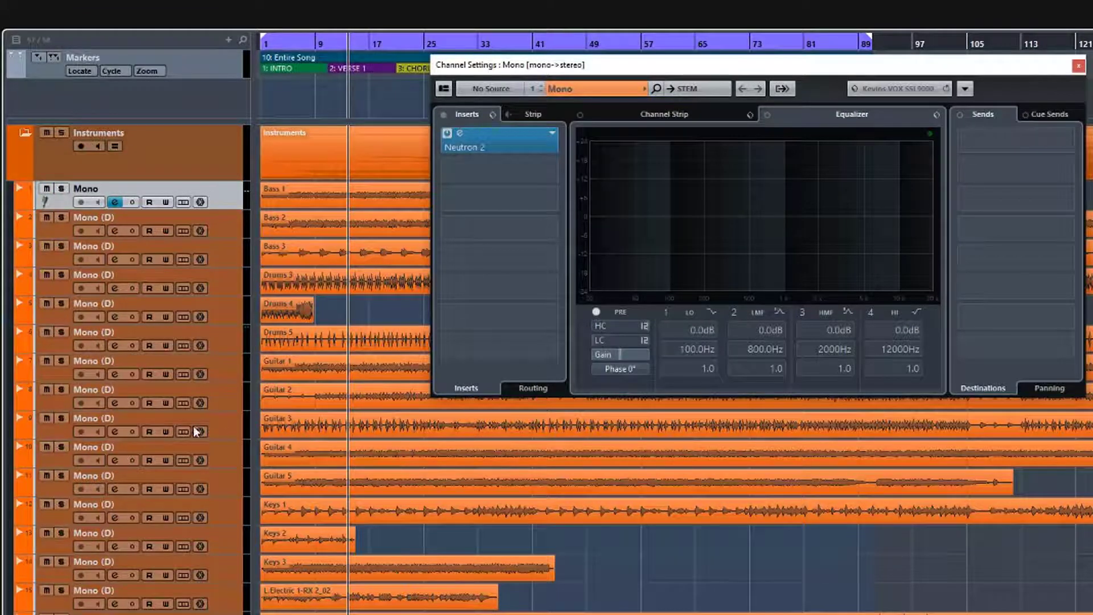
pyautogui.click(66, 449)
pyautogui.click(63, 475)
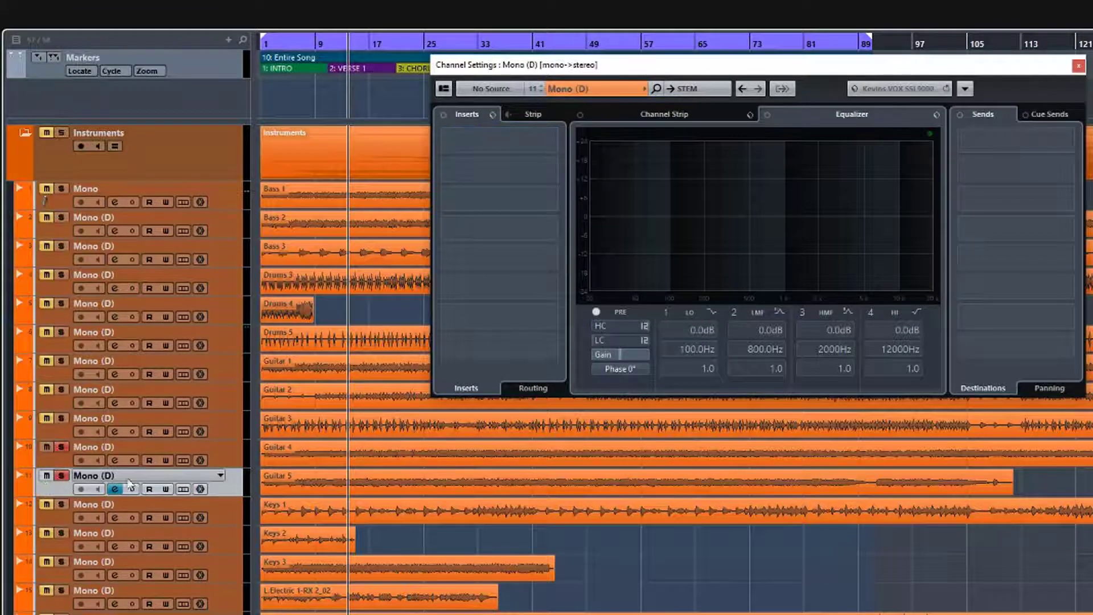
pyautogui.press('space')
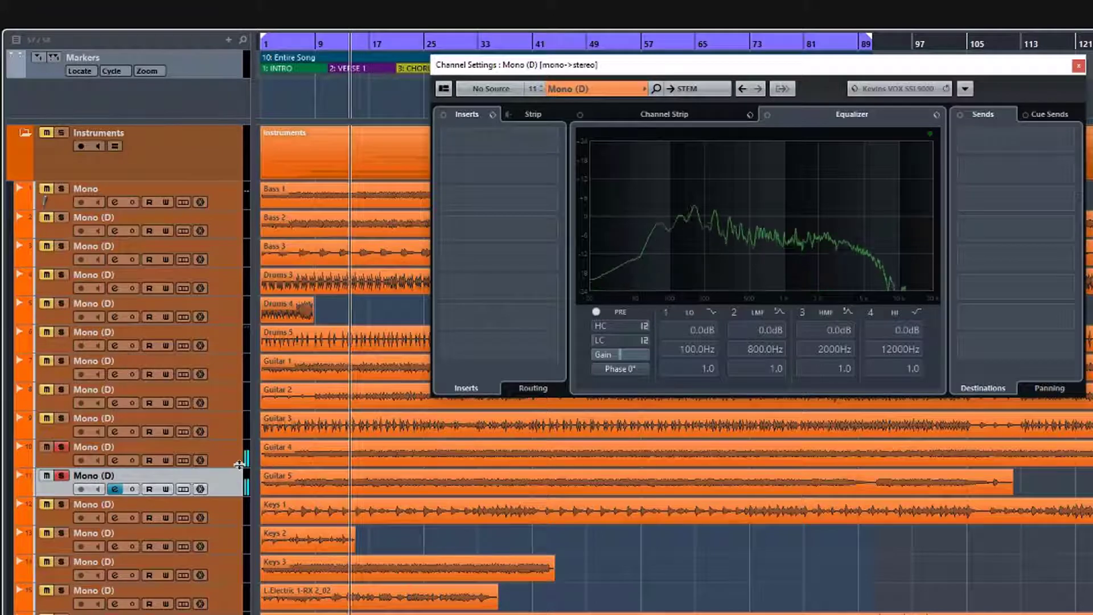
pyautogui.press('space')
# - Set up Neutron 2 instances gtr1 and gtr2 on the two soloed guitar tracks, leaving only the gtr1 plug-in window open
pyautogui.click(124, 465)
pyautogui.click(542, 133)
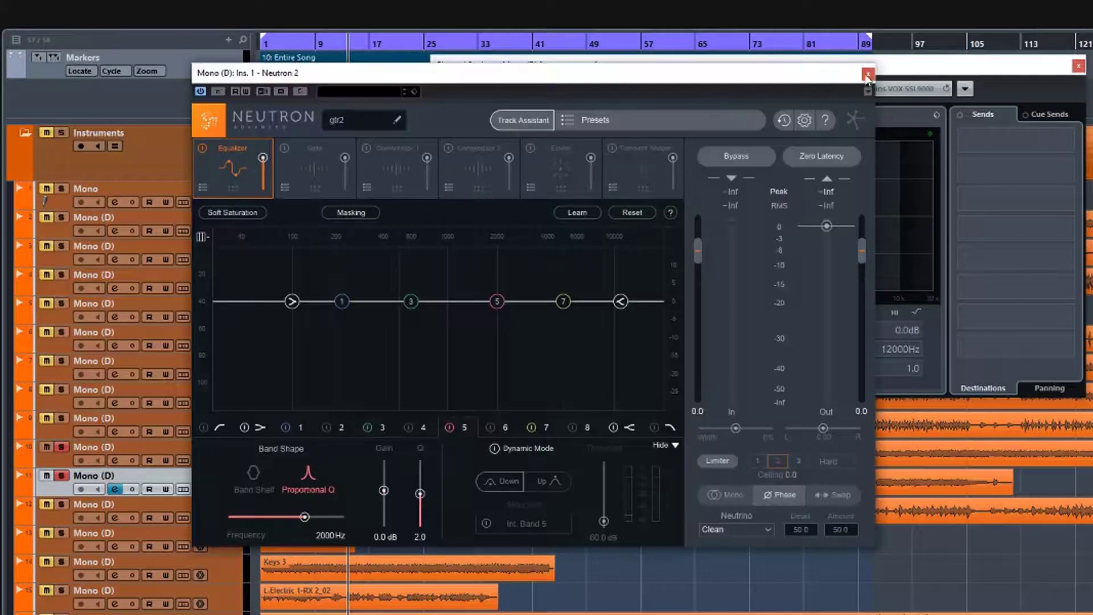
pyautogui.click(866, 76)
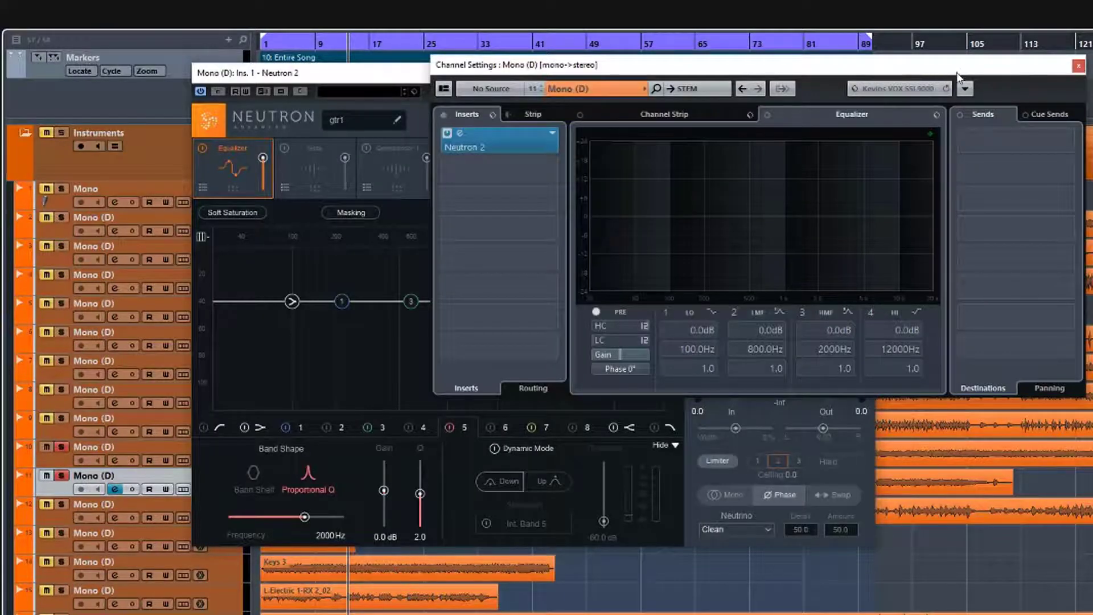
pyautogui.click(1078, 68)
# - Turn on Masking in the gtr1 Equalizer and choose gtr2 as the masker instance
pyautogui.moveTo(632, 81); pyautogui.dragTo(774, 108)
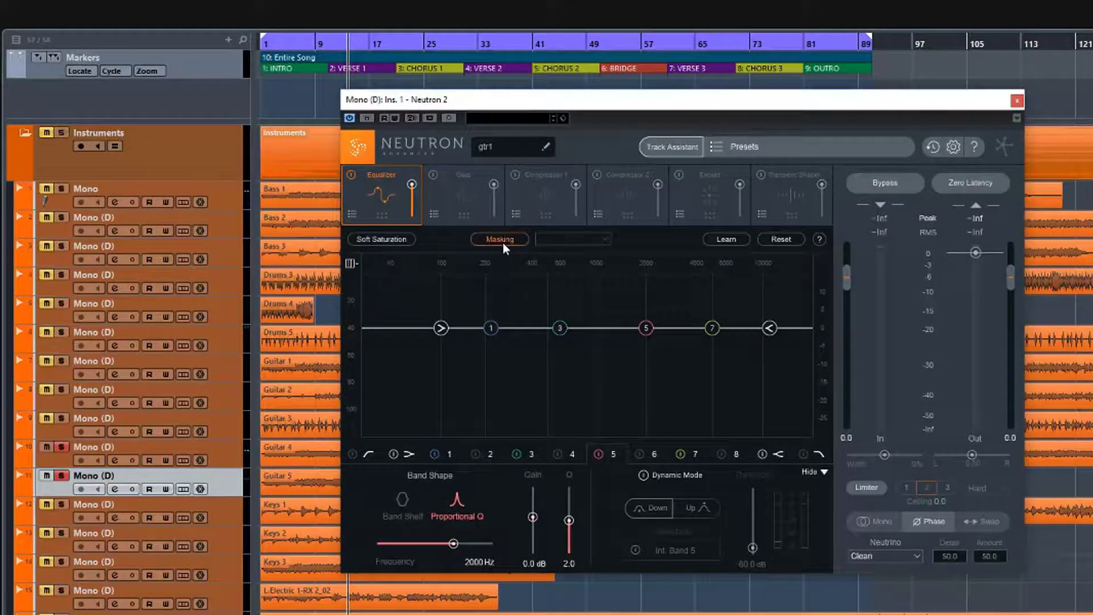
pyautogui.click(603, 239)
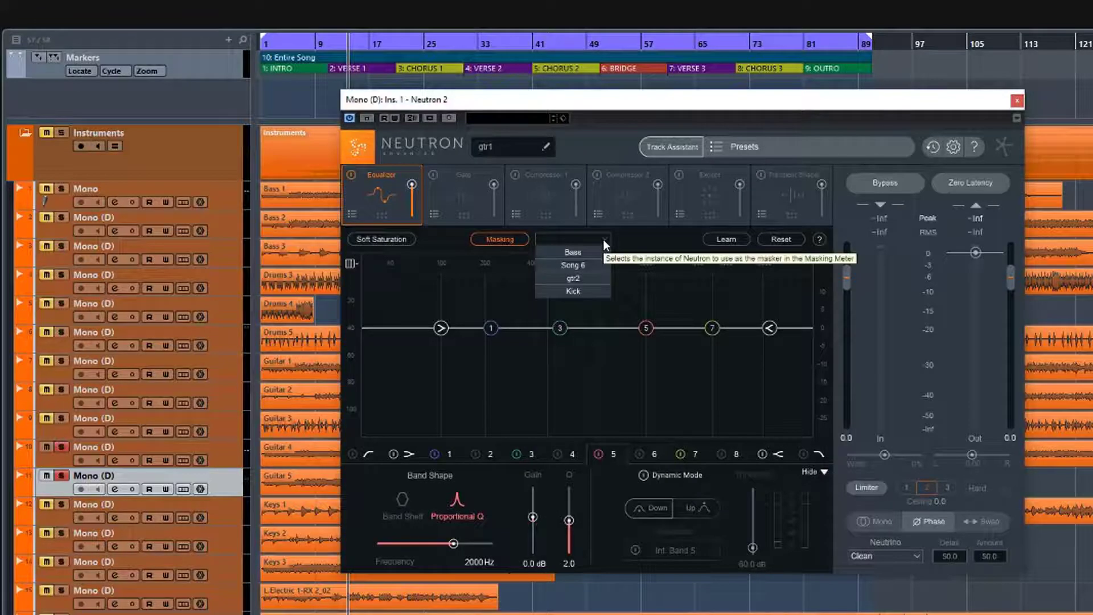
pyautogui.click(582, 278)
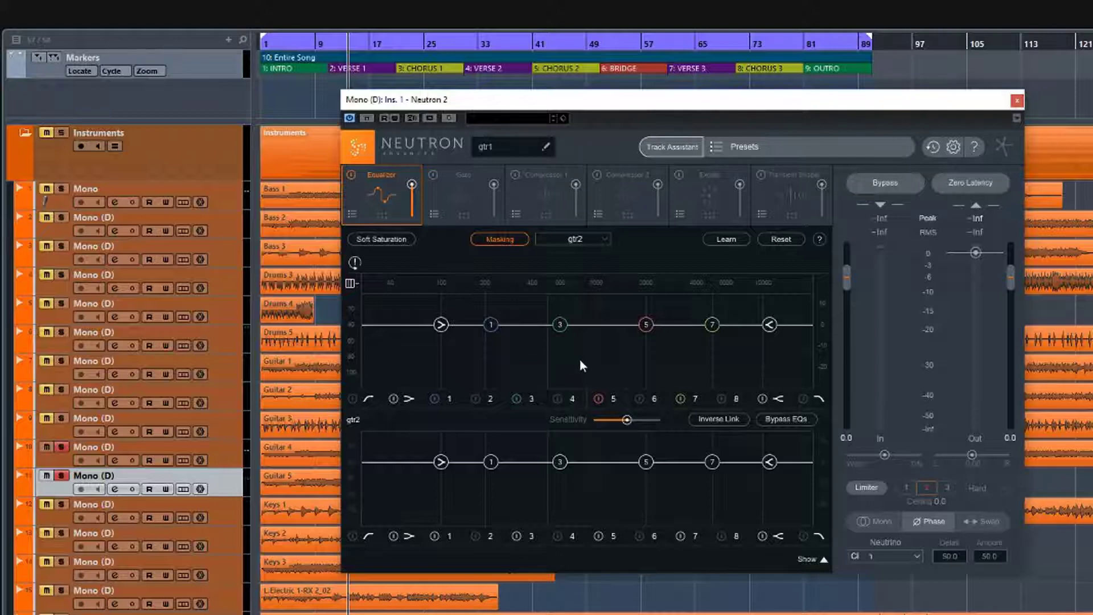
# - Play the guitars while raising the masking Sensitivity to around two thirds, clearing the masking histogram between adjustments
pyautogui.press('space')
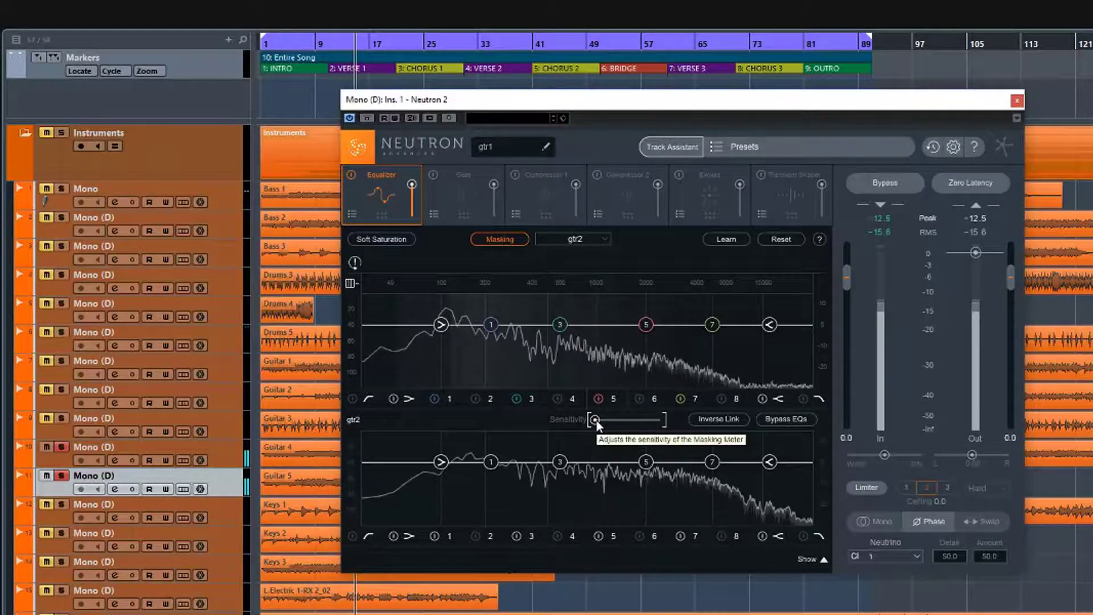
pyautogui.moveTo(596, 420); pyautogui.dragTo(644, 419)
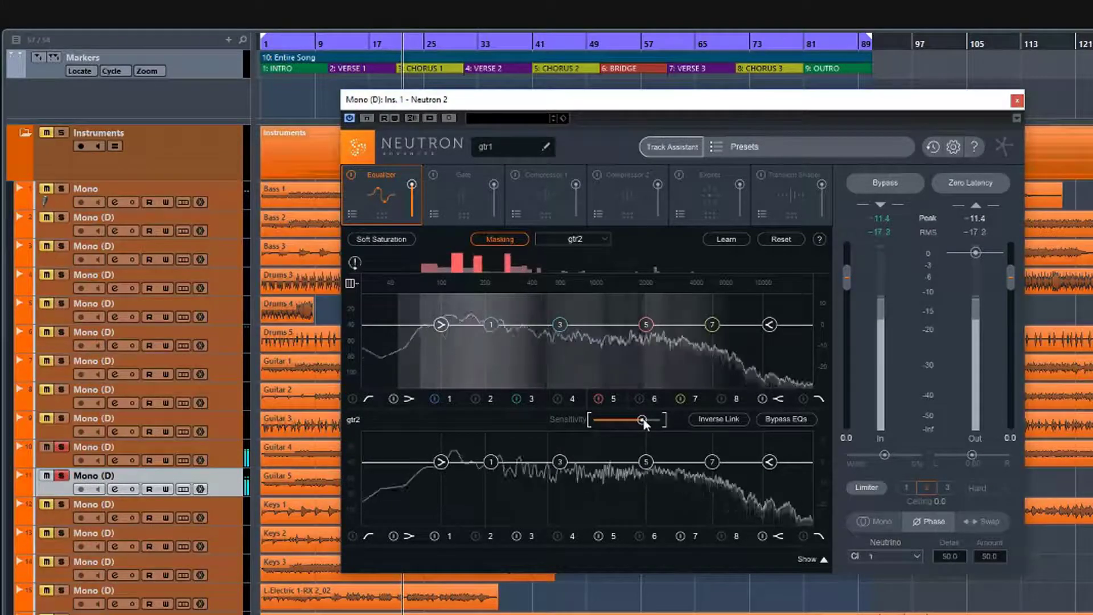
pyautogui.moveTo(644, 420); pyautogui.dragTo(641, 421)
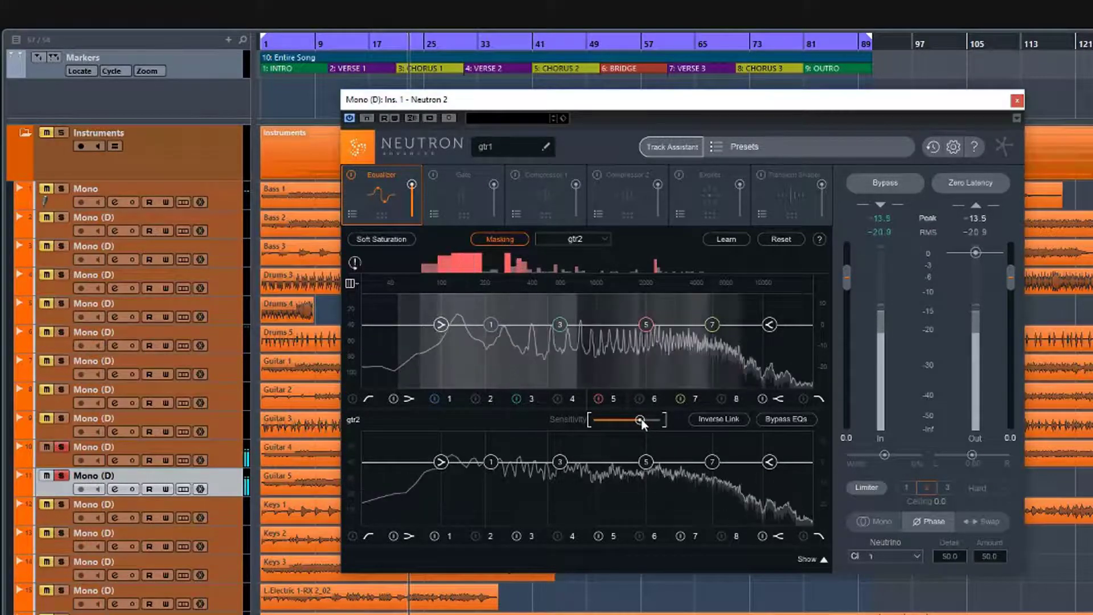
pyautogui.click(354, 264)
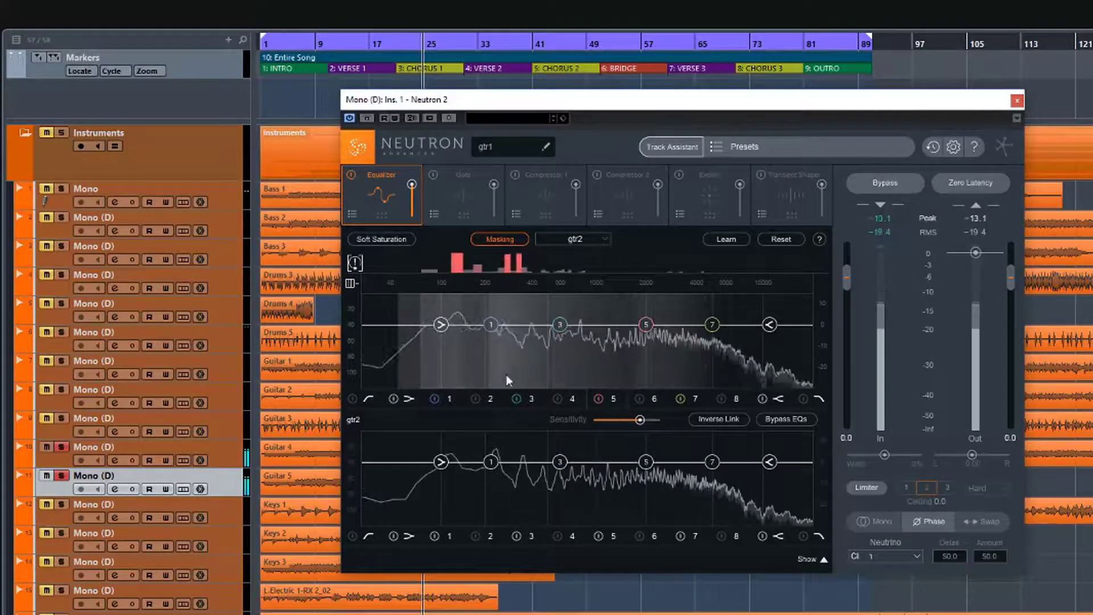
pyautogui.moveTo(641, 422); pyautogui.dragTo(636, 420)
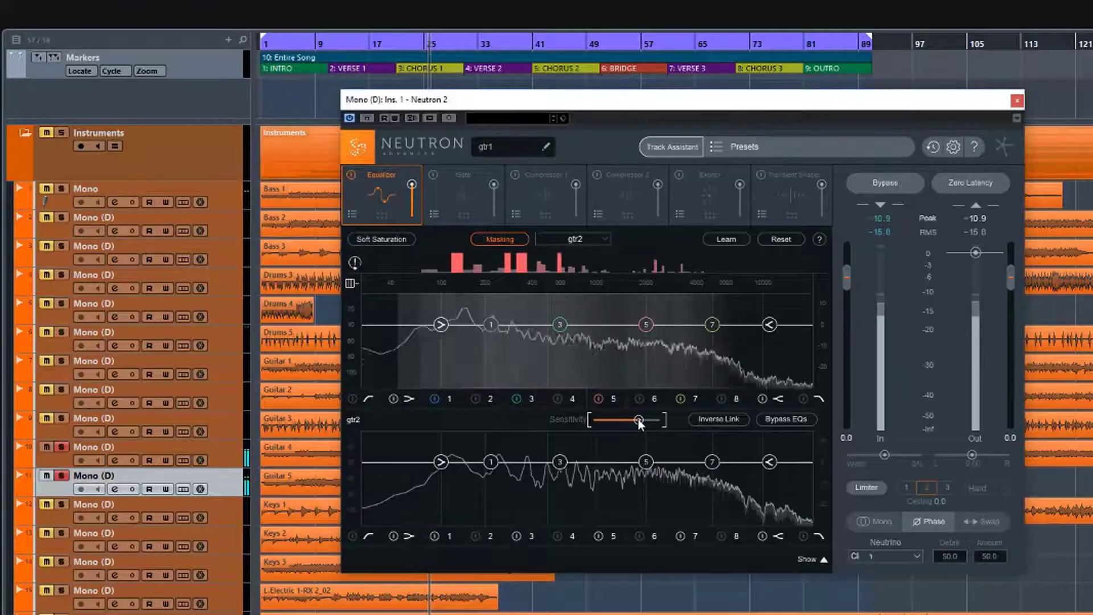
pyautogui.click(355, 264)
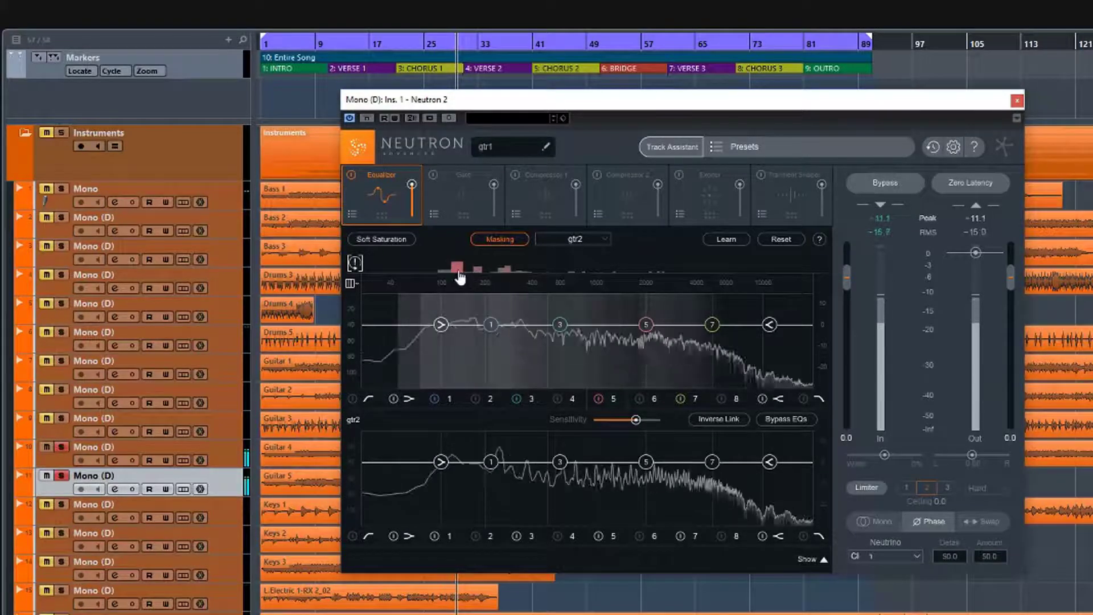
pyautogui.press('space')
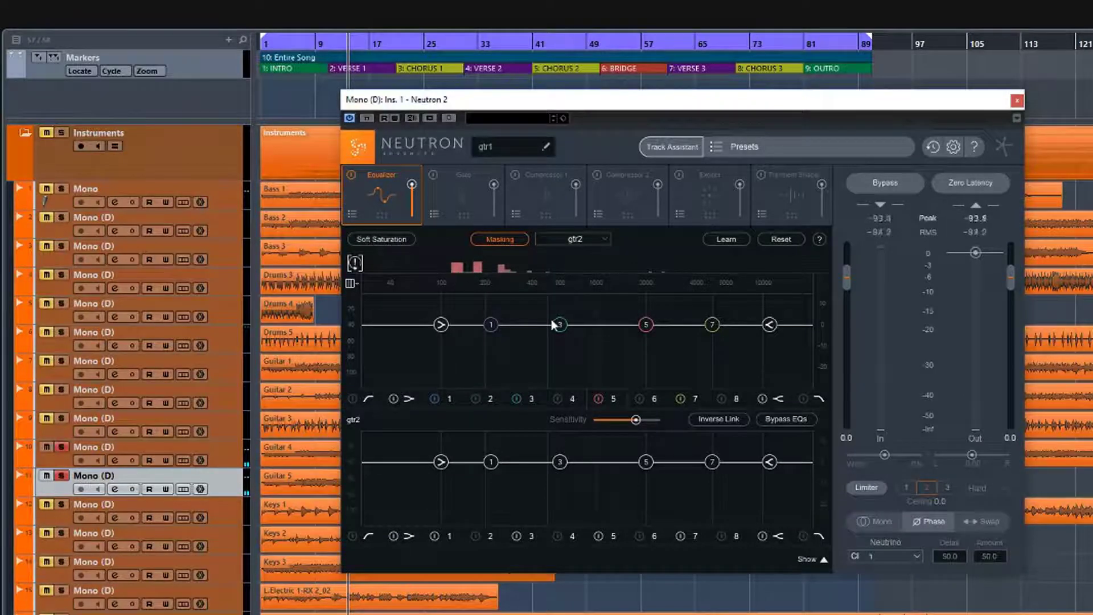
# - Turn on Inverse Link and boost gtr1 band 3 near 128 Hz, deepening and widening the mirrored gtr2 cut during playback
pyautogui.moveTo(560, 323); pyautogui.dragTo(468, 290)
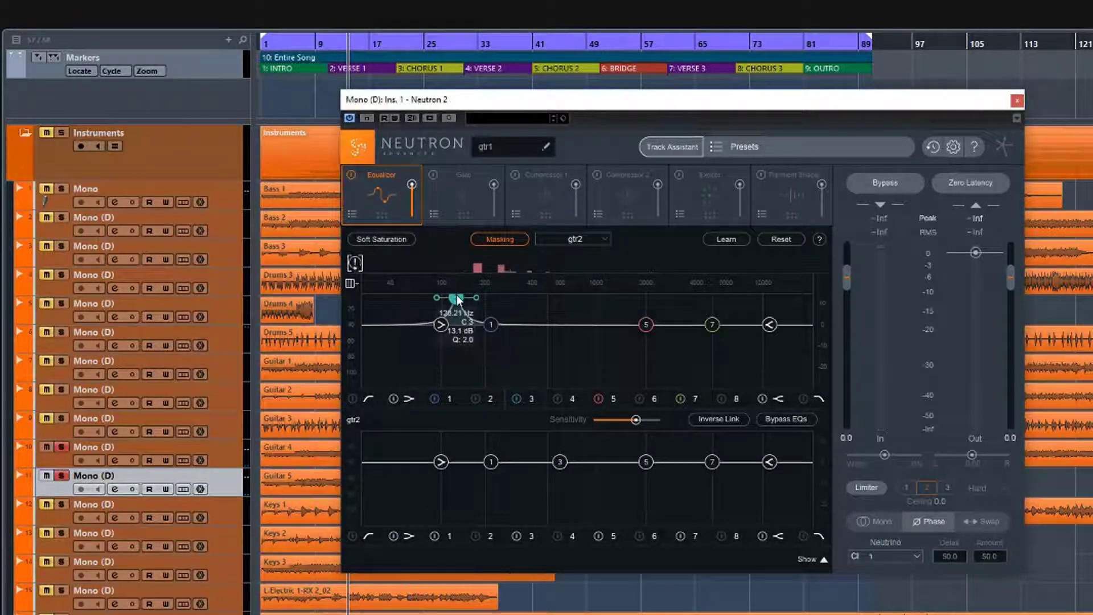
pyautogui.moveTo(460, 298); pyautogui.dragTo(458, 329)
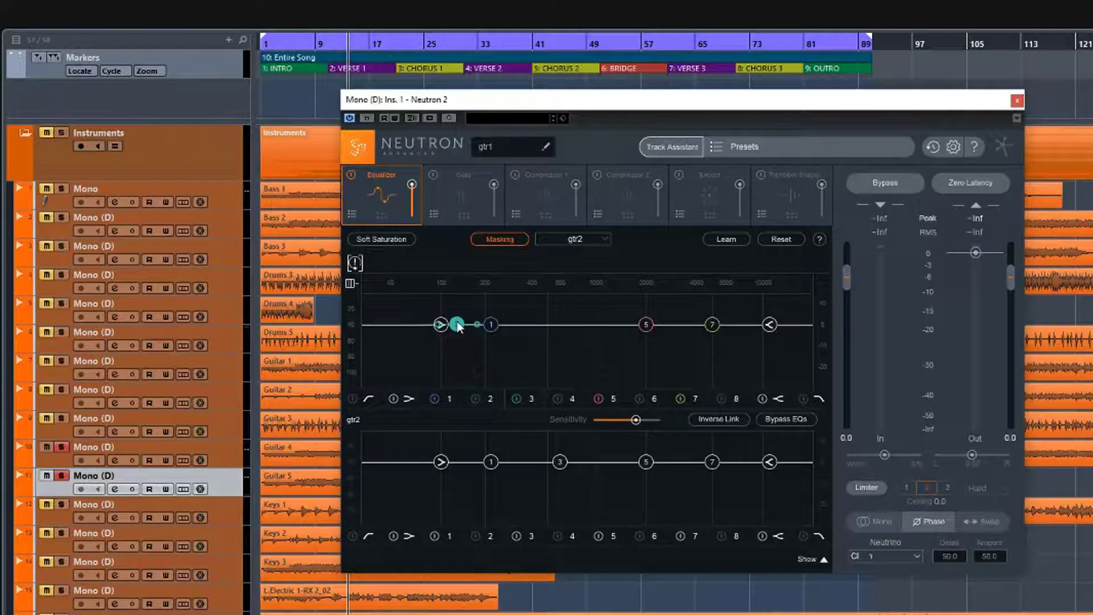
pyautogui.click(725, 420)
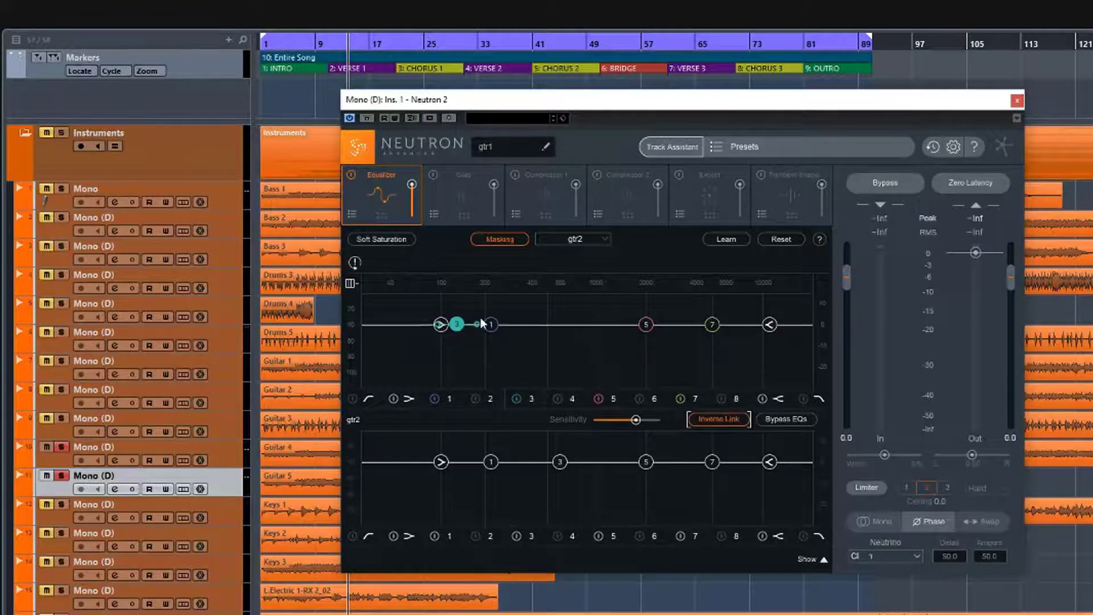
pyautogui.moveTo(460, 328); pyautogui.dragTo(461, 299)
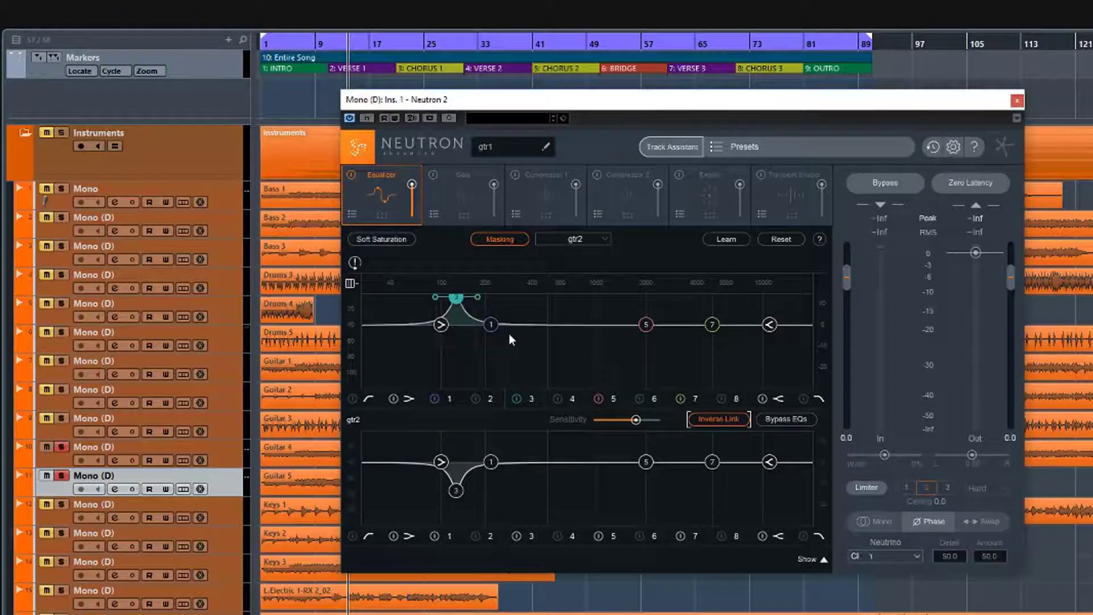
pyautogui.press('space')
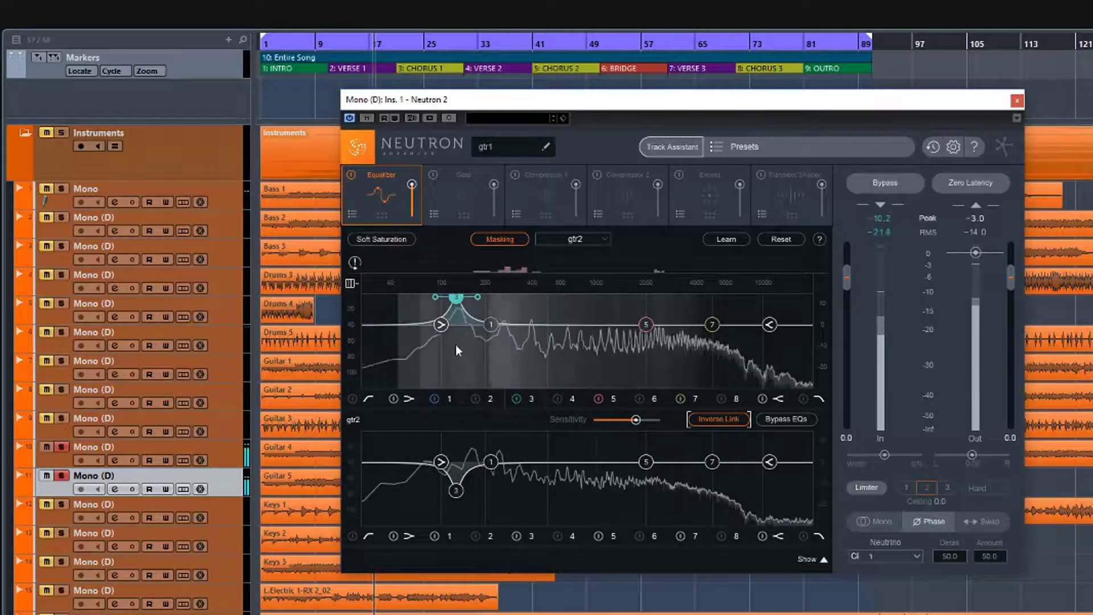
pyautogui.moveTo(457, 492); pyautogui.dragTo(455, 511)
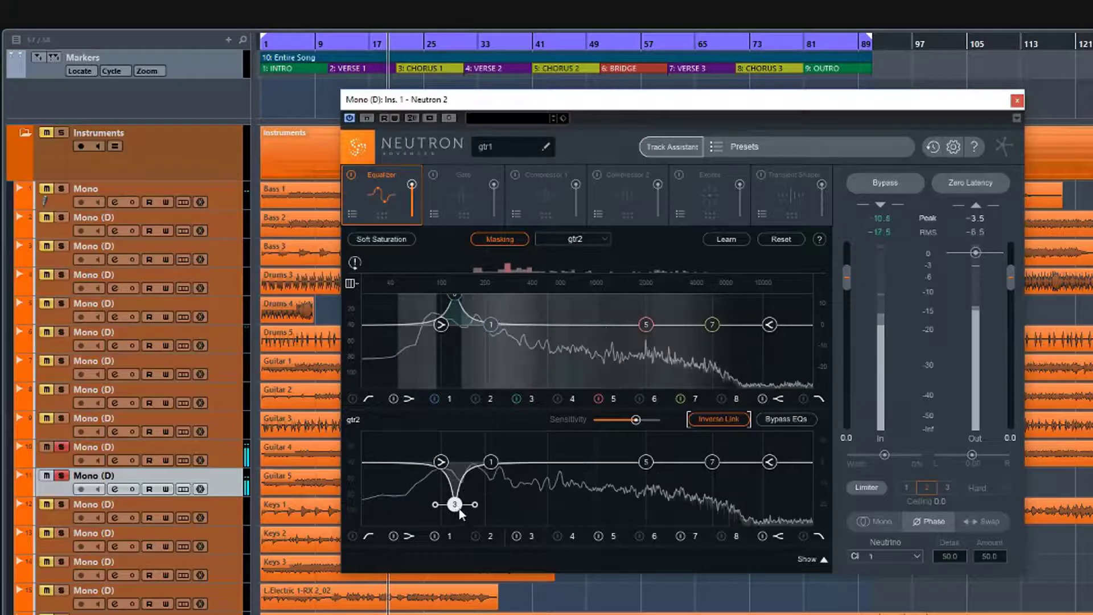
pyautogui.moveTo(476, 505); pyautogui.dragTo(479, 504)
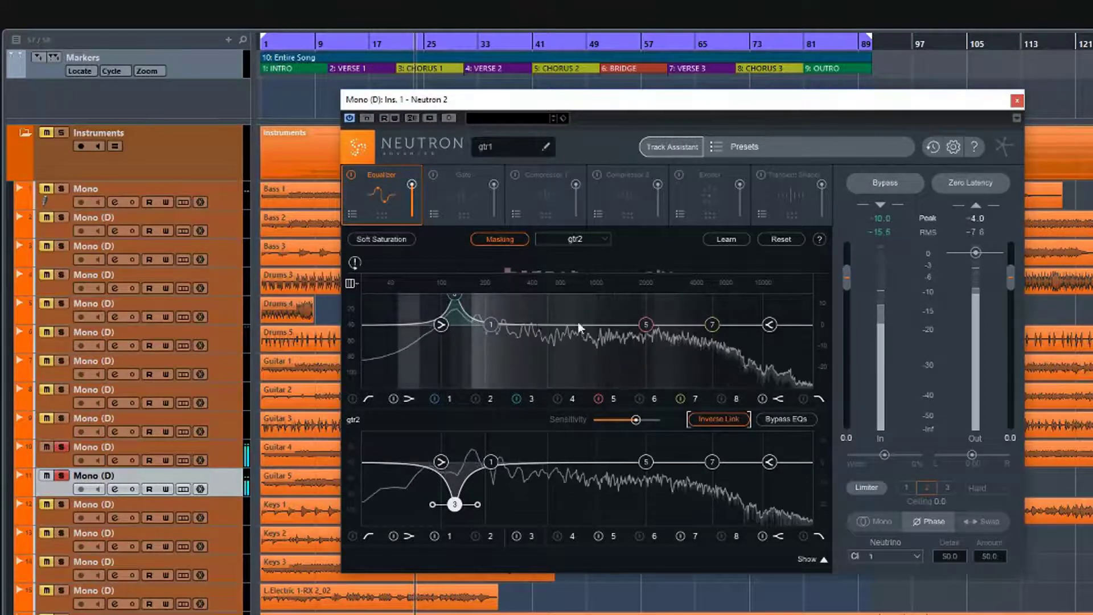
# - Try inverse-linked band 5 boosts on gtr1, raise Sensitivity slightly during playback, and cut band 5 by about 17.4 dB near 355 Hz
pyautogui.moveTo(645, 326); pyautogui.dragTo(507, 302)
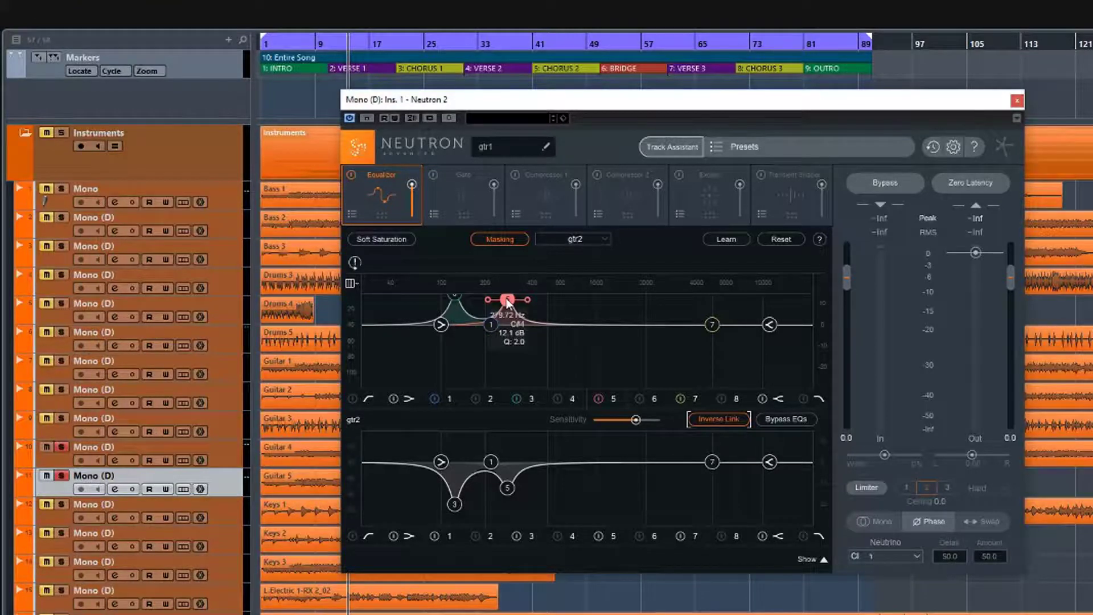
pyautogui.moveTo(508, 301); pyautogui.dragTo(561, 299)
pyautogui.press('space')
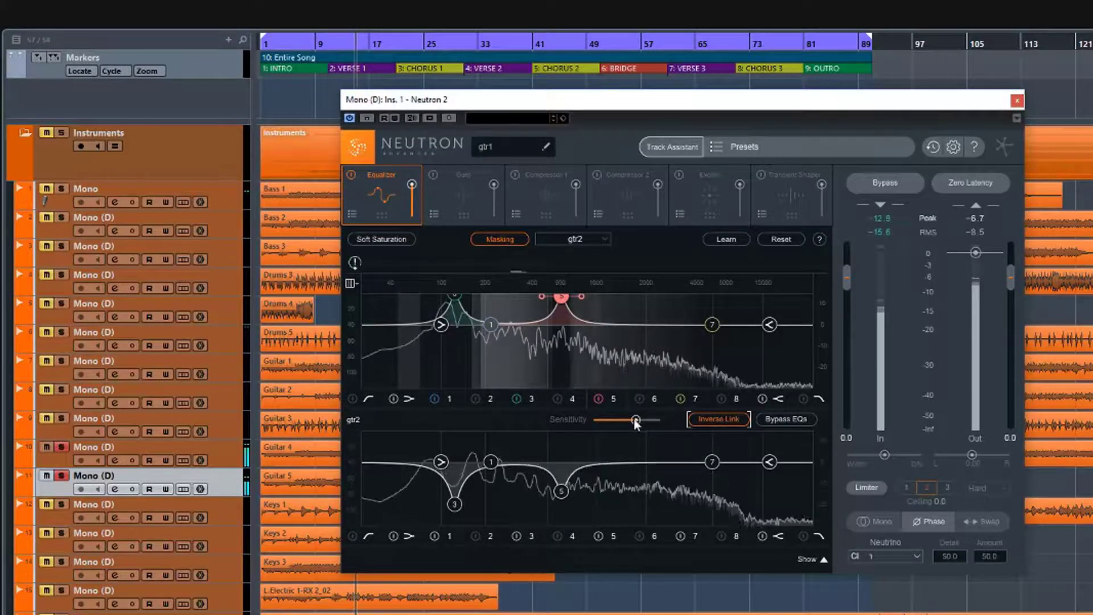
pyautogui.moveTo(637, 419); pyautogui.dragTo(640, 422)
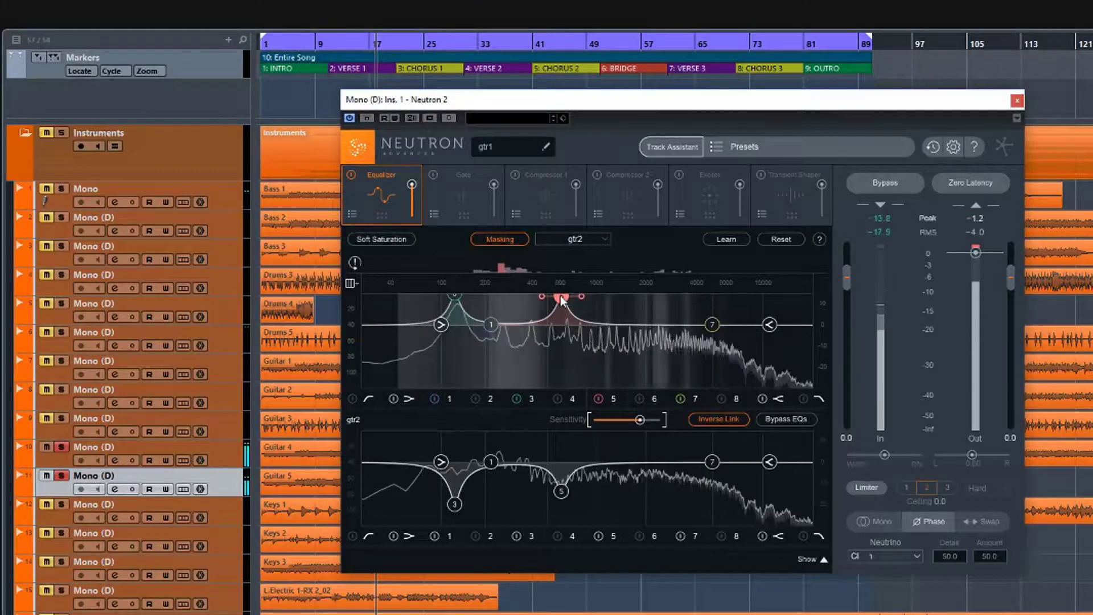
pyautogui.moveTo(511, 294); pyautogui.dragTo(524, 366)
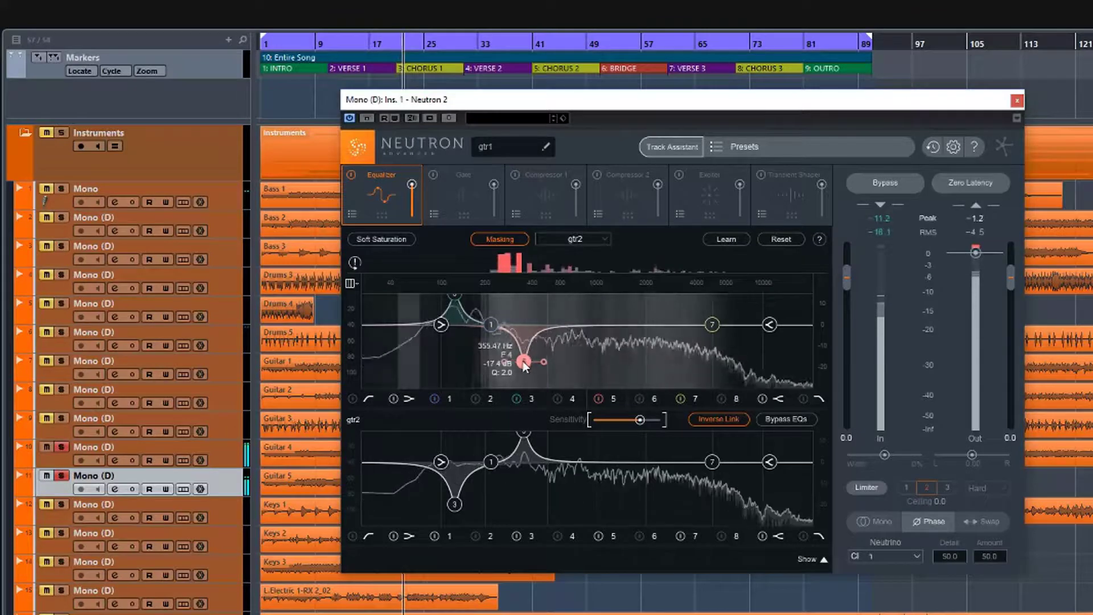
pyautogui.press('space')
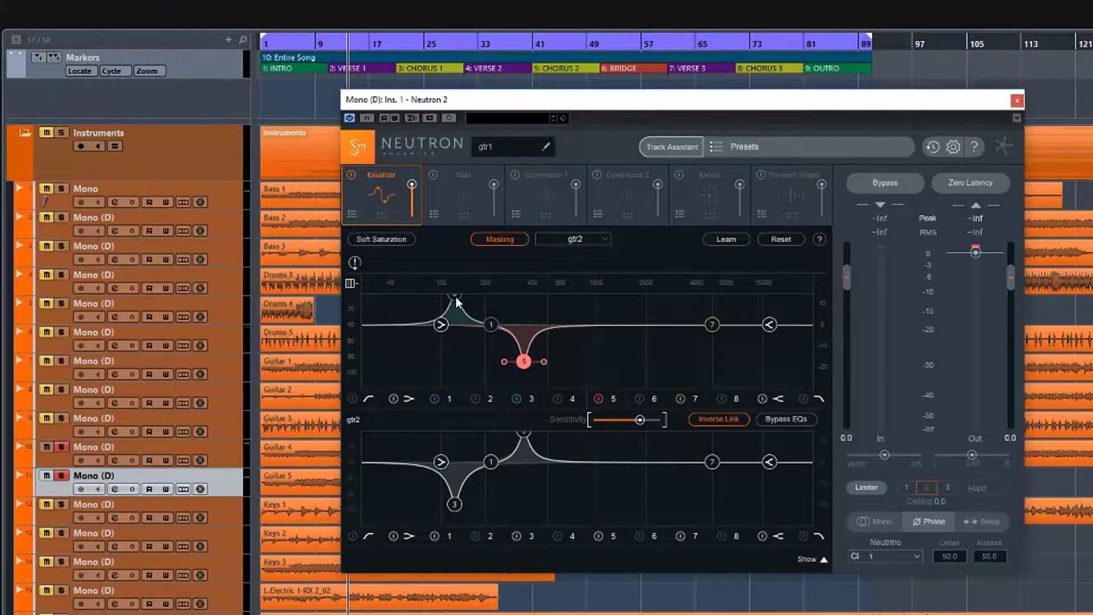
# - Flatten the linked band 3, turn off Inverse Link, and make separate wide band 3 cuts on gtr1 and gtr2
pyautogui.moveTo(456, 301); pyautogui.dragTo(455, 330)
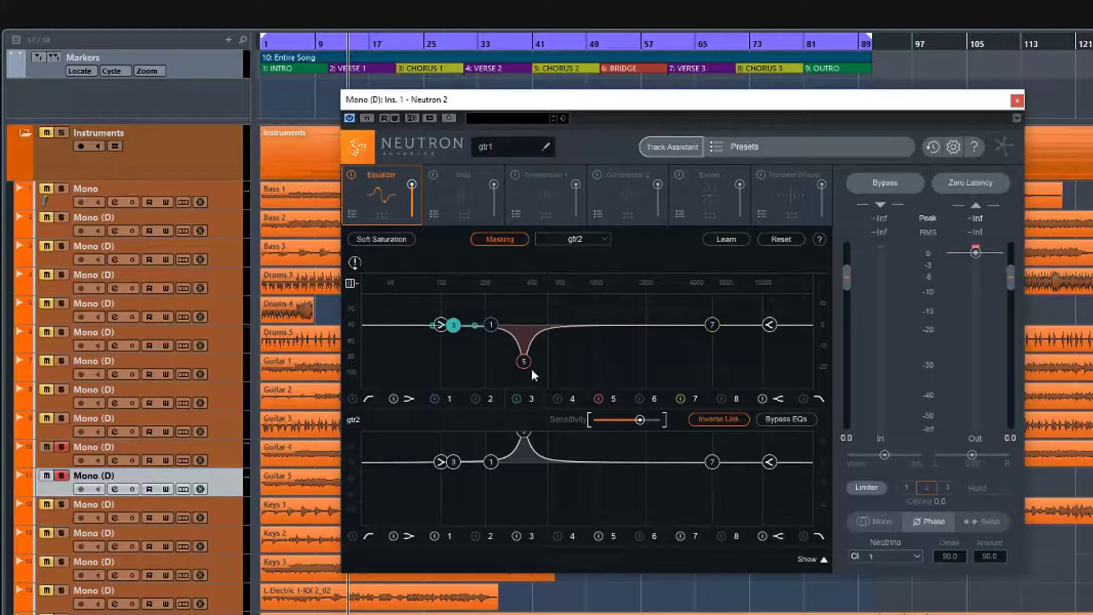
pyautogui.click(719, 418)
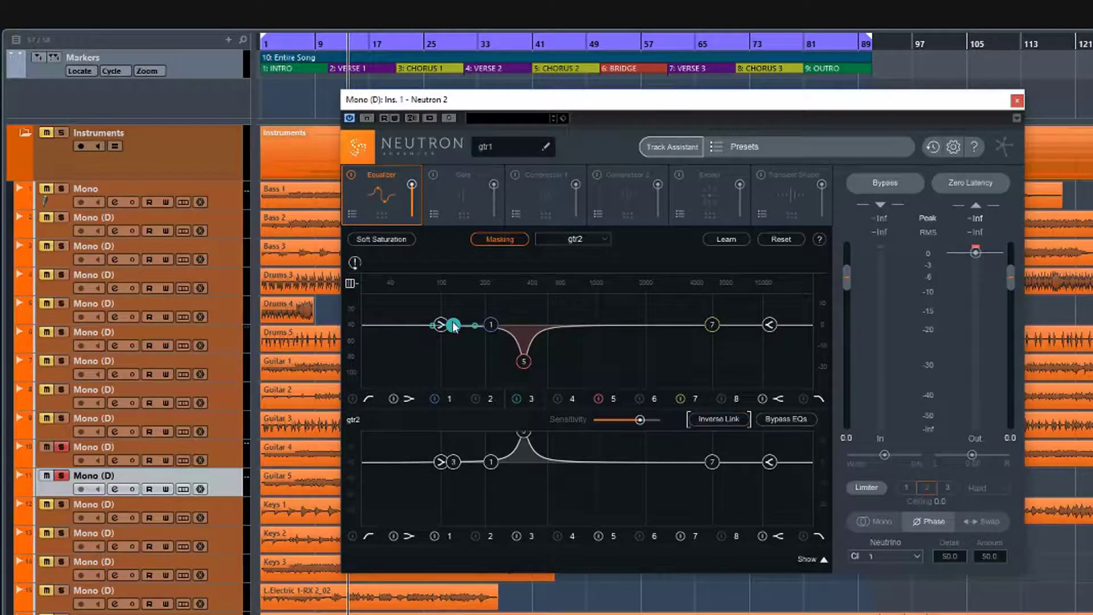
pyautogui.moveTo(453, 321); pyautogui.dragTo(426, 347)
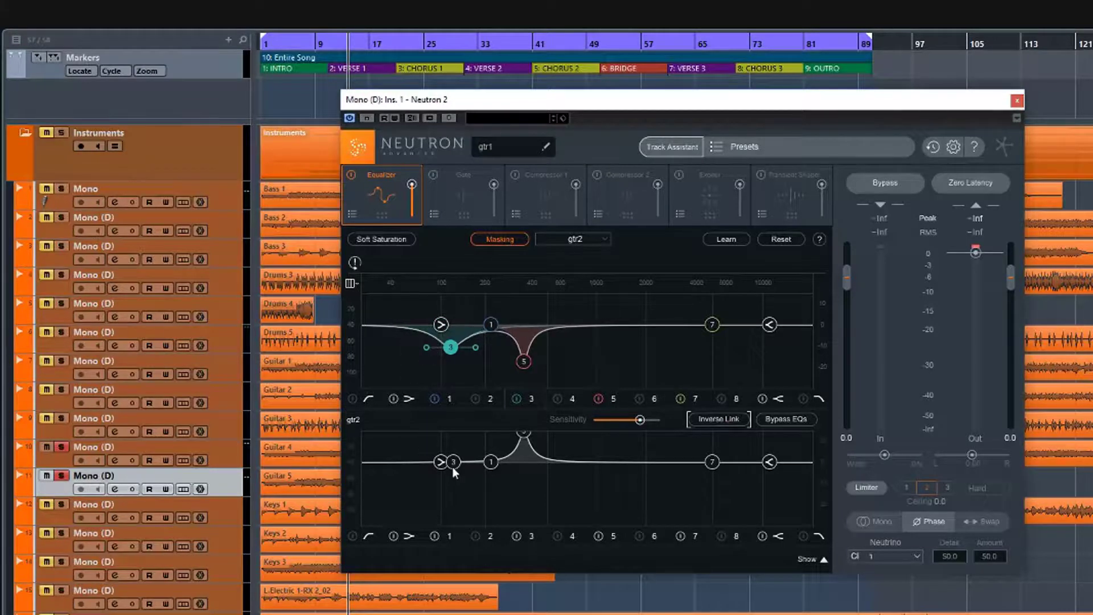
pyautogui.moveTo(453, 467); pyautogui.dragTo(421, 489)
# - During playback, ease the independent band 3 cuts on both gtr1 and gtr2, placing the gtr1 cut near 111 Hz
pyautogui.press('space')
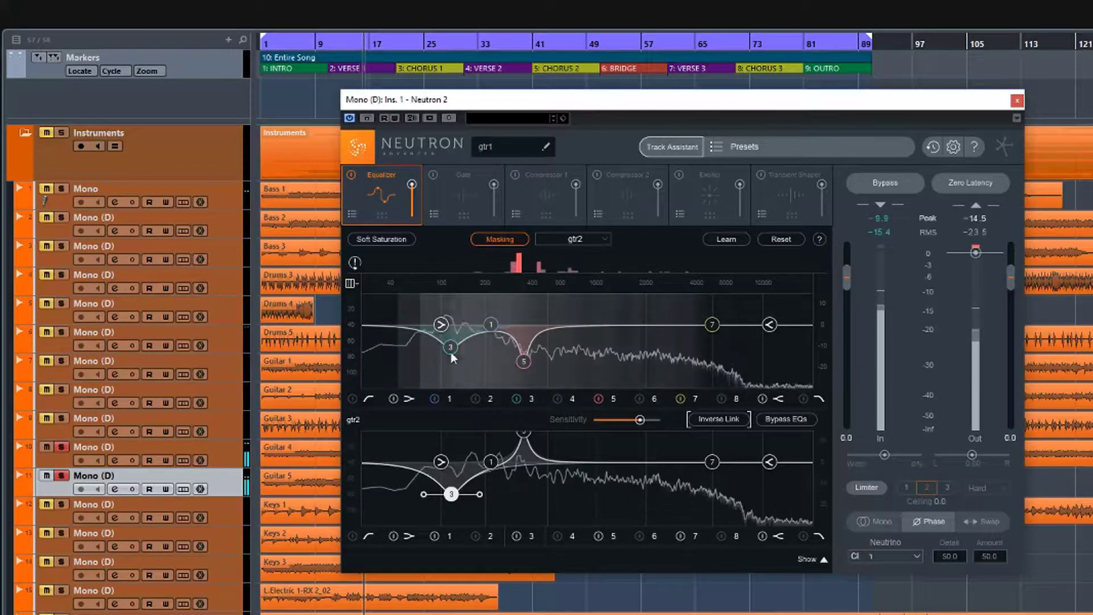
pyautogui.moveTo(451, 348); pyautogui.dragTo(447, 340)
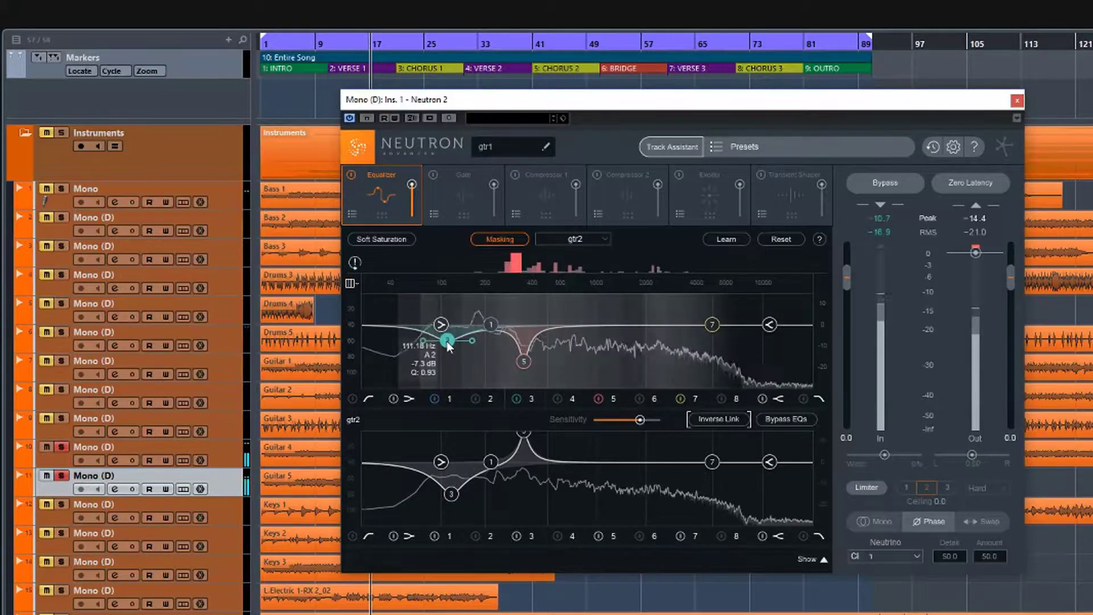
pyautogui.moveTo(451, 494); pyautogui.dragTo(450, 472)
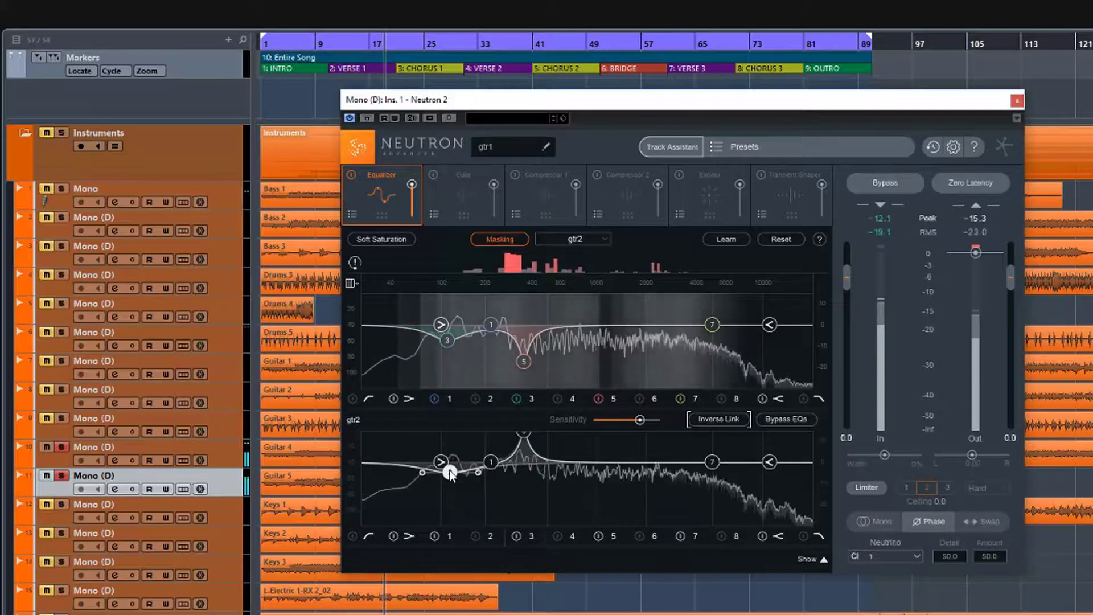
pyautogui.moveTo(448, 341); pyautogui.dragTo(449, 337)
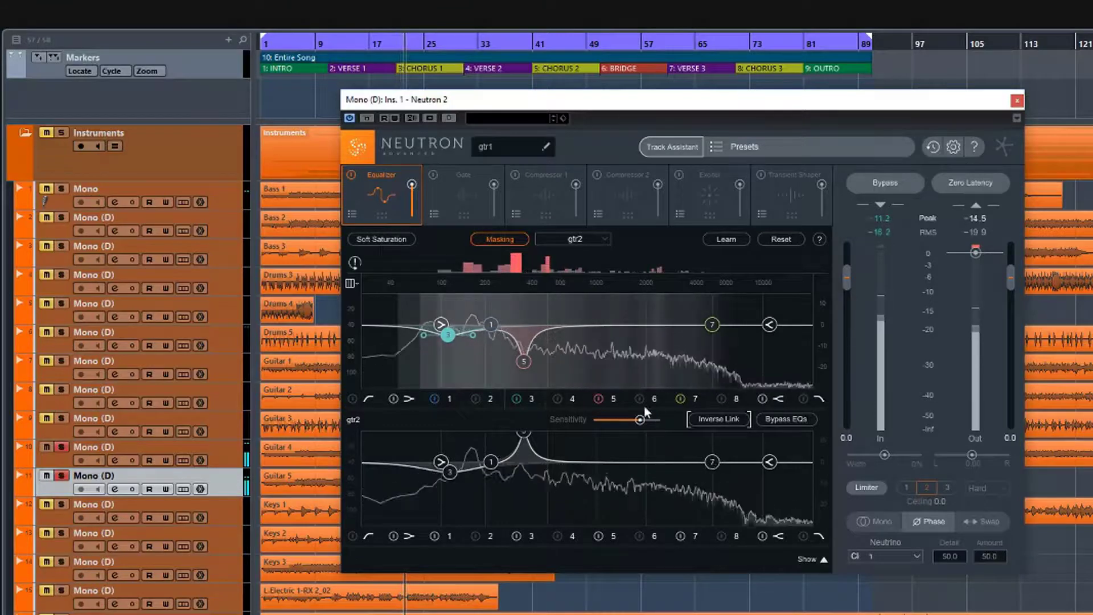
# - Add band 6 on gtr1, turn on Inverse Link, and boost it 15.0 dB near 2.279 kHz with a mirrored gtr2 cut
pyautogui.click(675, 325)
pyautogui.moveTo(675, 324); pyautogui.dragTo(620, 325)
pyautogui.click(712, 421)
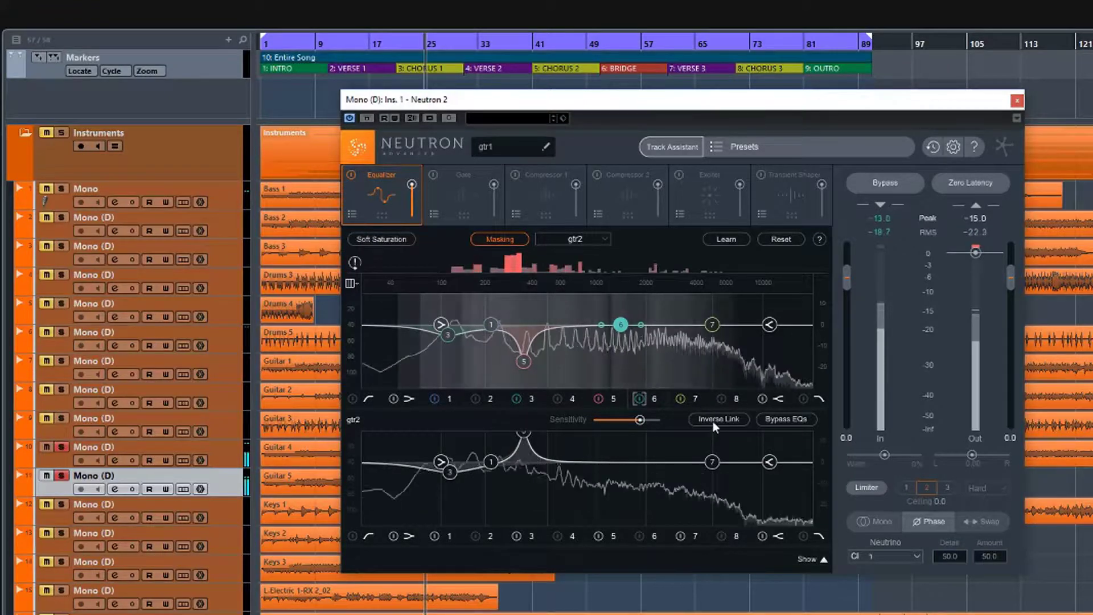
pyautogui.moveTo(621, 325); pyautogui.dragTo(681, 295)
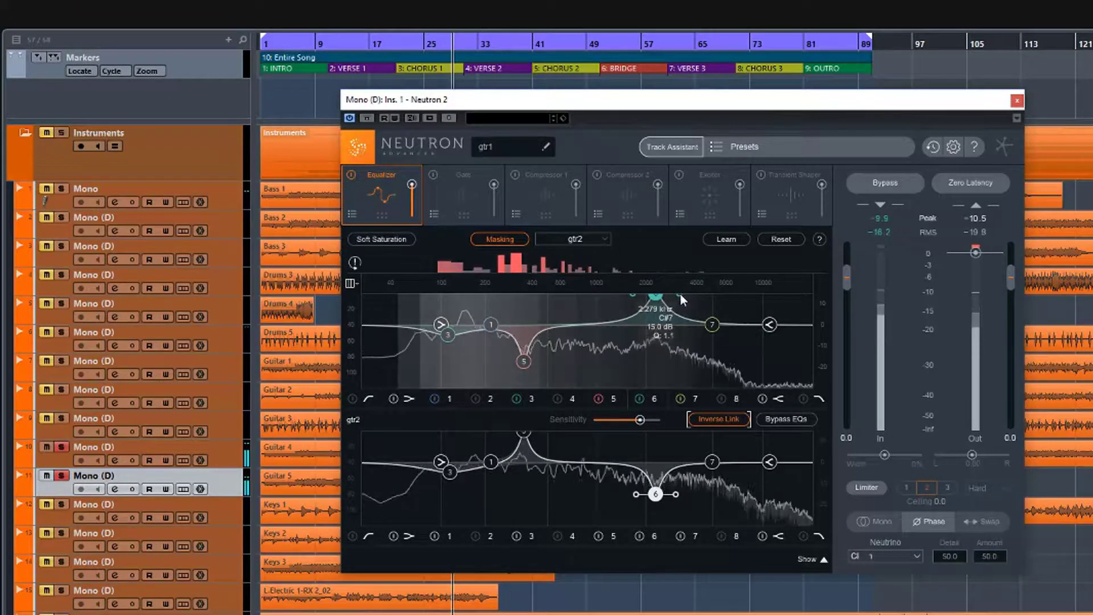
# - Stop playback and shift the gtr1 plug-in window slightly aside
pyautogui.press('space')
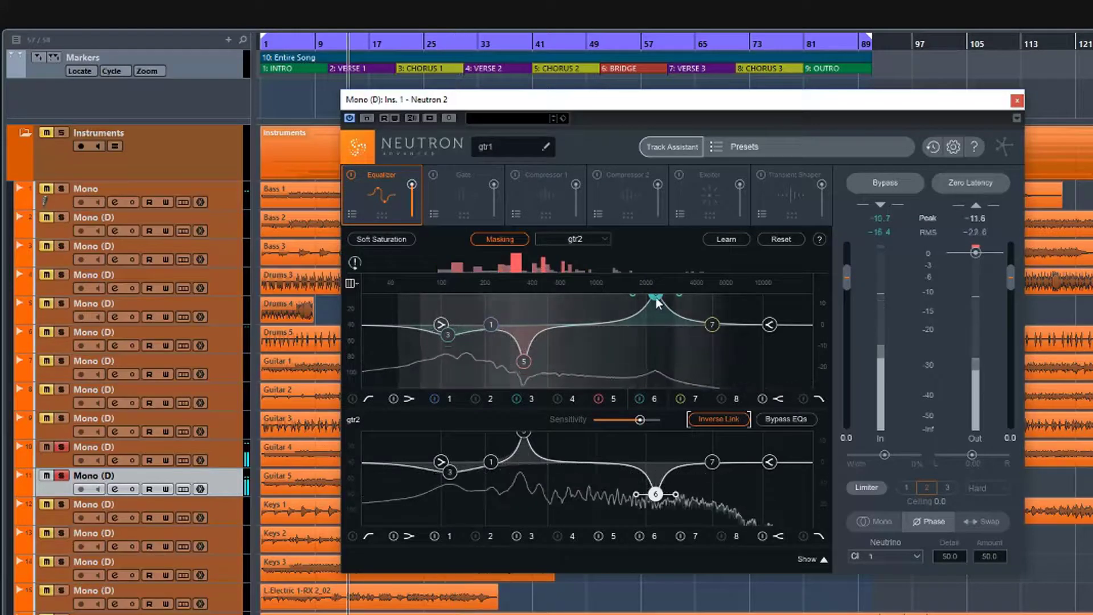
pyautogui.press('space')
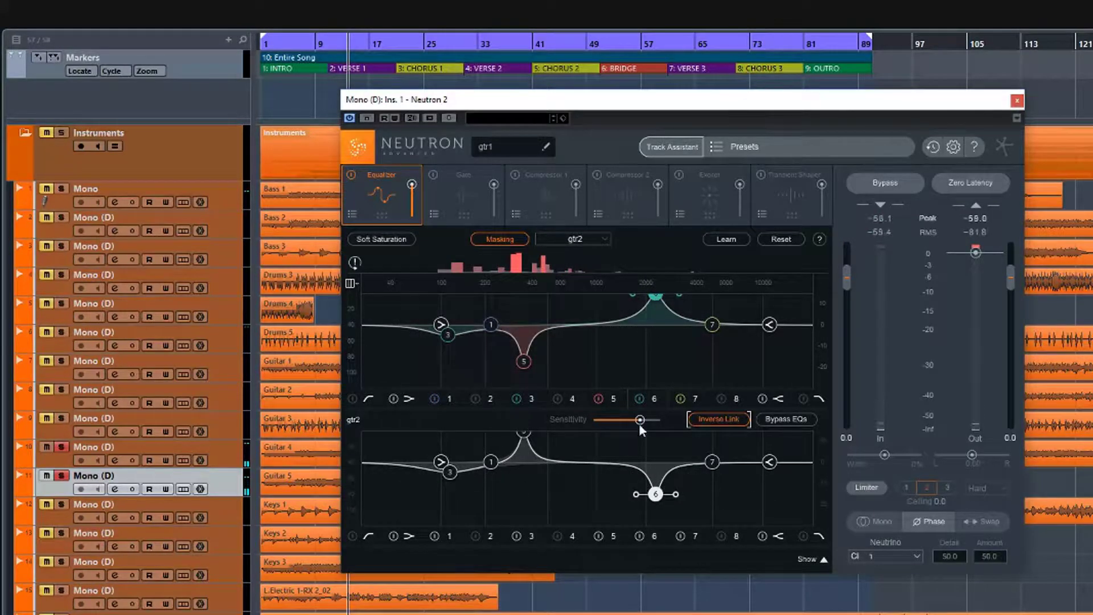
pyautogui.press('space')
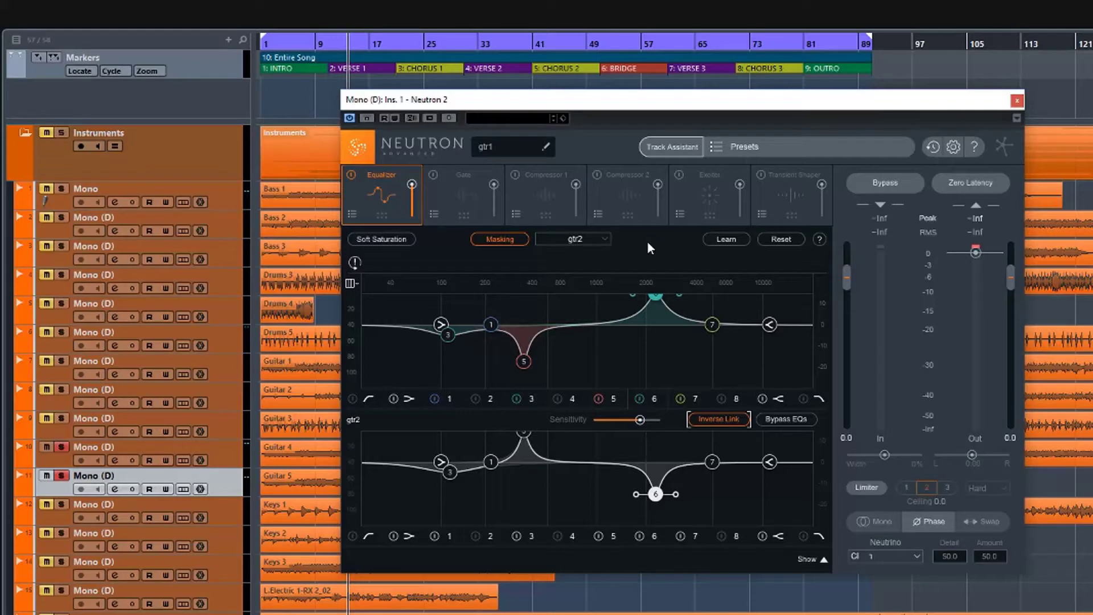
pyautogui.moveTo(615, 104); pyautogui.dragTo(624, 103)
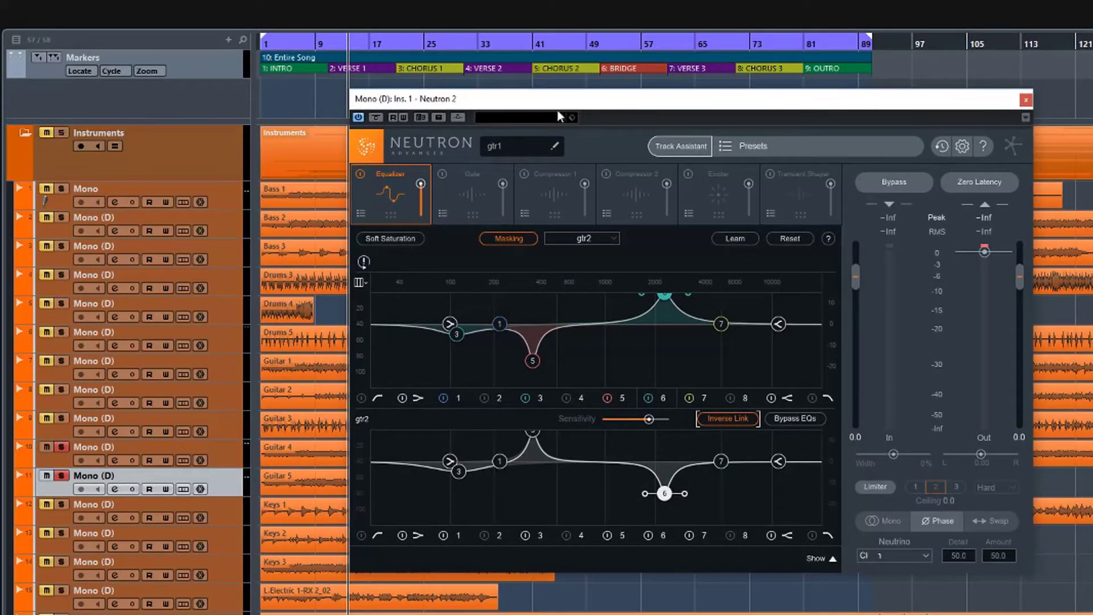